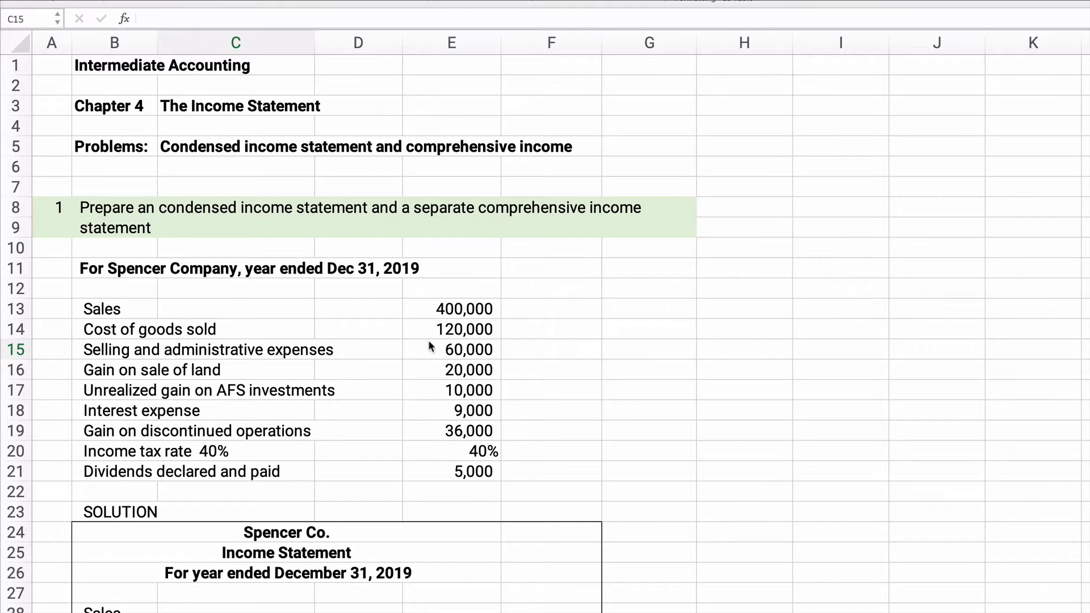
Step: Enter 400,000 as the Sales amount in F28 of the Spencer Co. income statement
{"action": "scroll", "coordinate": [170, 366], "scroll_direction": "down", "scroll_amount": 3}
{"action": "scroll", "coordinate": [170, 366], "scroll_direction": "down", "scroll_amount": 4}
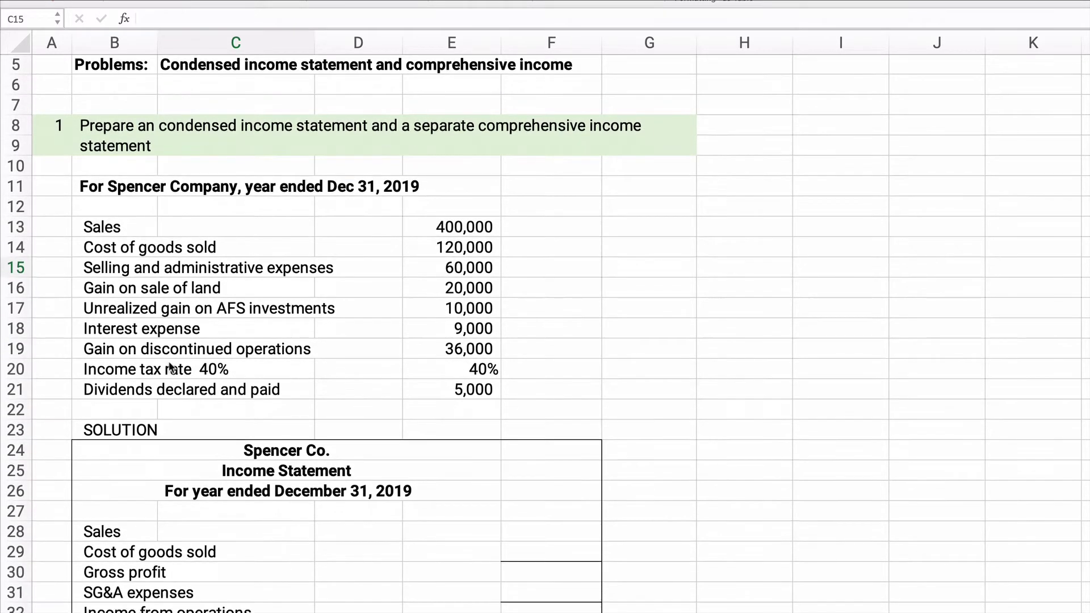
{"action": "scroll", "coordinate": [161, 359], "scroll_direction": "up", "scroll_amount": 2}
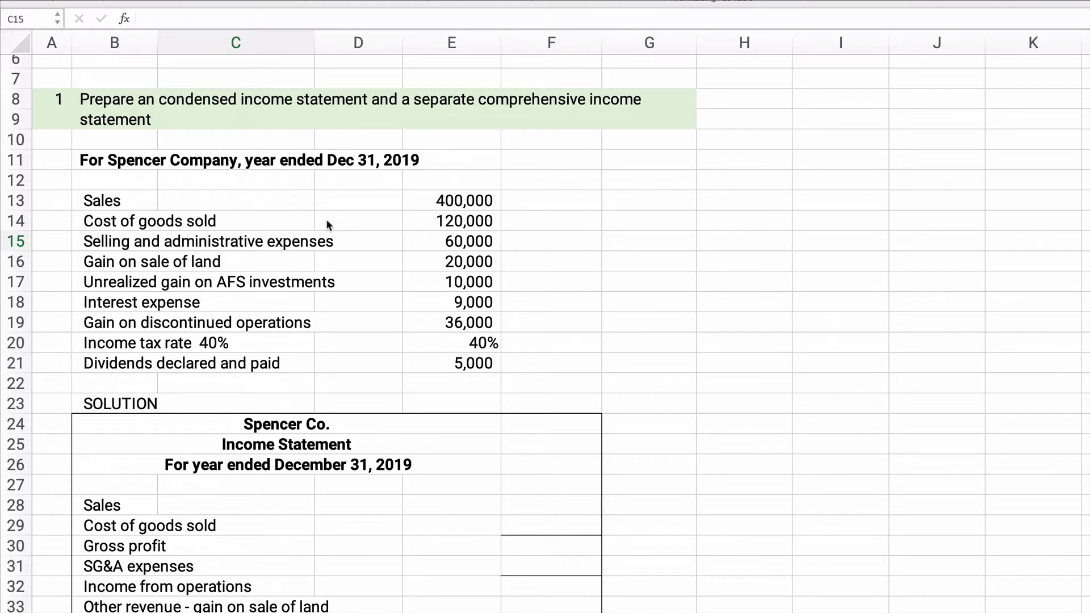
{"action": "left_click", "coordinate": [238, 242]}
{"action": "left_click", "coordinate": [124, 206]}
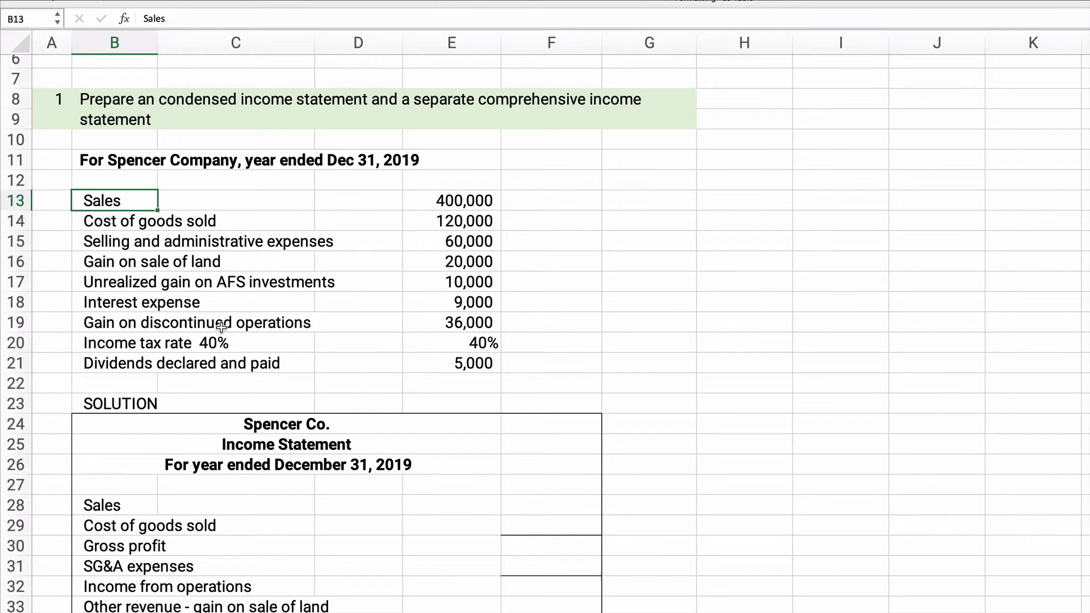
{"action": "scroll", "coordinate": [129, 340], "scroll_direction": "down", "scroll_amount": 5}
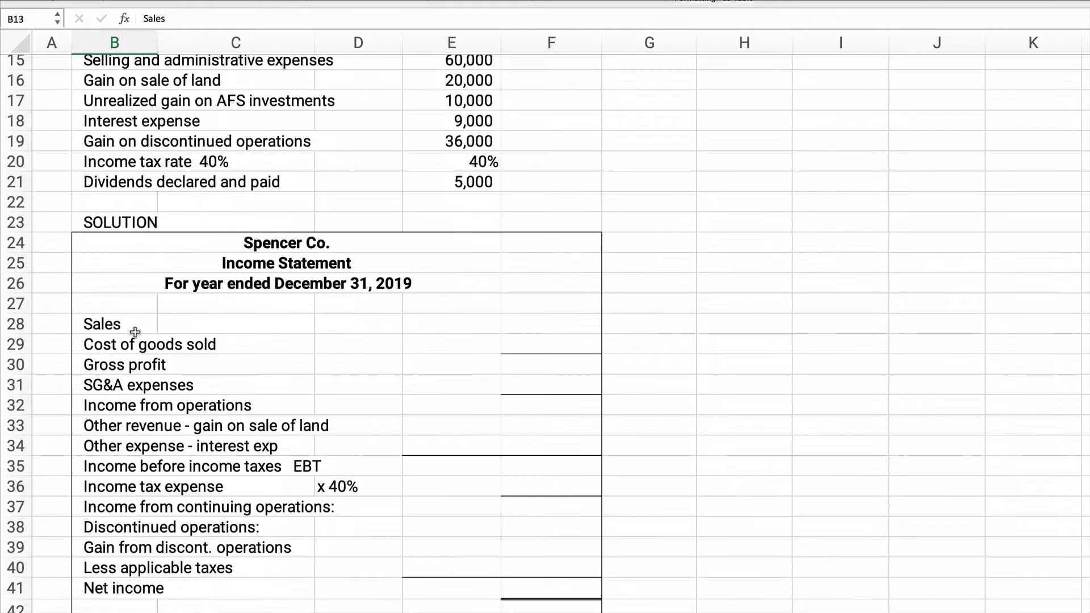
{"action": "scroll", "coordinate": [135, 332], "scroll_direction": "down", "scroll_amount": 2}
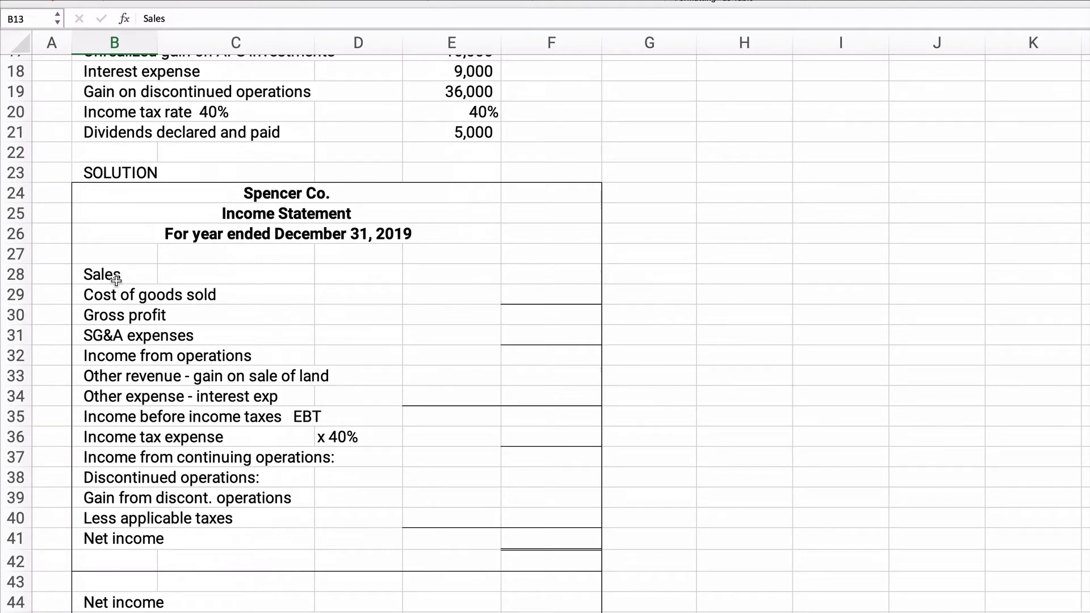
{"action": "left_click_drag", "start_coordinate": [91, 275], "coordinate": [310, 274]}
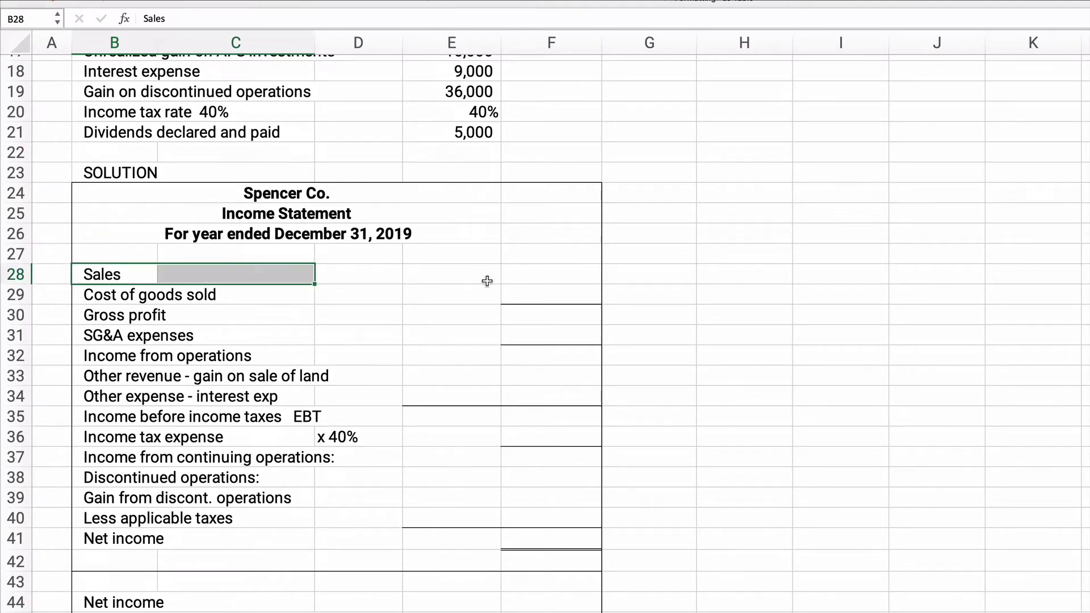
{"action": "left_click", "coordinate": [529, 277]}
{"action": "type", "text": "400000"}
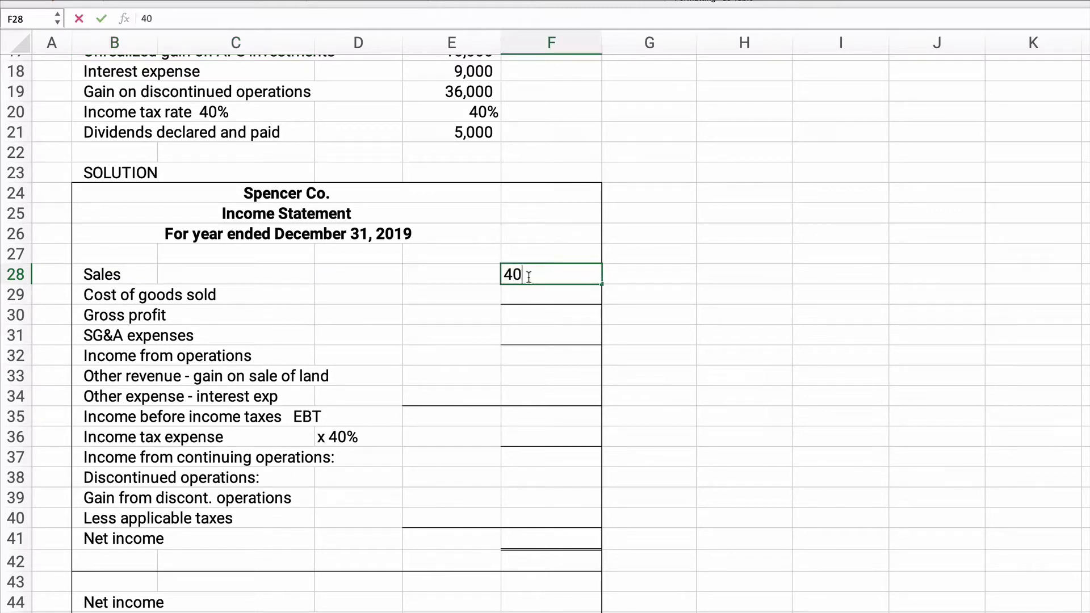
{"action": "key", "text": "Return"}
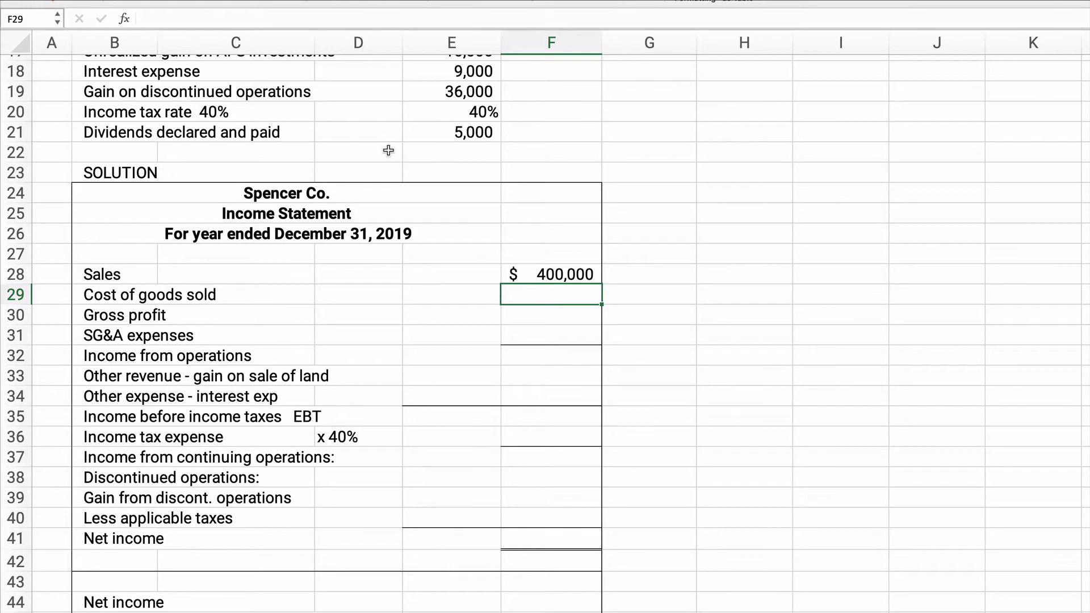
Step: Enter 12,000 as the Cost of goods sold amount in F29 of the income statement
{"action": "scroll", "coordinate": [322, 213], "scroll_direction": "up", "scroll_amount": 2}
{"action": "left_click_drag", "start_coordinate": [121, 109], "coordinate": [446, 111]}
{"action": "left_click", "coordinate": [554, 410]}
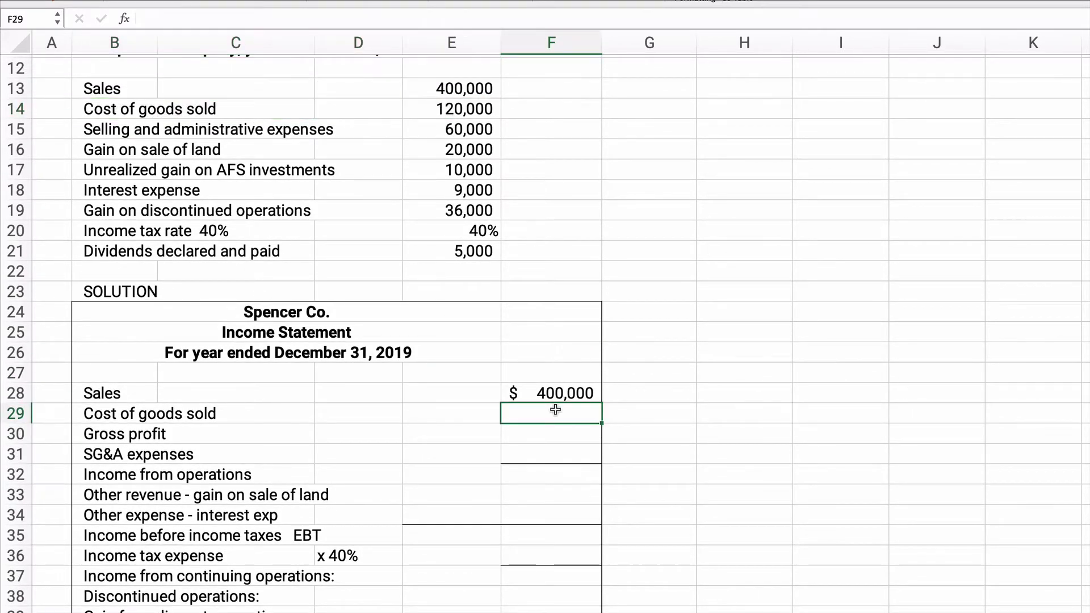
{"action": "type", "text": "12000"}
{"action": "key", "text": "Return"}
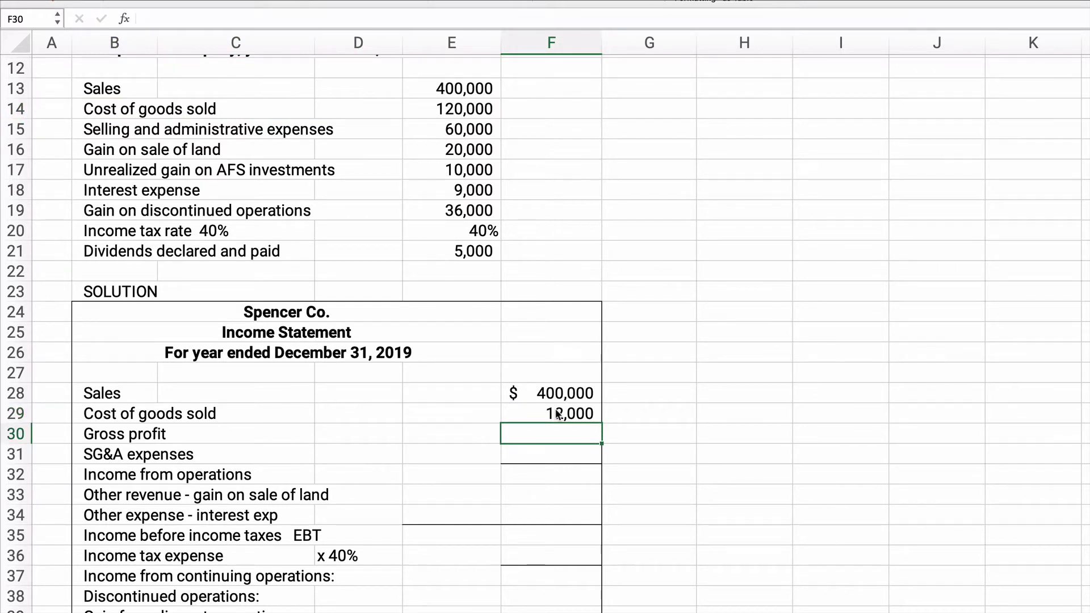
Step: Calculate Gross profit in F30 as Sales minus Cost of goods sold with the formula =F28-F29
{"action": "type", "text": "="}
{"action": "left_click", "coordinate": [559, 414]}
{"action": "key", "text": "Up"}
{"action": "type", "text": "-"}
{"action": "left_click", "coordinate": [558, 414]}
{"action": "key", "text": "Return"}
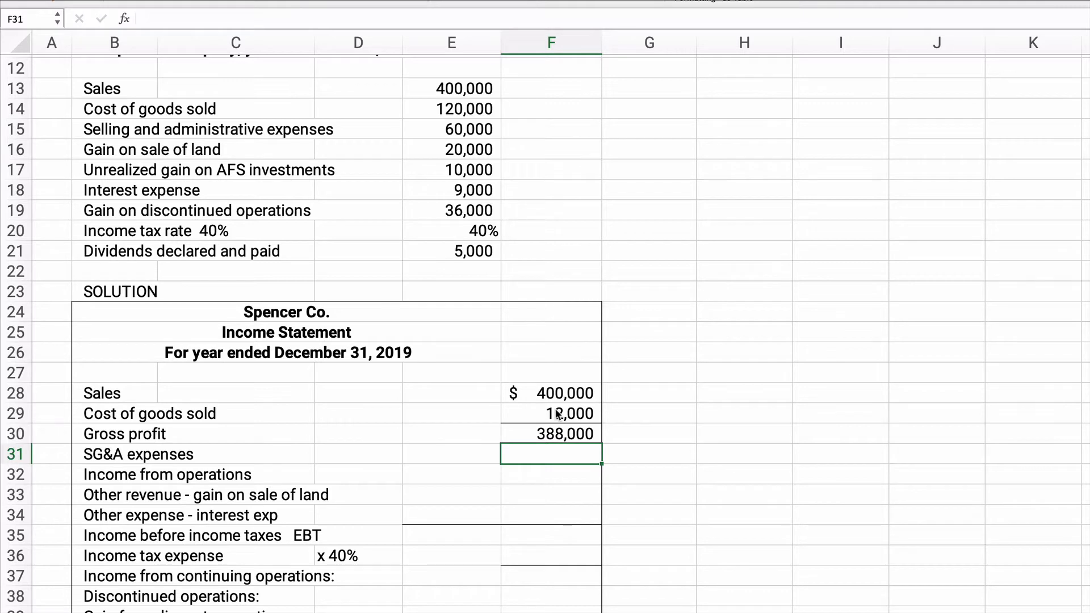
Step: Correct the Cost of goods sold amount in F29 to 120,000
{"action": "left_click", "coordinate": [546, 413]}
{"action": "type", "text": "12000"}
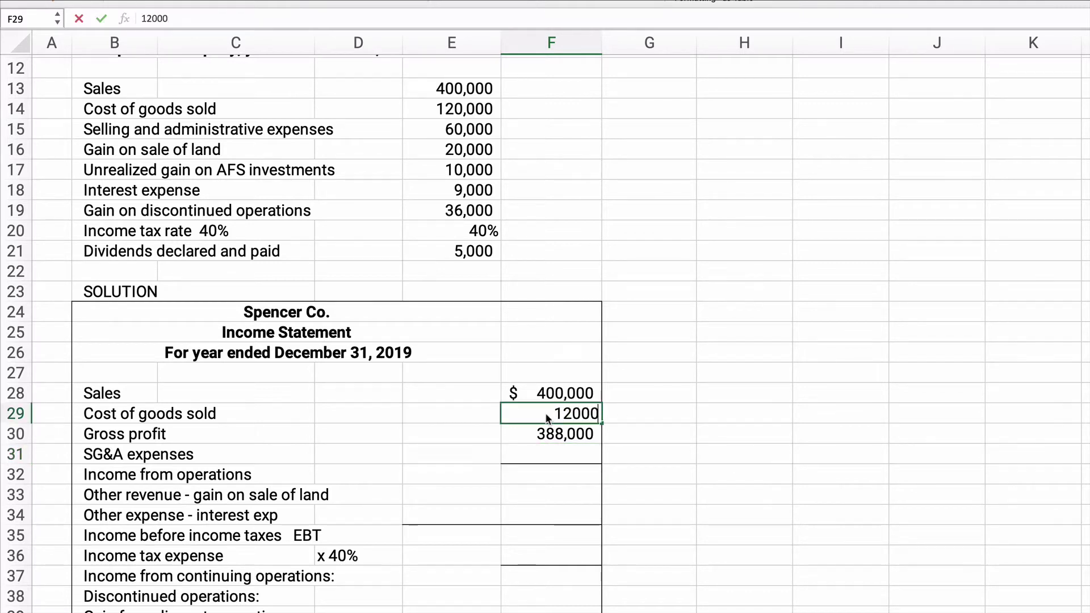
{"action": "key", "text": "Return"}
{"action": "left_click", "coordinate": [548, 414]}
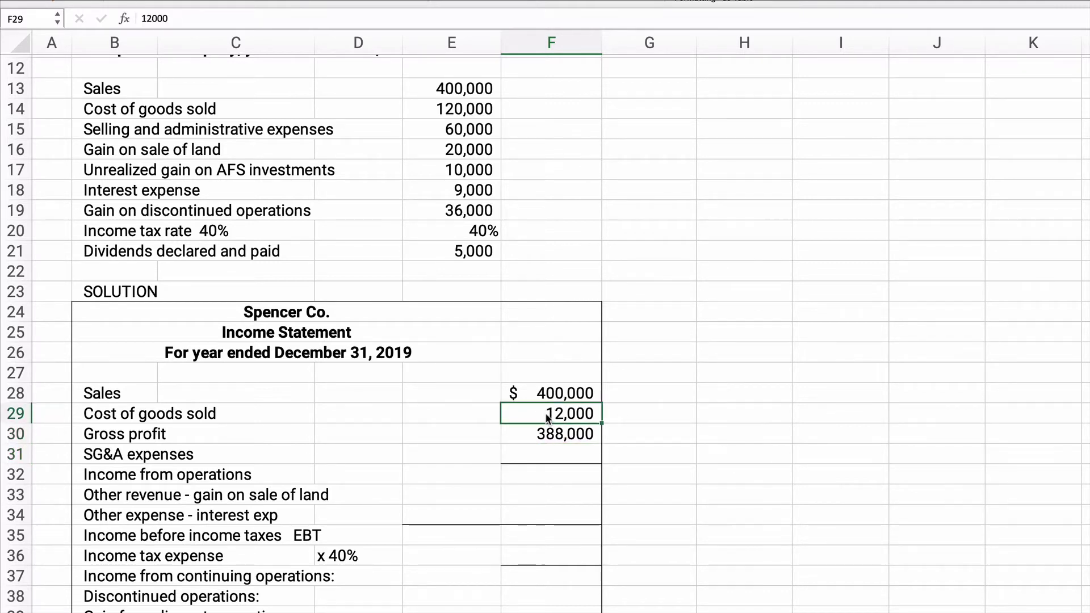
{"action": "type", "text": "120000"}
{"action": "key", "text": "Return"}
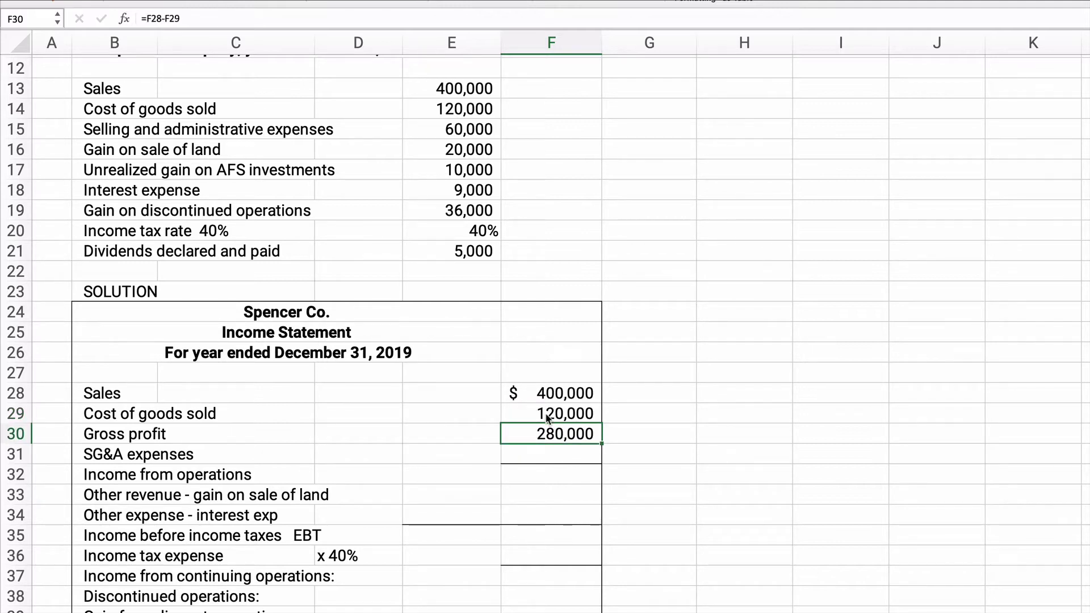
Step: Enter 60,000 as the SG&A expenses amount in F31
{"action": "key", "text": "Return"}
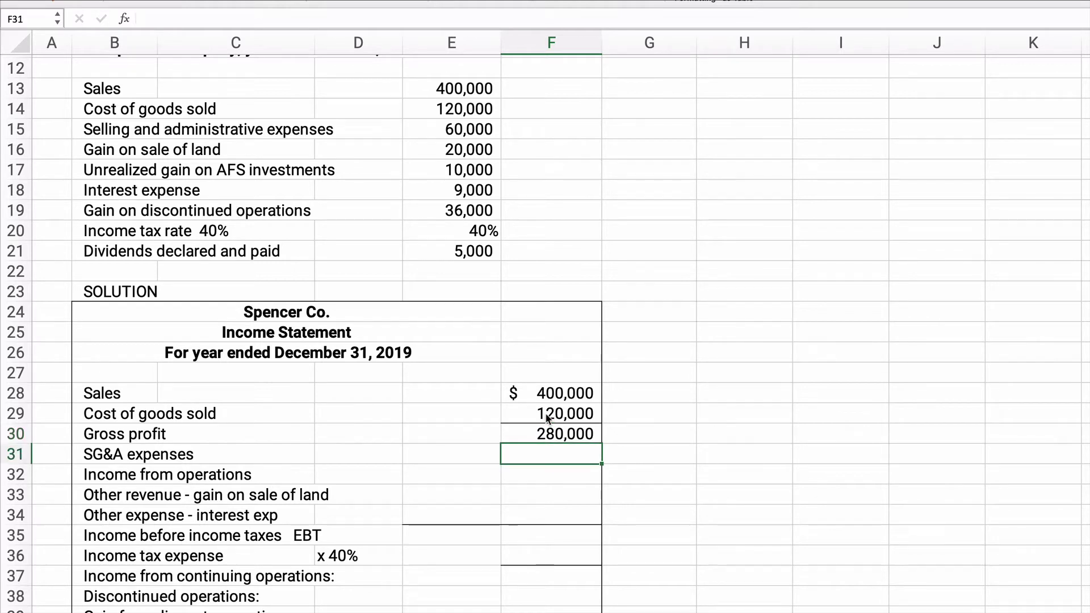
{"action": "type", "text": "60000"}
{"action": "key", "text": "Return"}
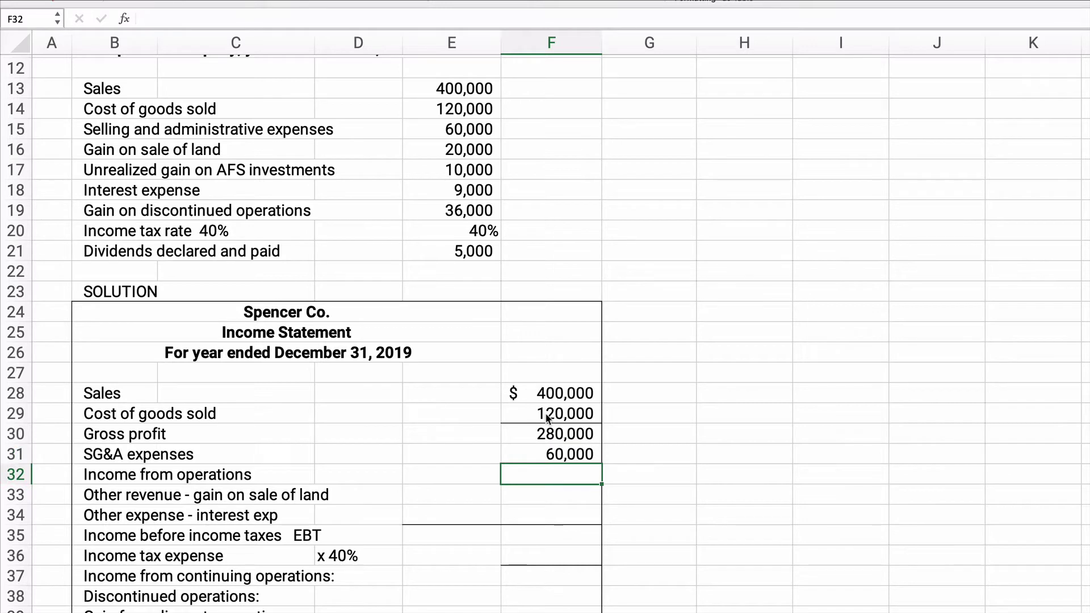
Step: Calculate Income from operations in F32 as Gross profit minus SG&A expenses, using F30 and F31
{"action": "type", "text": "="}
{"action": "key", "text": "Up"}
{"action": "key", "text": "Up"}
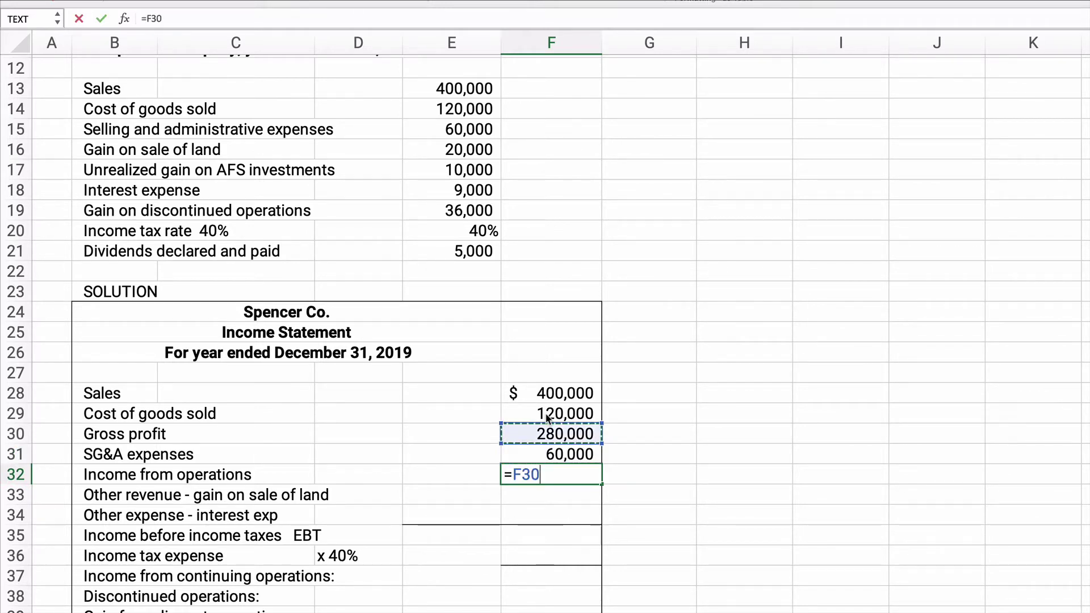
{"action": "type", "text": "-"}
{"action": "key", "text": "Up"}
{"action": "key", "text": "Return"}
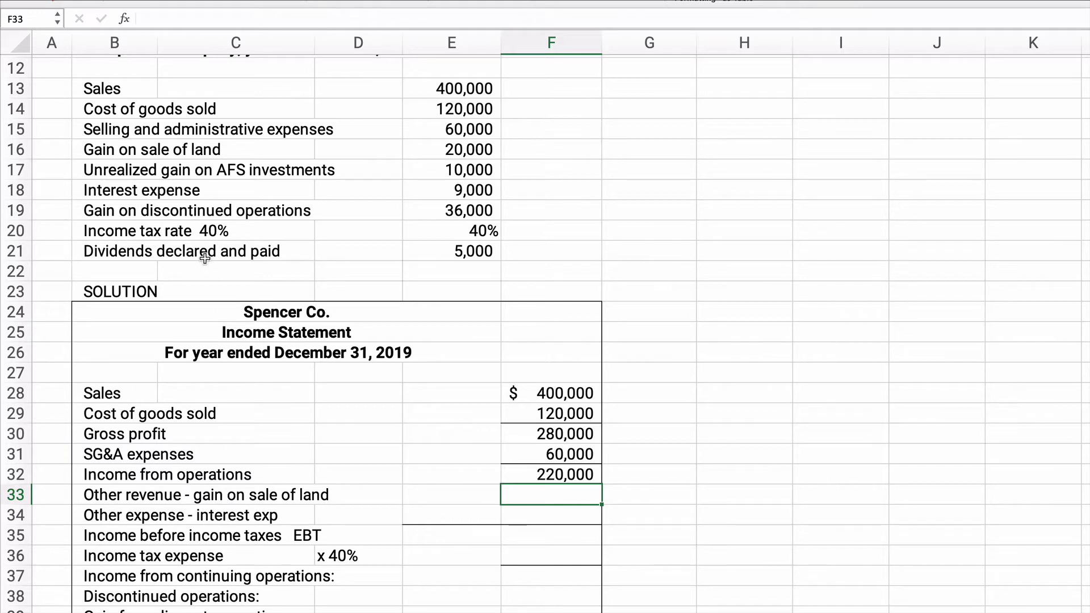
Step: Enter 20,000 for the gain on sale of land in E33 and -9000 for interest expense in E34
{"action": "left_click_drag", "start_coordinate": [93, 149], "coordinate": [457, 166]}
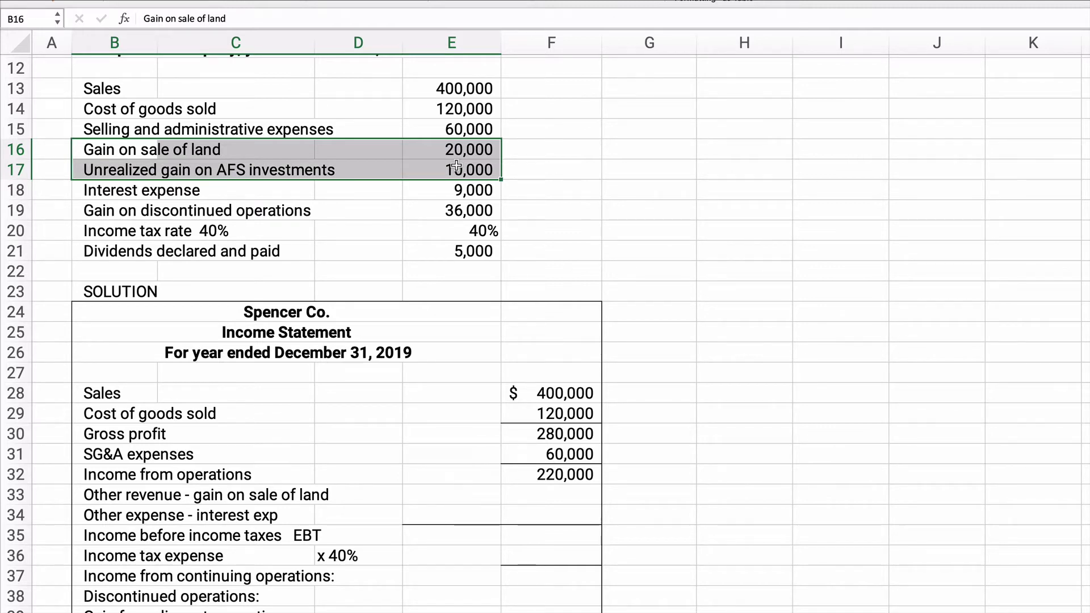
{"action": "left_click", "coordinate": [533, 501]}
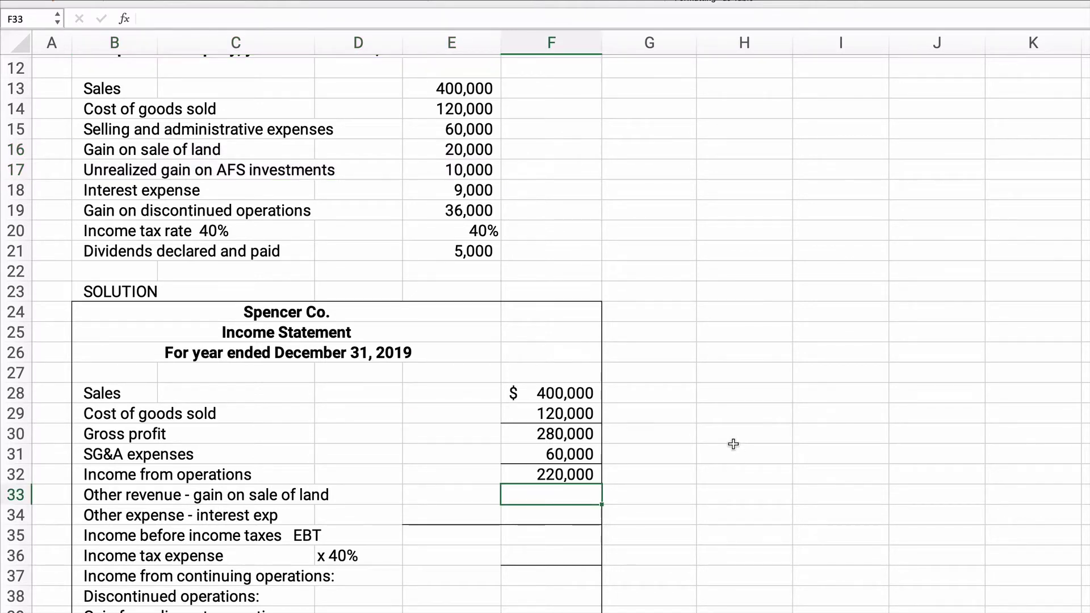
{"action": "key", "text": "Left"}
{"action": "type", "text": "20,000"}
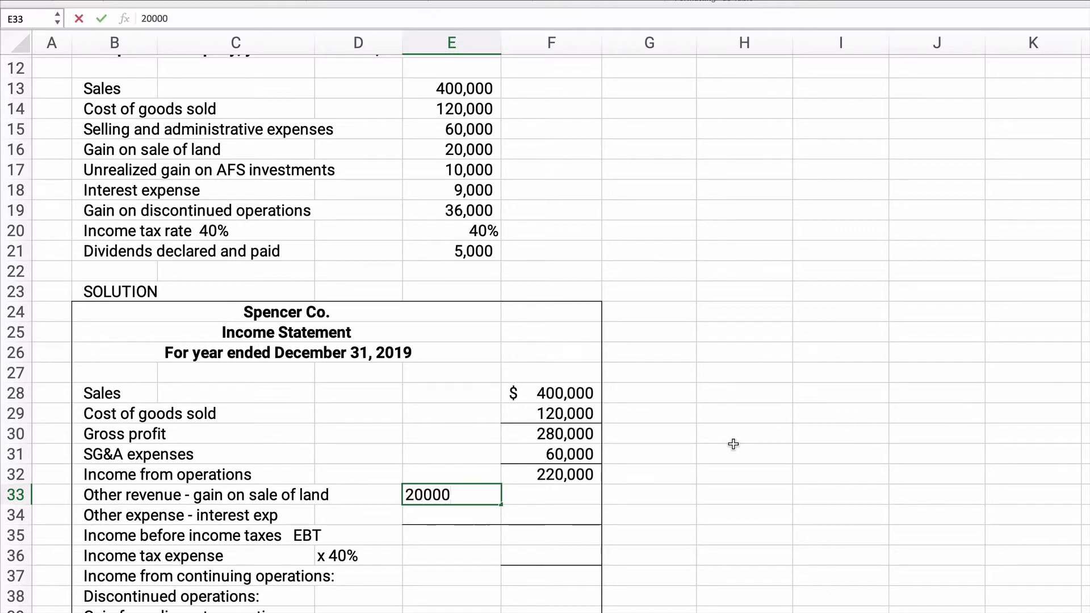
{"action": "key", "text": "Return"}
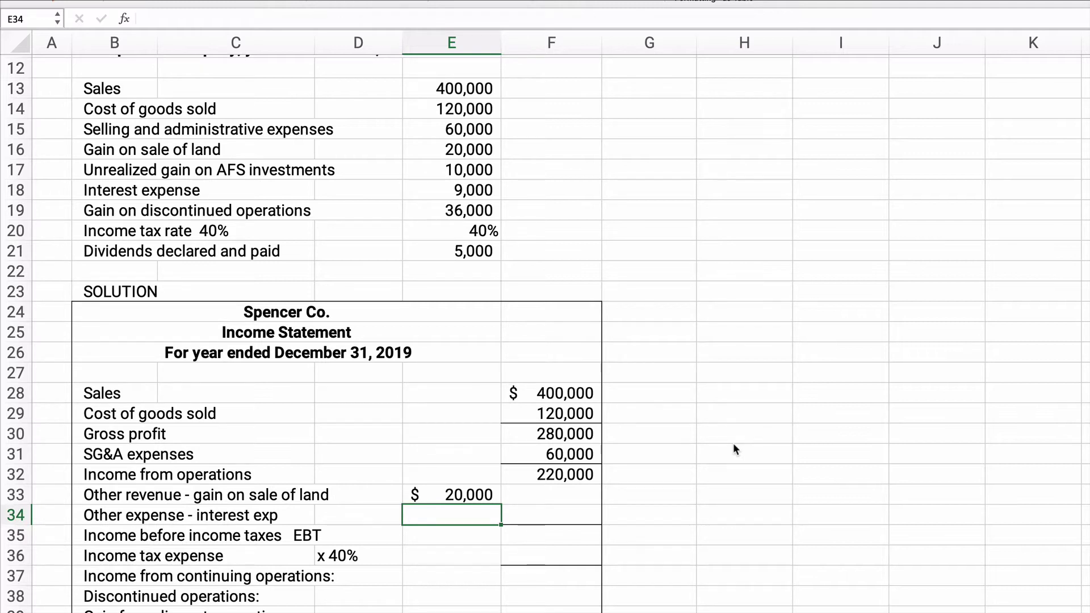
{"action": "type", "text": "-9000"}
{"action": "key", "text": "Return"}
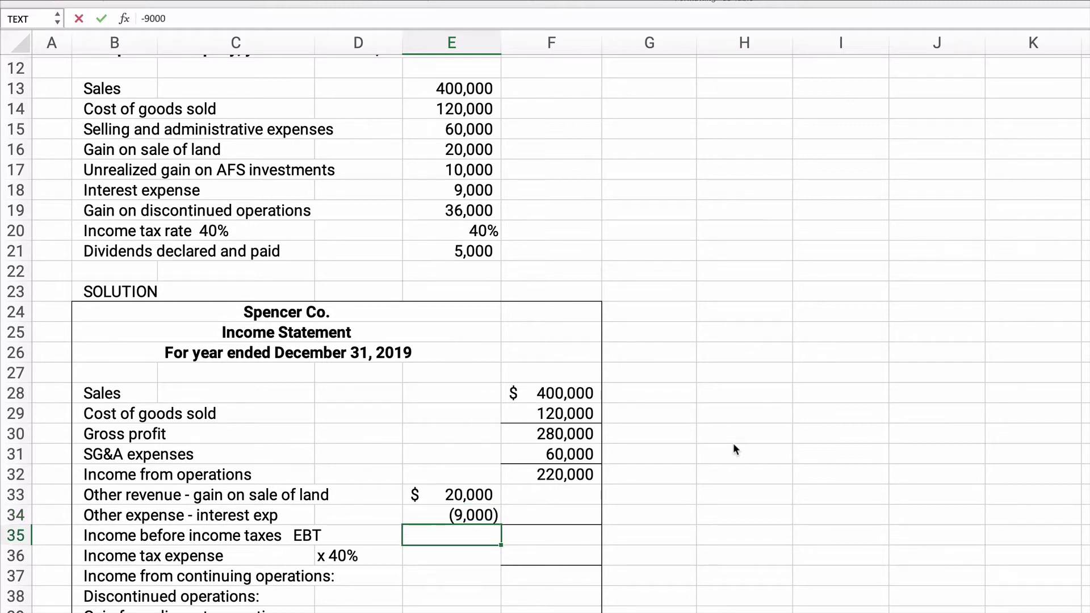
Step: Calculate the net other revenue and expense in F34 by adding E33 and E34
{"action": "key", "text": "Up"}
{"action": "key", "text": "Right"}
{"action": "type", "text": "="}
{"action": "key", "text": "Left"}
{"action": "key", "text": "Up"}
{"action": "type", "text": "+"}
{"action": "key", "text": "Down"}
{"action": "key", "text": "Return"}
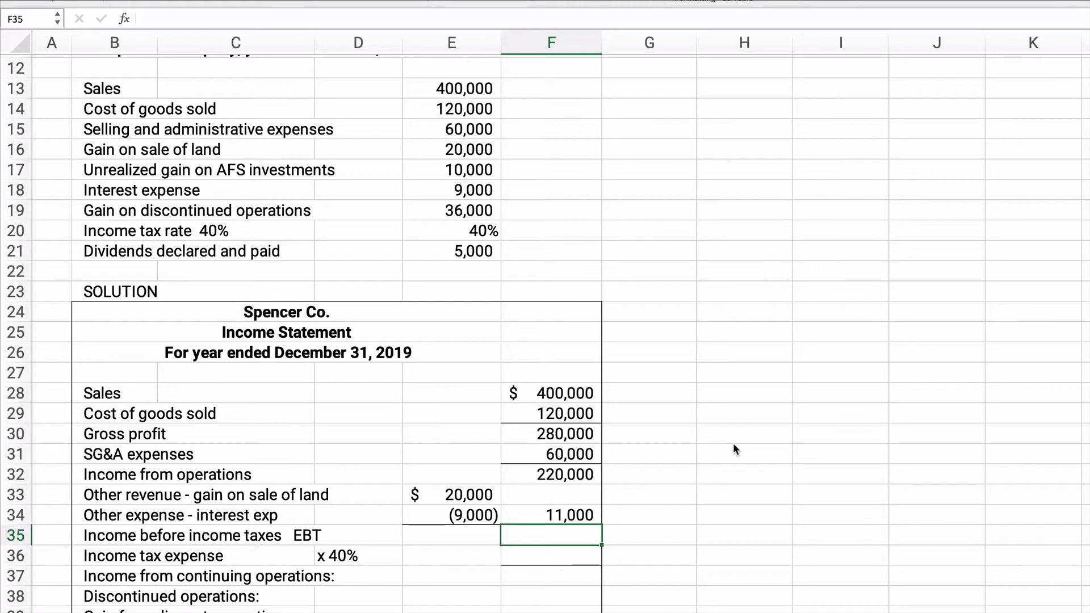
Step: Calculate Income before income taxes in F35 by adding Income from operations in F32 and the net other amount in F34
{"action": "type", "text": "="}
{"action": "key", "text": "Up"}
{"action": "key", "text": "Up"}
{"action": "key", "text": "Up"}
{"action": "type", "text": "+"}
{"action": "key", "text": "Up"}
{"action": "key", "text": "Return"}
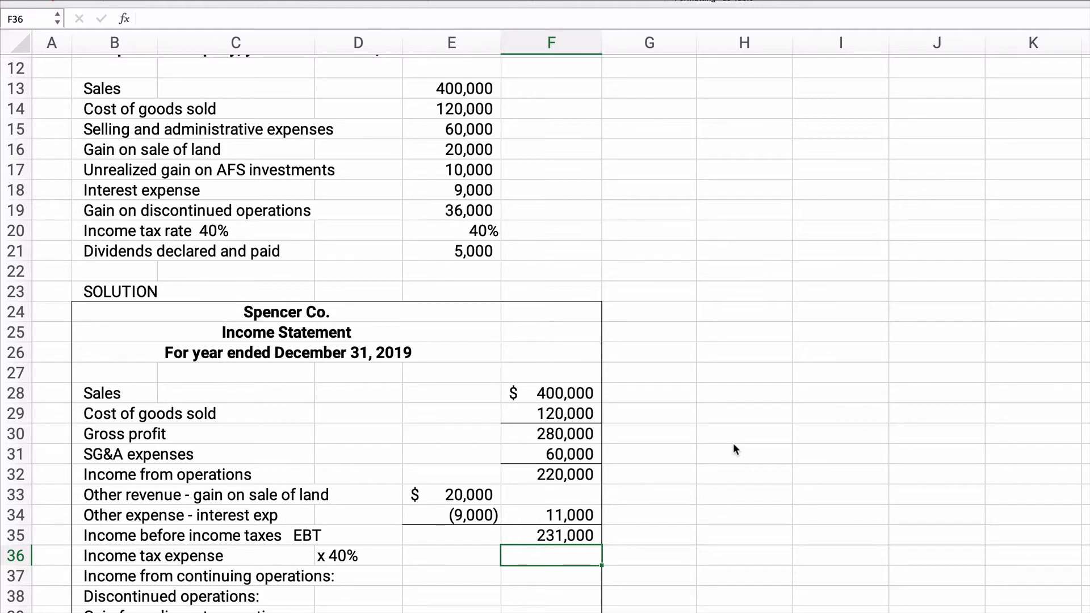
Step: Calculate Income tax expense in F36 at the 40% rate with the formula =F35*.4
{"action": "type", "text": "="}
{"action": "key", "text": "Up"}
{"action": "type", "text": "*"}
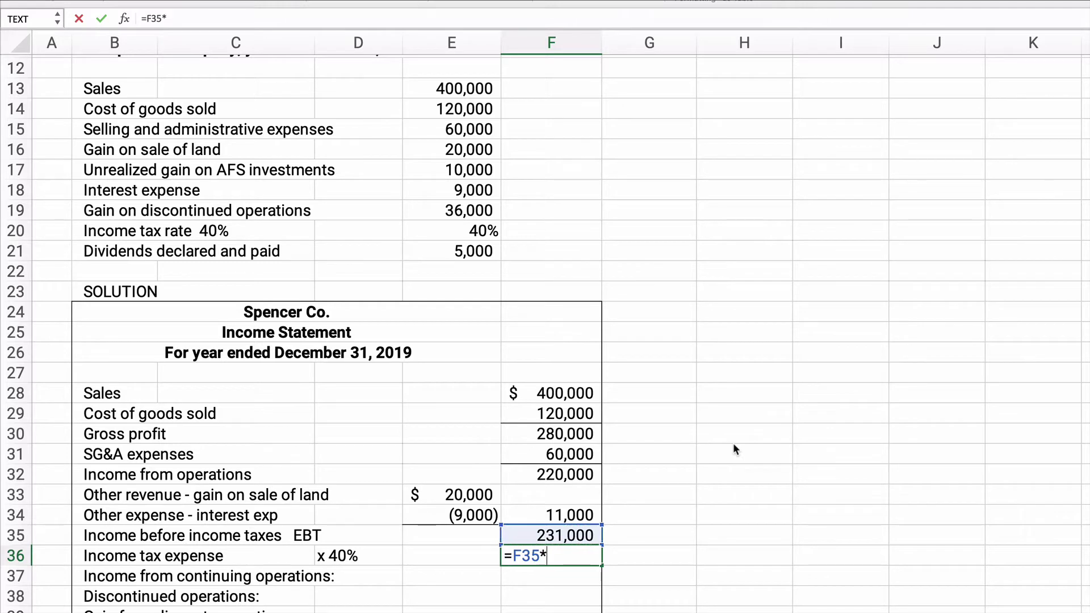
{"action": "type", "text": ".4"}
{"action": "key", "text": "Return"}
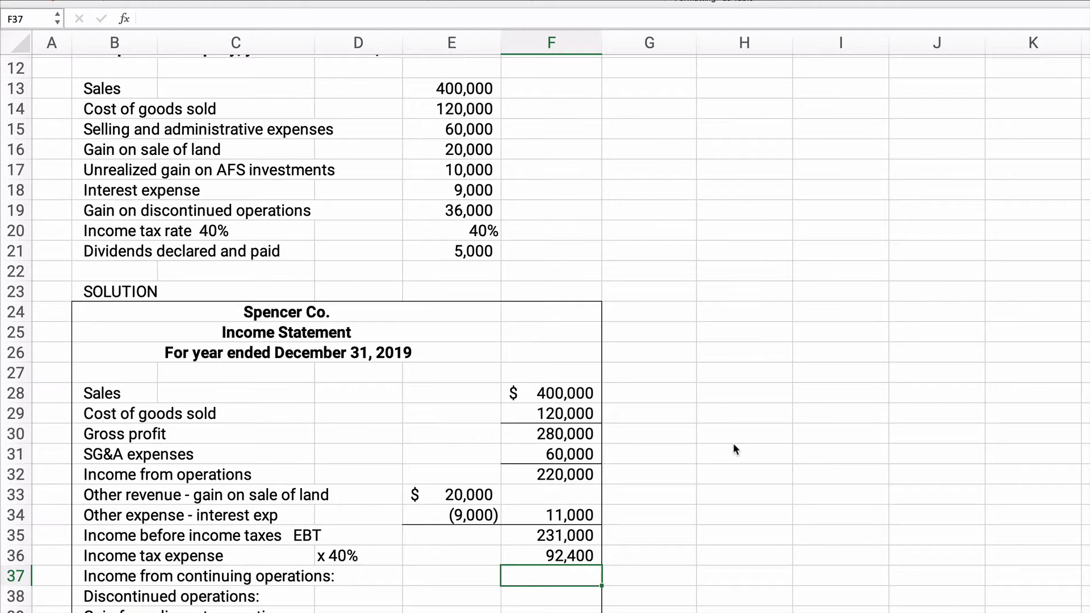
Step: Calculate Income from continuing operations in F37 as income before taxes in F35 minus income tax expense in F36
{"action": "scroll", "coordinate": [439, 430], "scroll_direction": "down", "scroll_amount": 3}
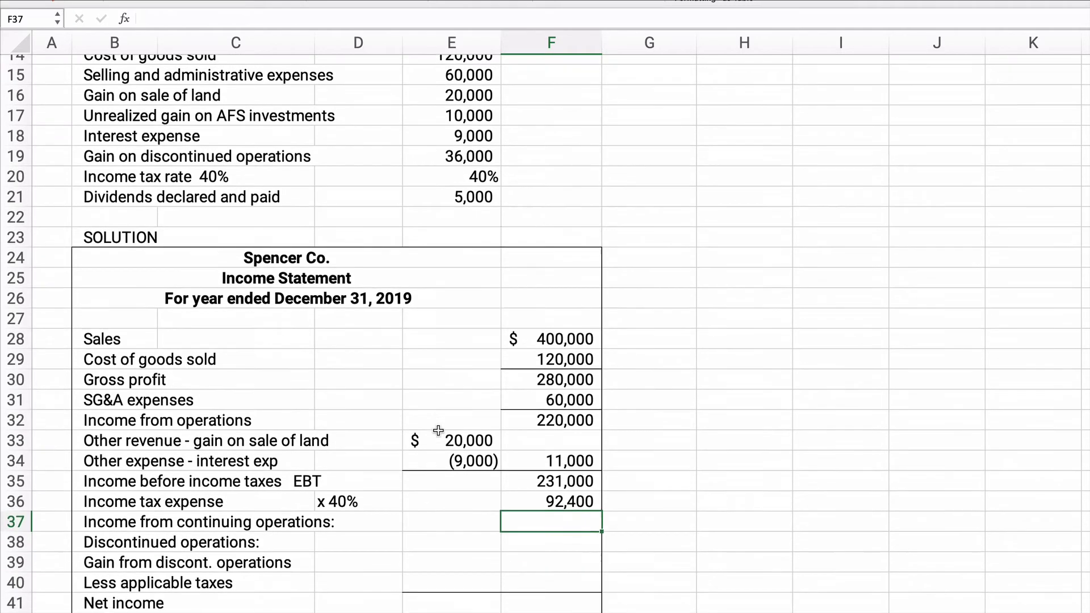
{"action": "scroll", "coordinate": [438, 431], "scroll_direction": "down", "scroll_amount": 2}
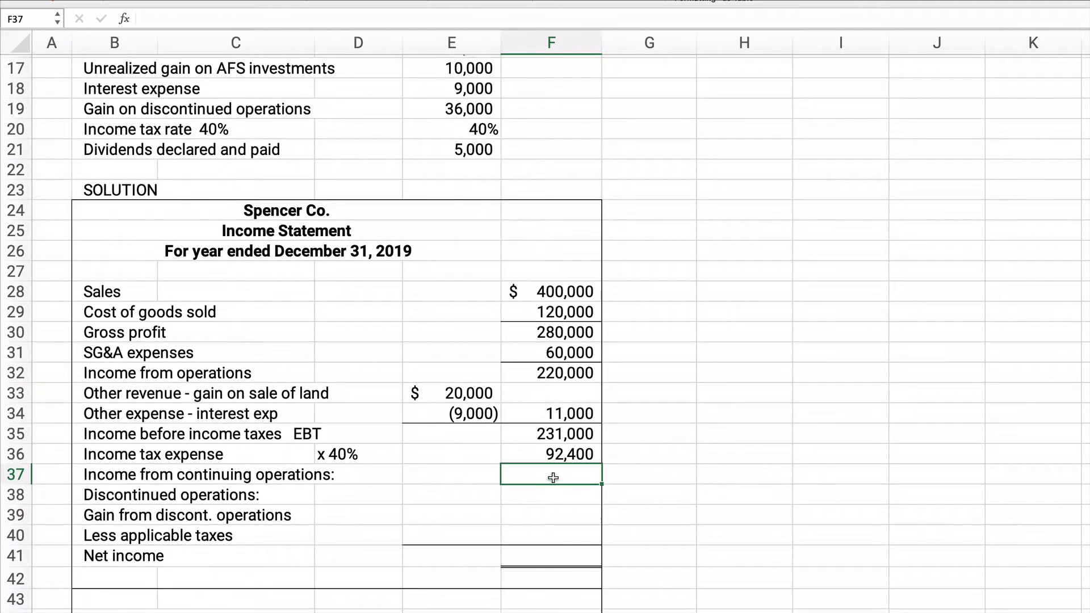
{"action": "type", "text": "="}
{"action": "key", "text": "Up"}
{"action": "key", "text": "Up"}
{"action": "type", "text": "-"}
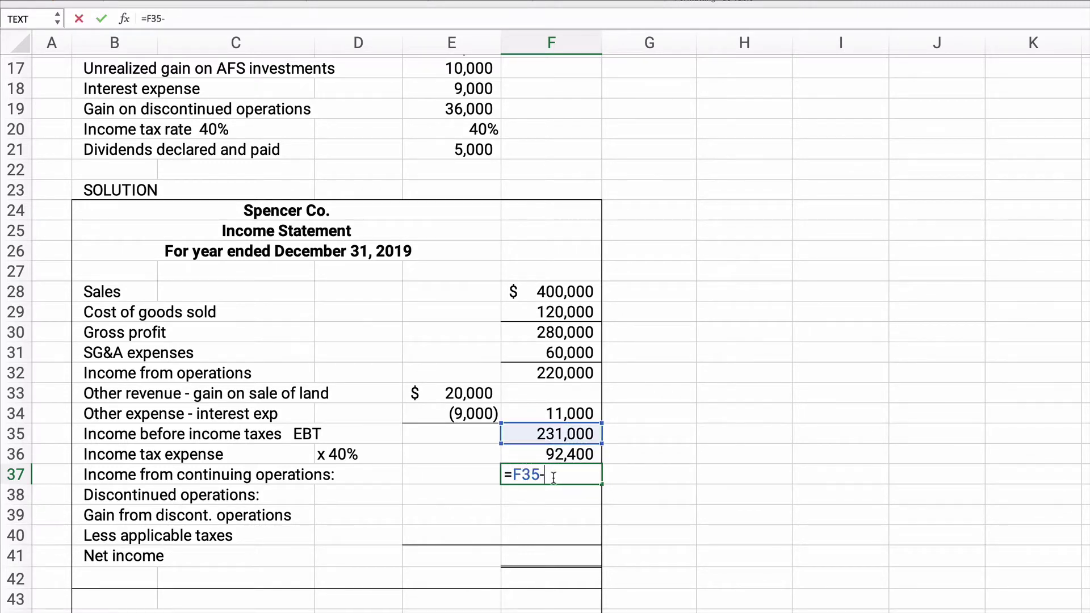
{"action": "key", "text": "Up"}
{"action": "key", "text": "Return"}
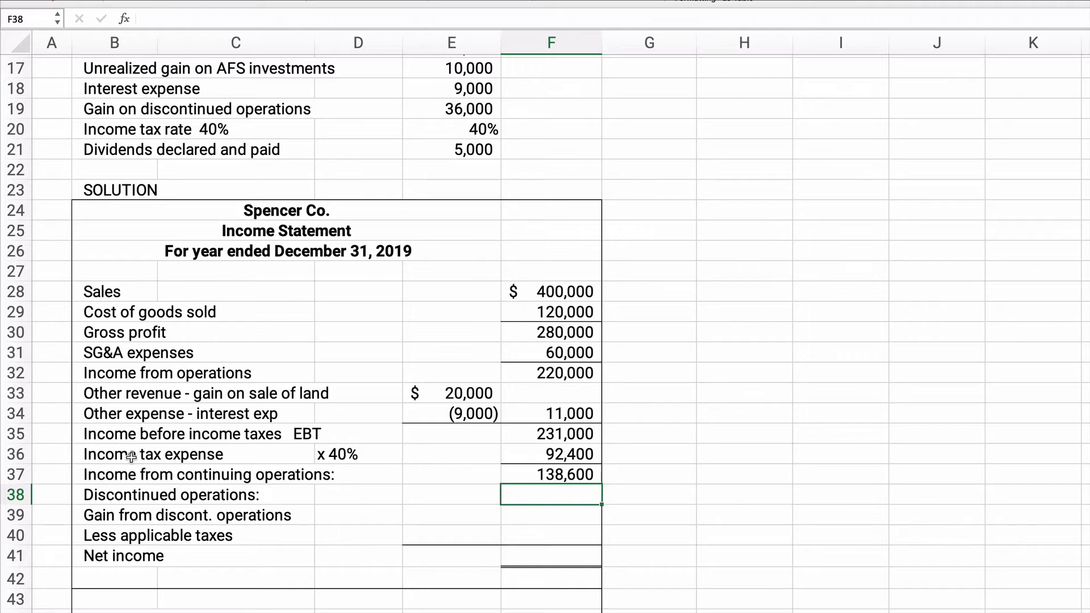
{"action": "left_click_drag", "start_coordinate": [136, 455], "coordinate": [548, 449]}
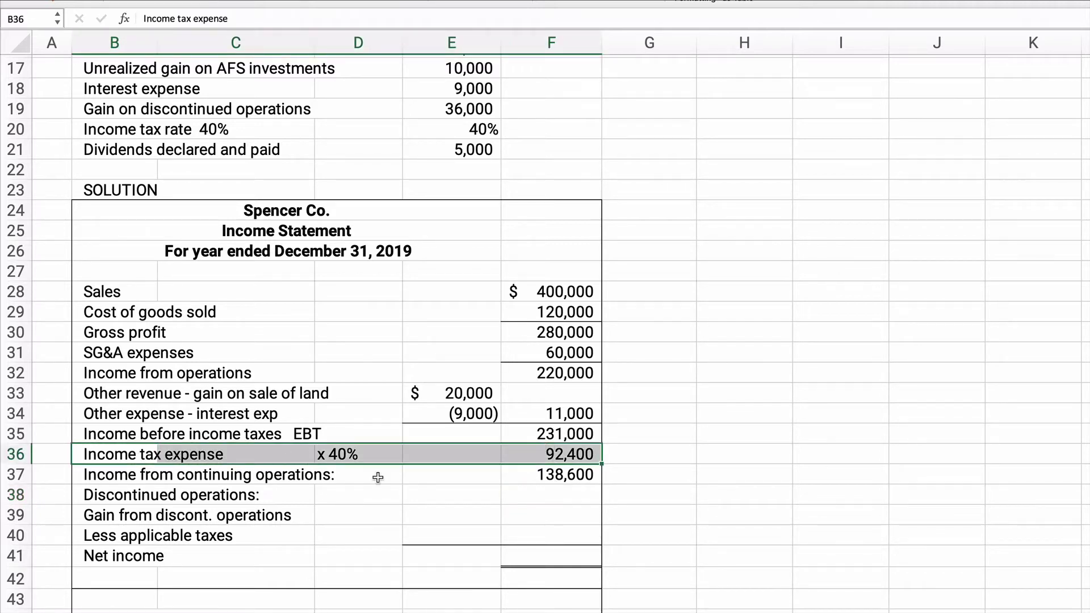
{"action": "left_click_drag", "start_coordinate": [276, 482], "coordinate": [504, 514]}
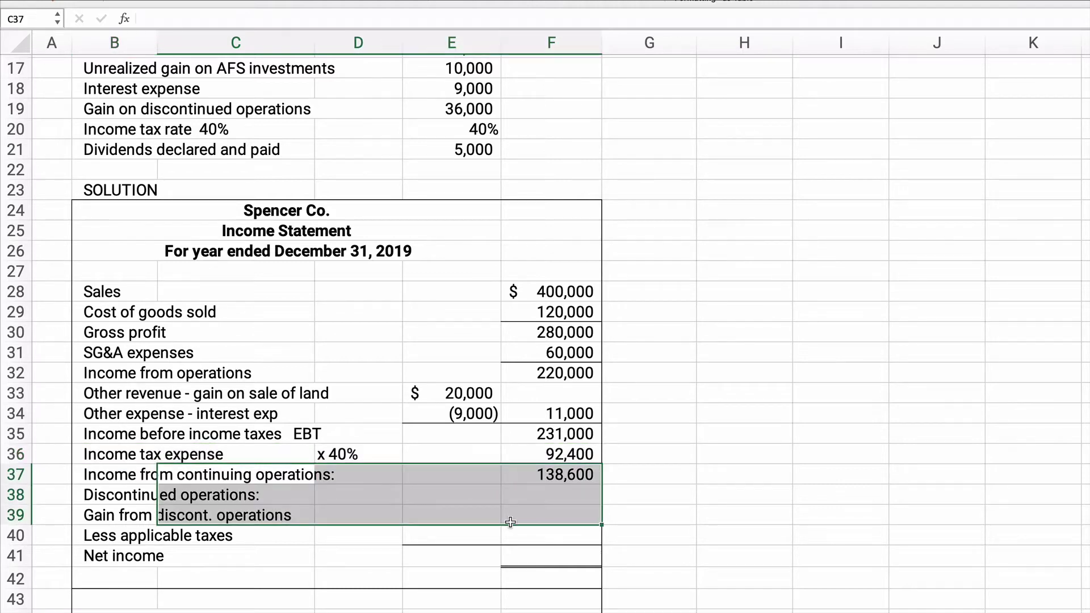
{"action": "left_click", "coordinate": [471, 494]}
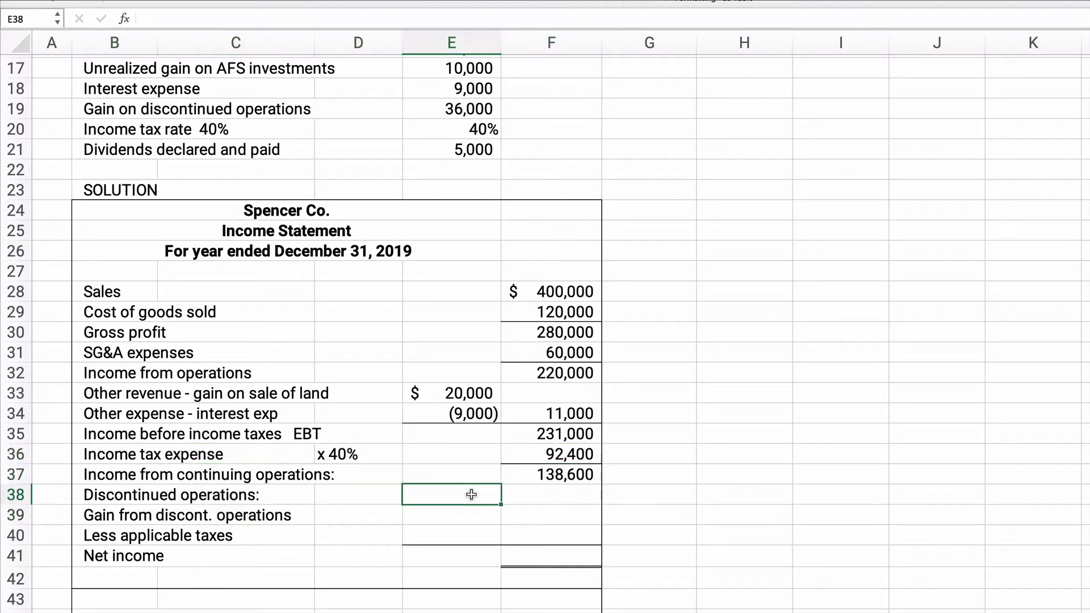
Step: Enter the 36,000 gain on discontinued operations from the given data in E39 of the income statement
{"action": "scroll", "coordinate": [243, 498], "scroll_direction": "up", "scroll_amount": 5}
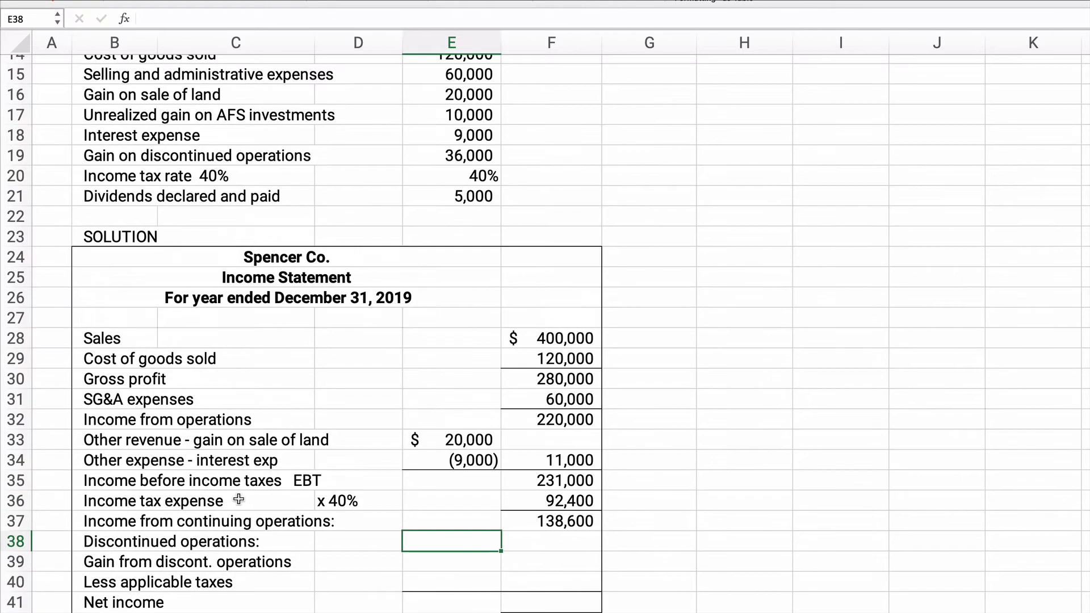
{"action": "left_click_drag", "start_coordinate": [91, 205], "coordinate": [432, 208]}
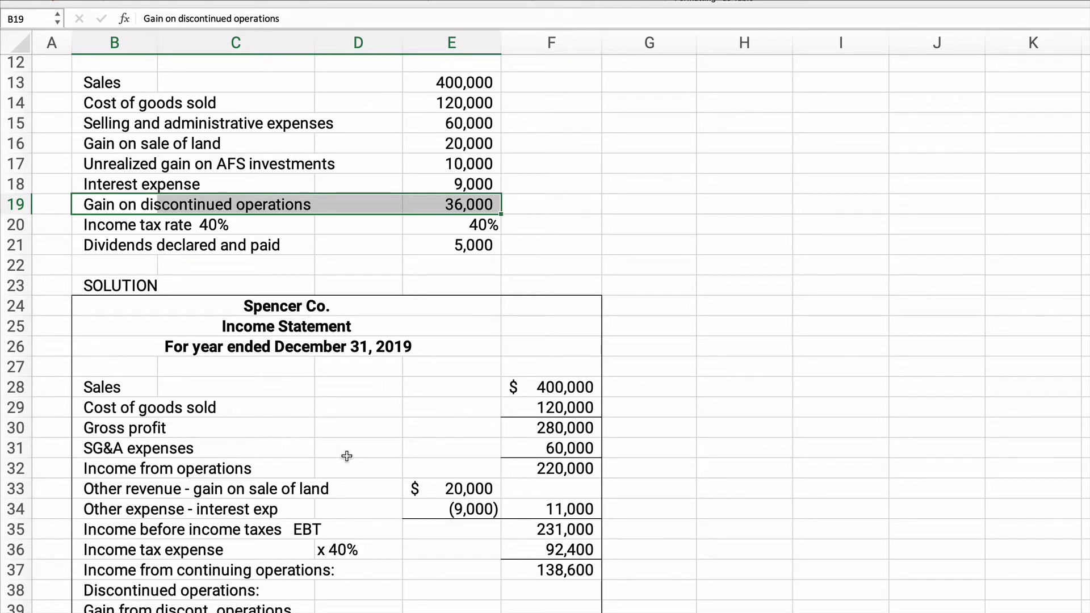
{"action": "scroll", "coordinate": [359, 487], "scroll_direction": "down", "scroll_amount": 3}
{"action": "scroll", "coordinate": [360, 491], "scroll_direction": "down", "scroll_amount": 2}
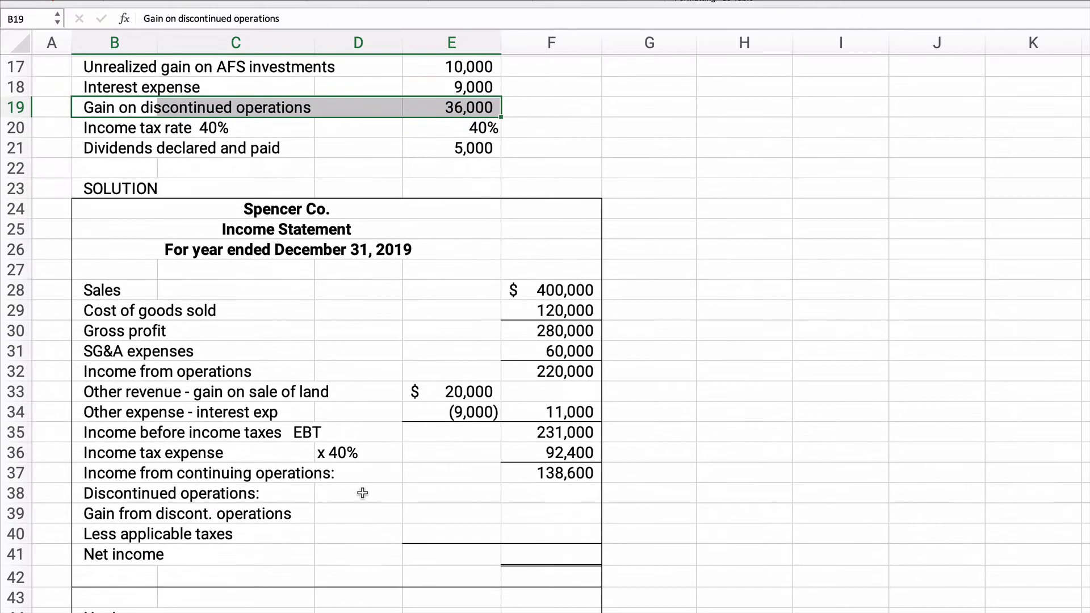
{"action": "left_click", "coordinate": [438, 515]}
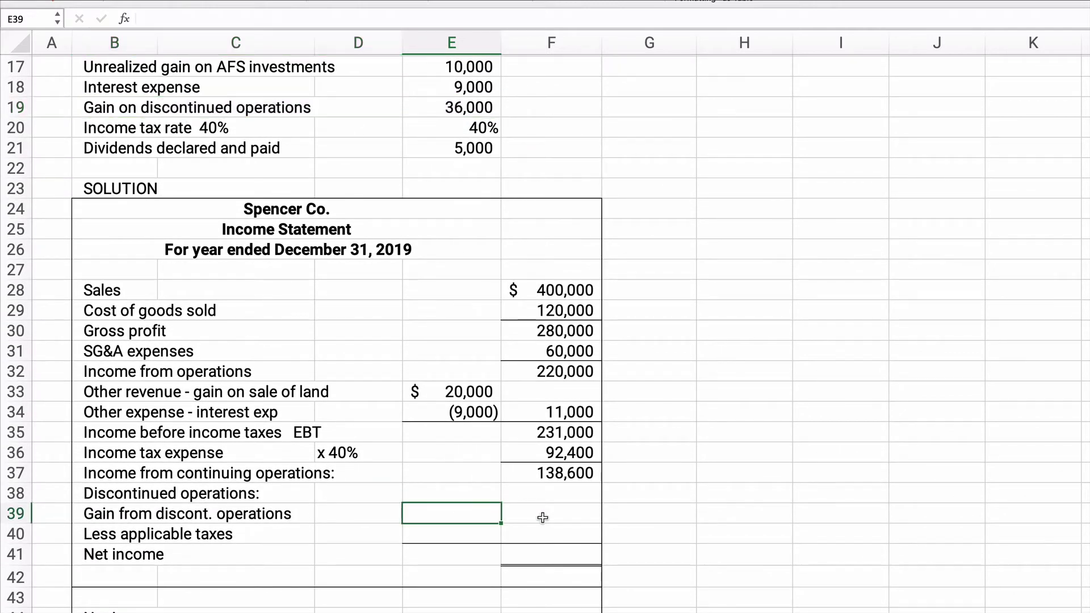
{"action": "type", "text": "36000"}
{"action": "key", "text": "Return"}
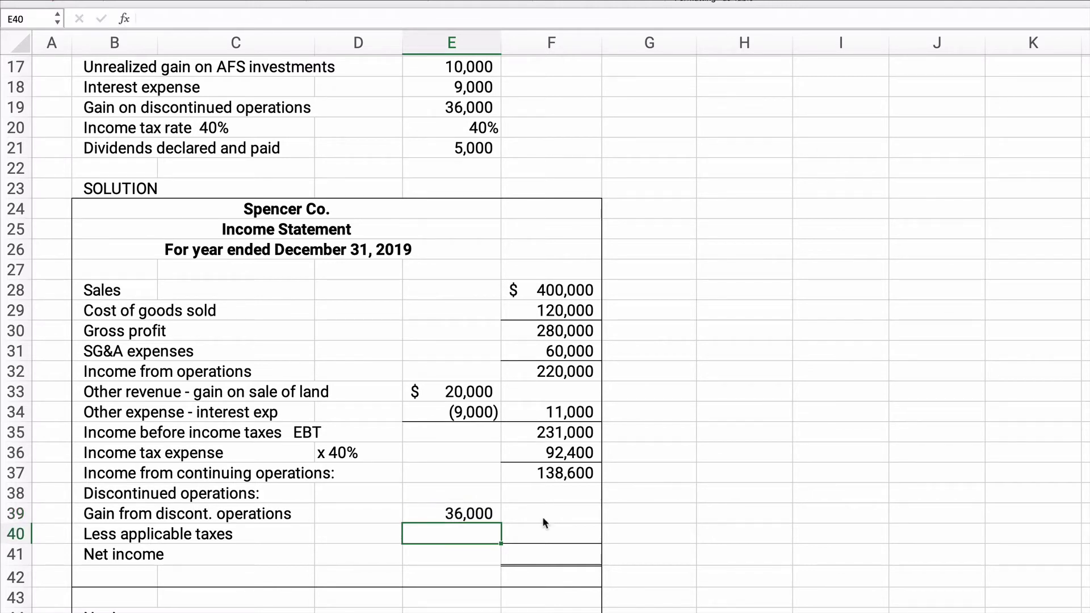
Step: Calculate the applicable taxes on the discontinued operations gain in E40 with the formula =E39*.4
{"action": "type", "text": "="}
{"action": "key", "text": "Up"}
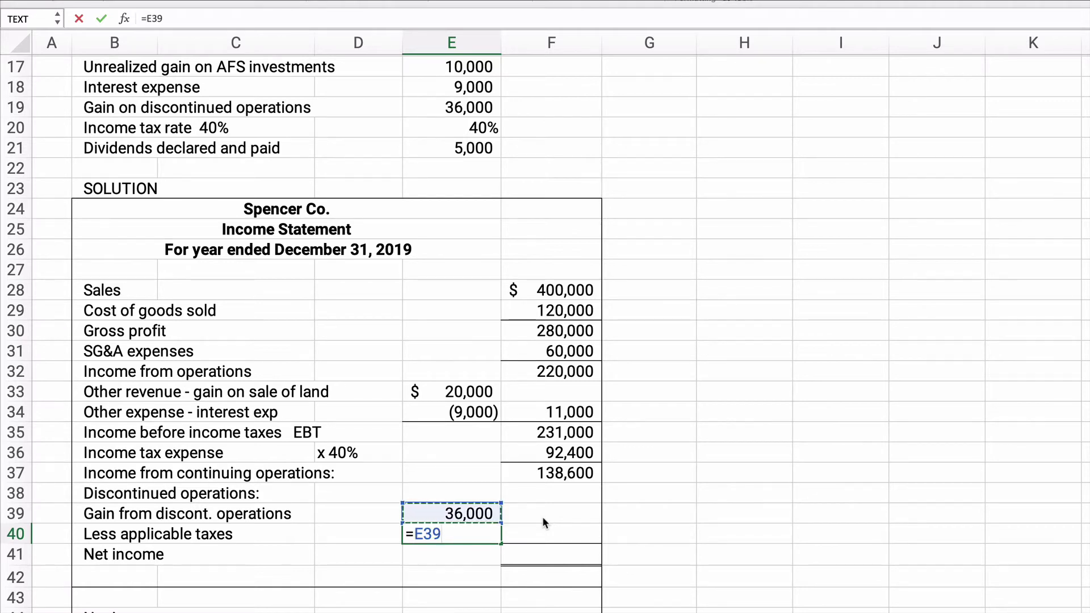
{"action": "type", "text": "*.4"}
{"action": "key", "text": "Return"}
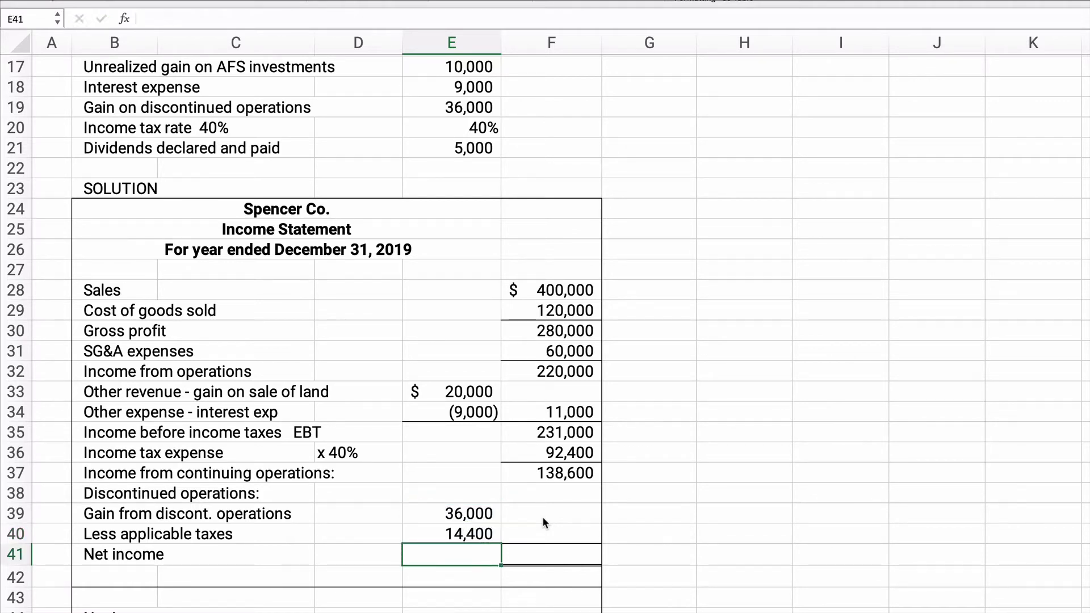
Step: Calculate the after-tax gain from discontinued operations in F40 as the gain in E39 minus the taxes in E40
{"action": "key", "text": "Up"}
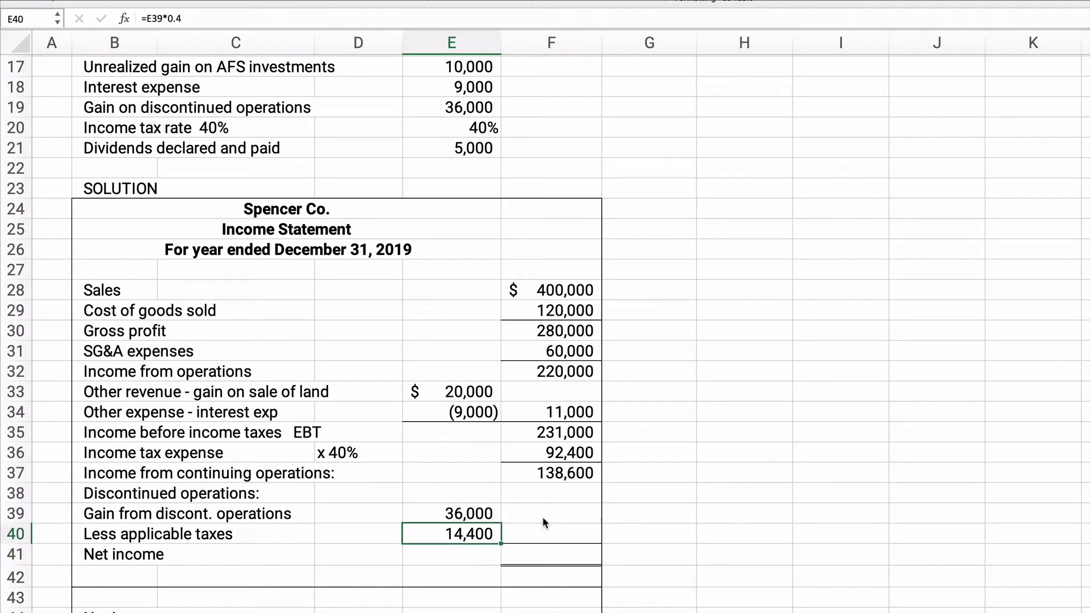
{"action": "key", "text": "Right"}
{"action": "type", "text": "="}
{"action": "key", "text": "Left"}
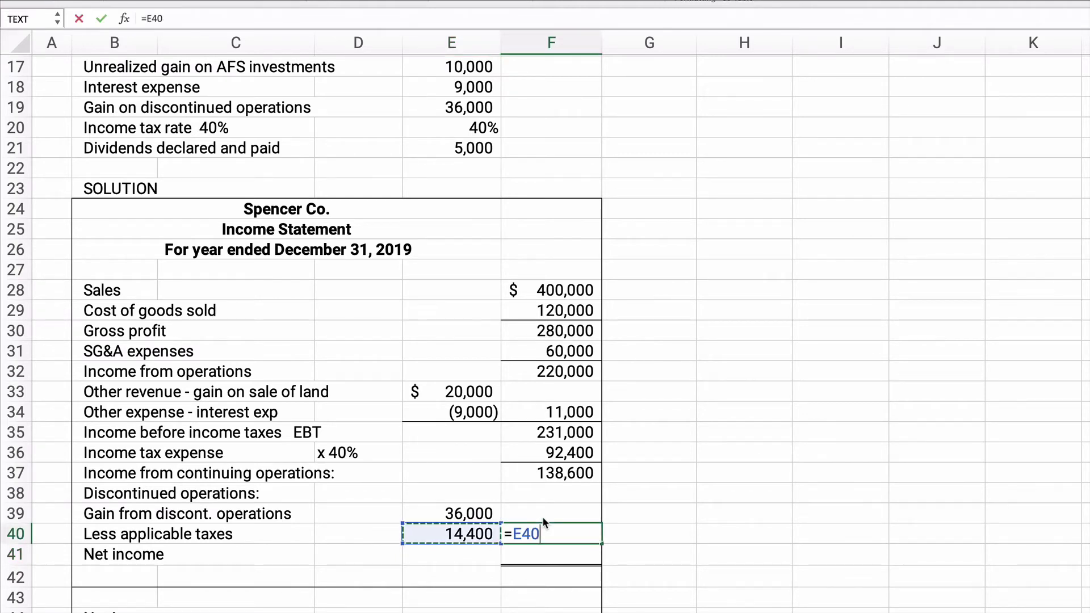
{"action": "key", "text": "Up"}
{"action": "type", "text": "-"}
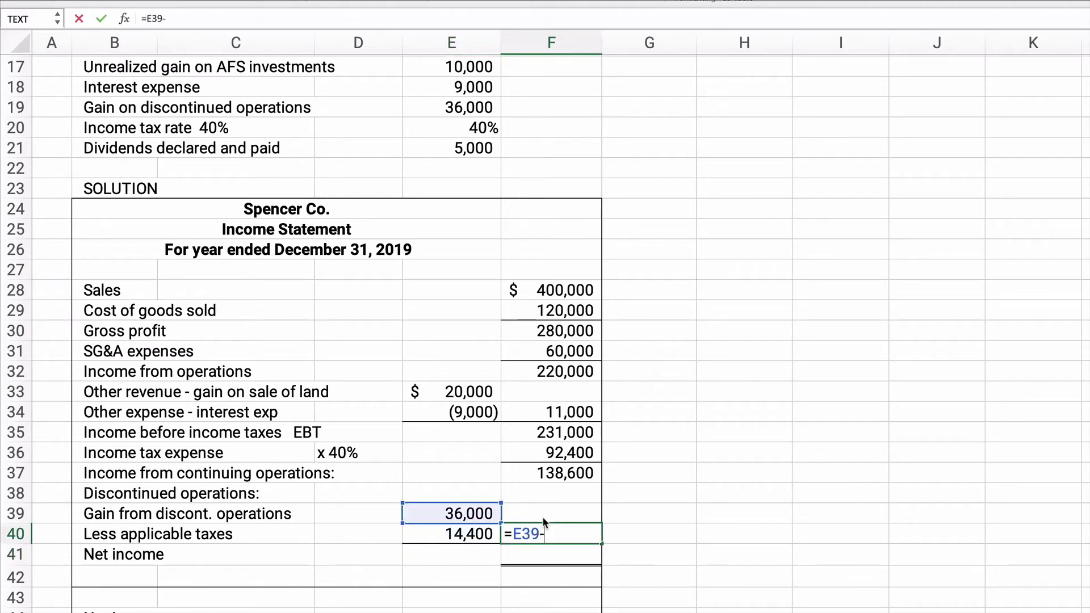
{"action": "key", "text": "Left"}
{"action": "key", "text": "Return"}
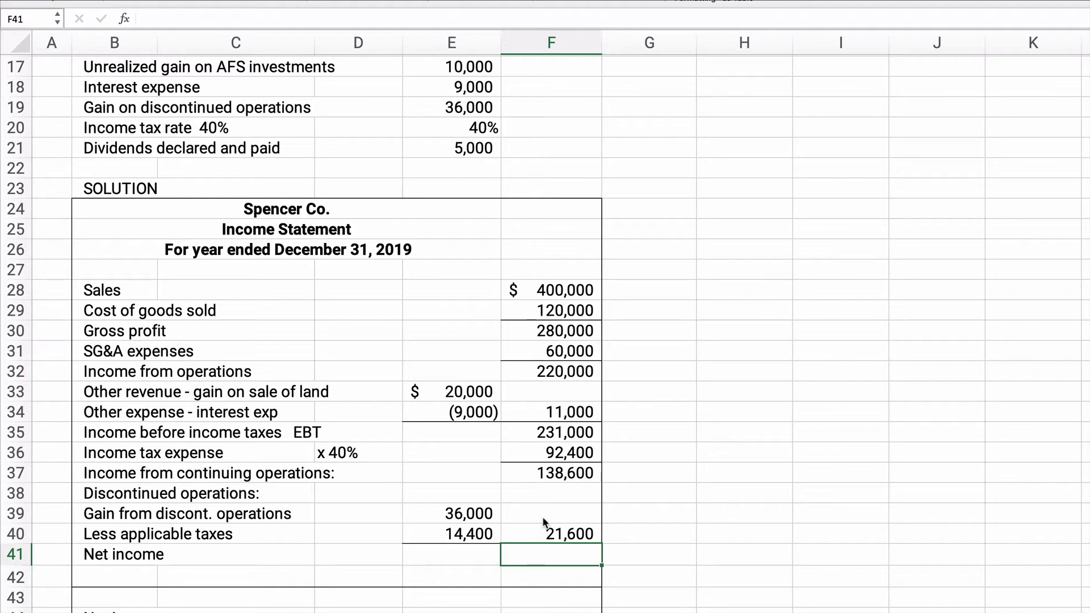
Step: Calculate Net income in F41 by adding Income from continuing operations in F37 and the net discontinued operations gain in F40
{"action": "type", "text": "="}
{"action": "key", "text": "Up"}
{"action": "key", "text": "Up"}
{"action": "key", "text": "Up"}
{"action": "key", "text": "Up"}
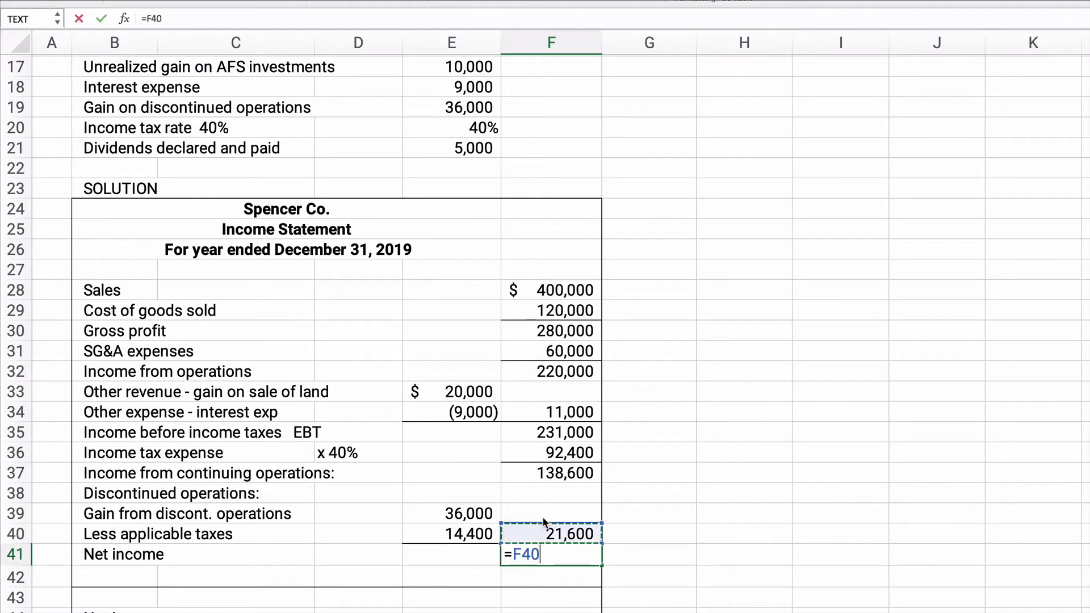
{"action": "type", "text": "+"}
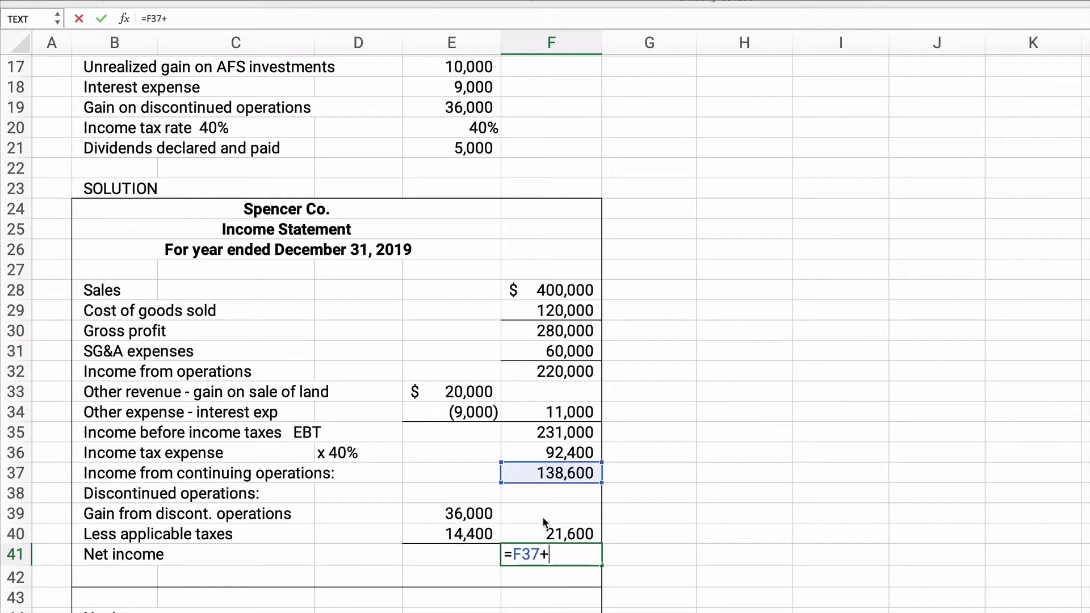
{"action": "key", "text": "Up"}
{"action": "key", "text": "Return"}
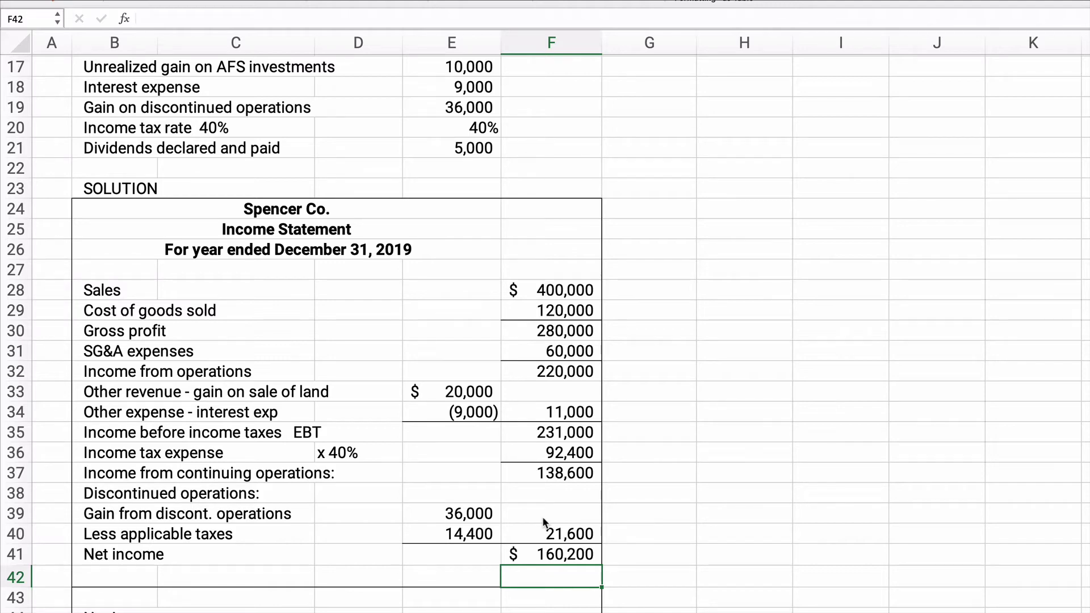
Step: Link Net income in F44 of the comprehensive income section to the income statement's net income in F41
{"action": "scroll", "coordinate": [365, 492], "scroll_direction": "down", "scroll_amount": 3}
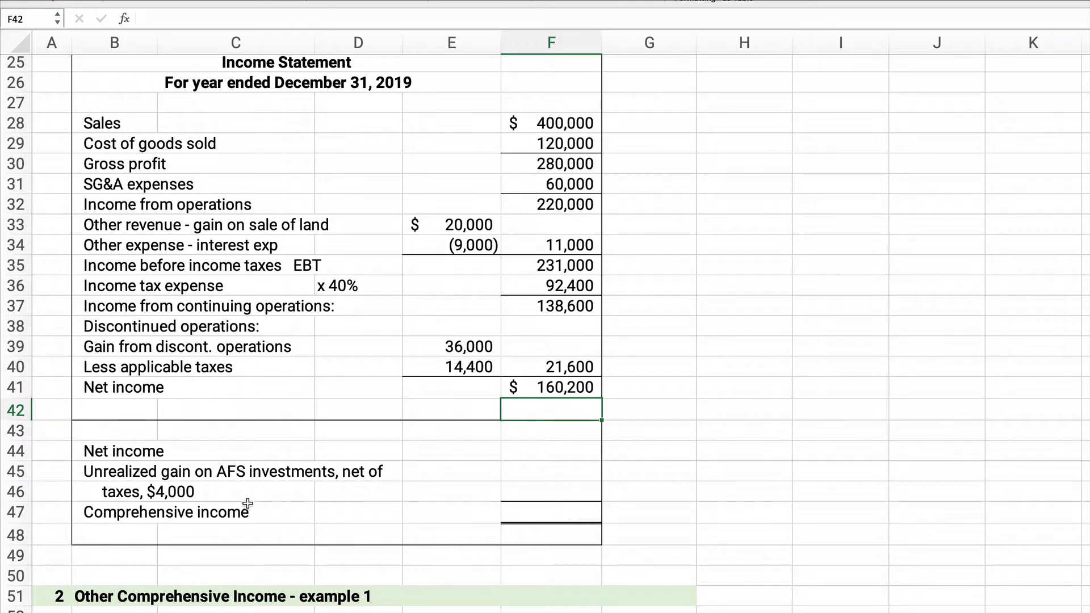
{"action": "left_click", "coordinate": [536, 445]}
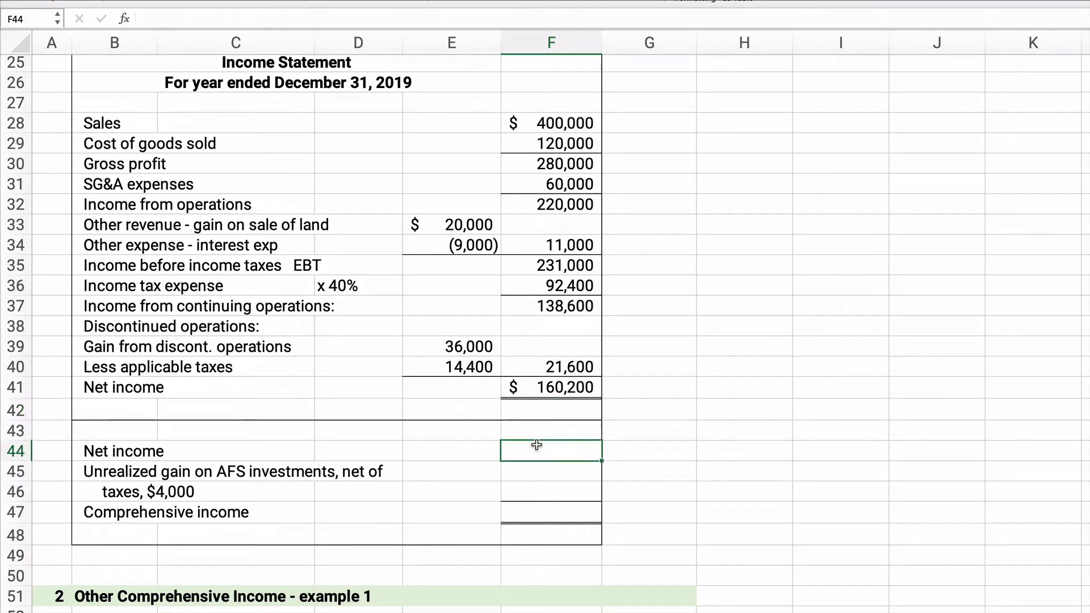
{"action": "type", "text": "="}
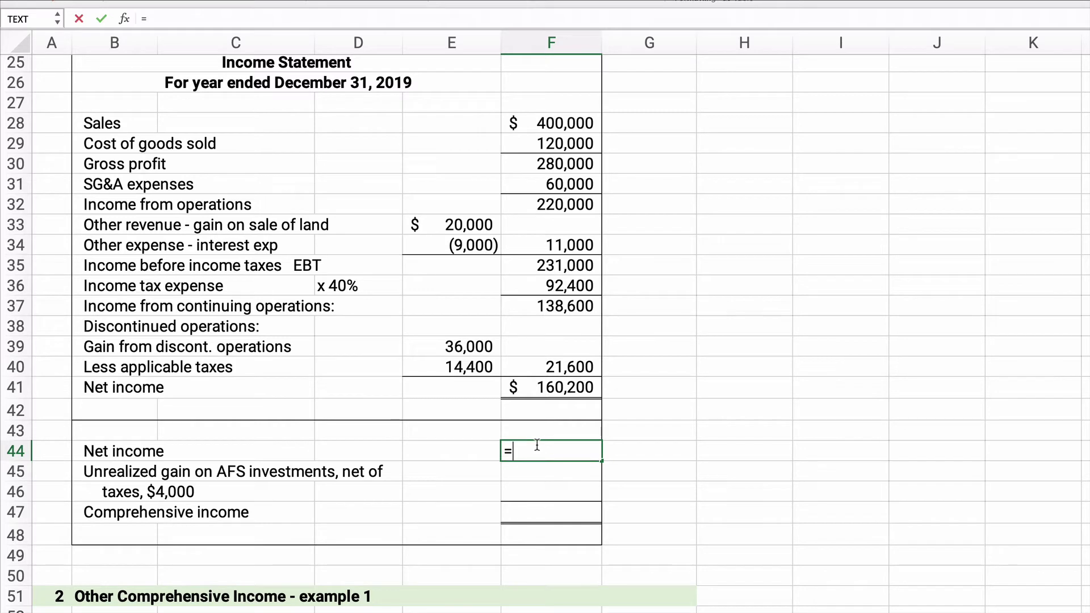
{"action": "left_click", "coordinate": [565, 386]}
{"action": "key", "text": "Return"}
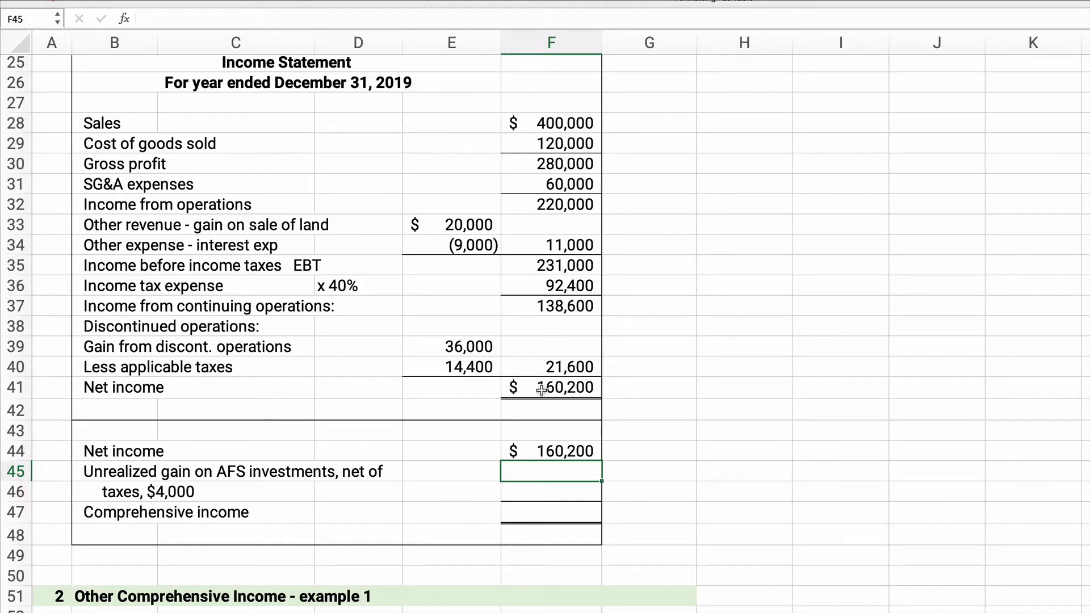
Step: Review the unrealized gain on AFS investments in the given data and enter its net-of-tax amount, 6000, in F46
{"action": "scroll", "coordinate": [409, 369], "scroll_direction": "up", "scroll_amount": 5}
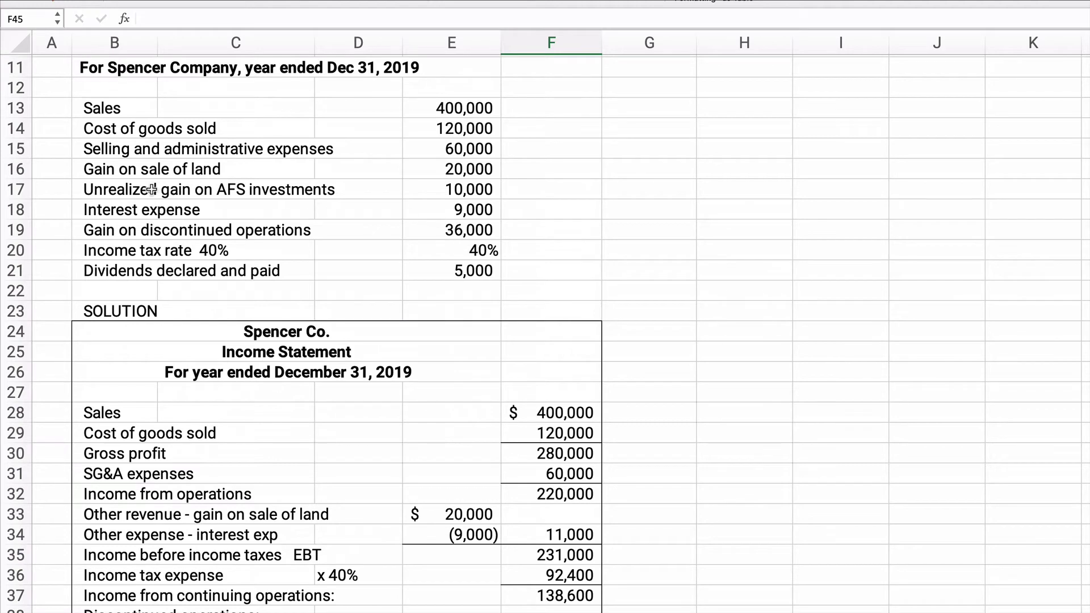
{"action": "left_click_drag", "start_coordinate": [159, 190], "coordinate": [450, 189]}
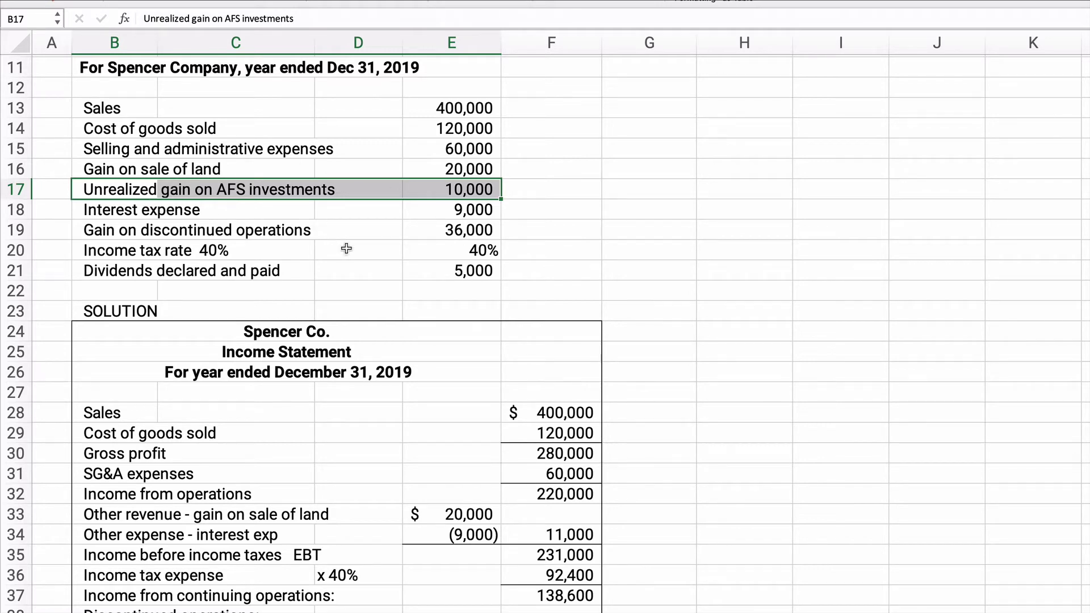
{"action": "scroll", "coordinate": [413, 360], "scroll_direction": "down", "scroll_amount": 5}
{"action": "scroll", "coordinate": [414, 360], "scroll_direction": "down", "scroll_amount": 7}
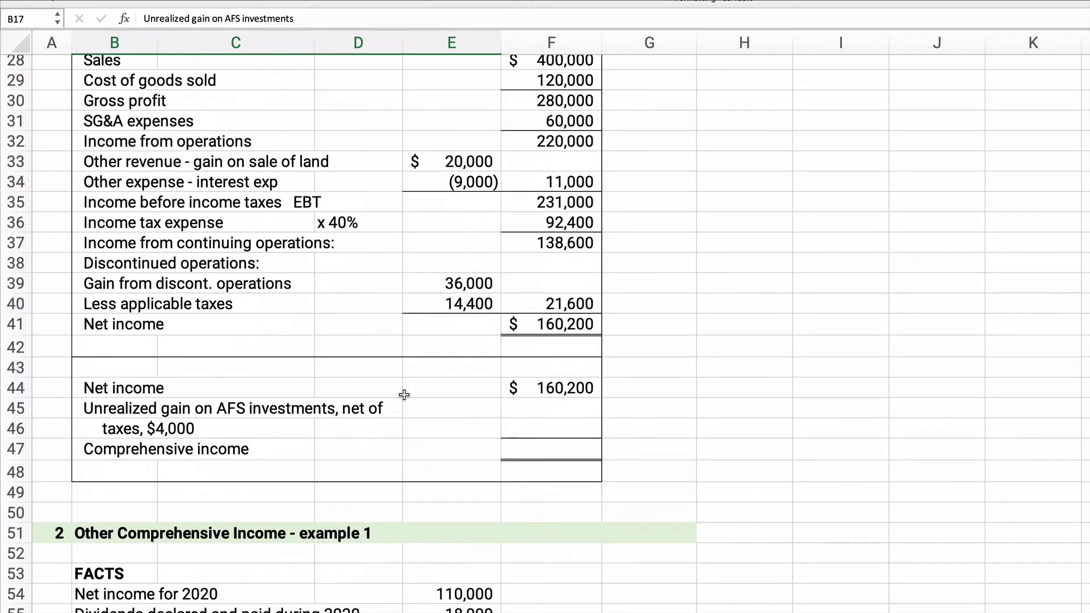
{"action": "left_click", "coordinate": [514, 430]}
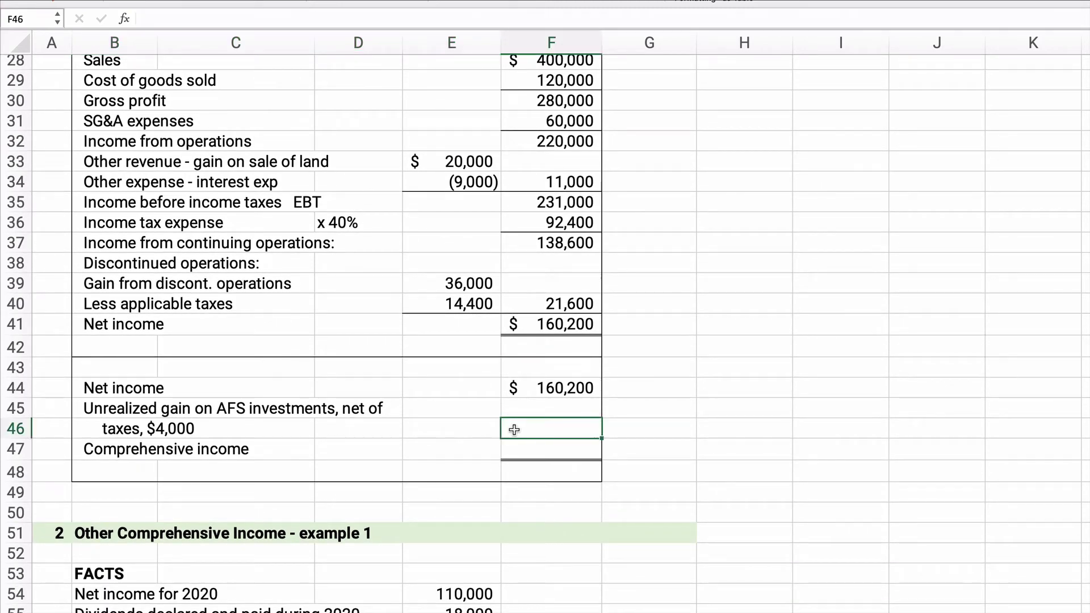
{"action": "type", "text": "6000"}
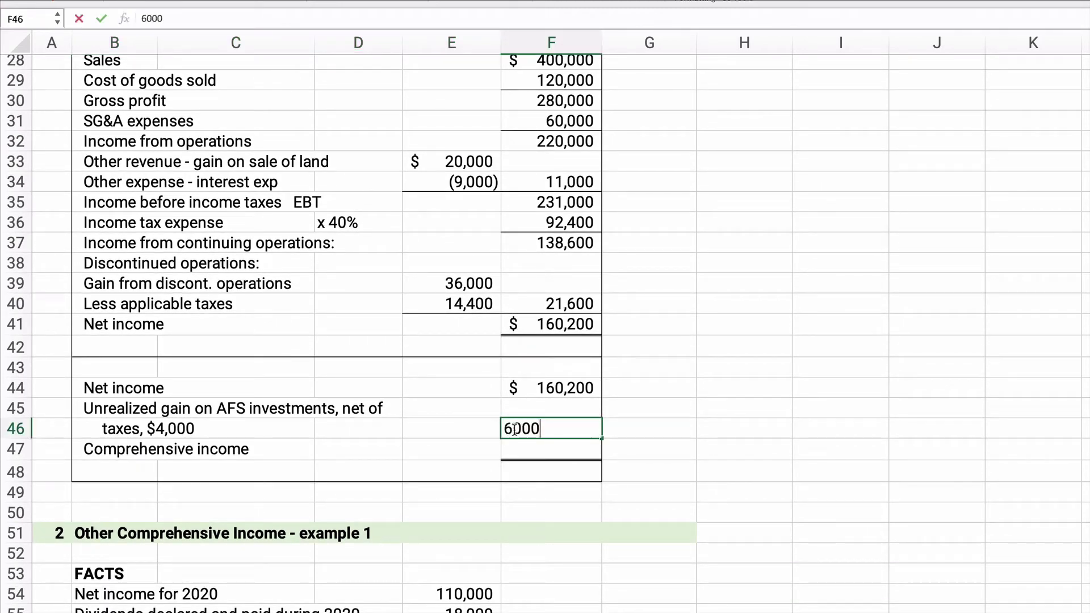
{"action": "key", "text": "Return"}
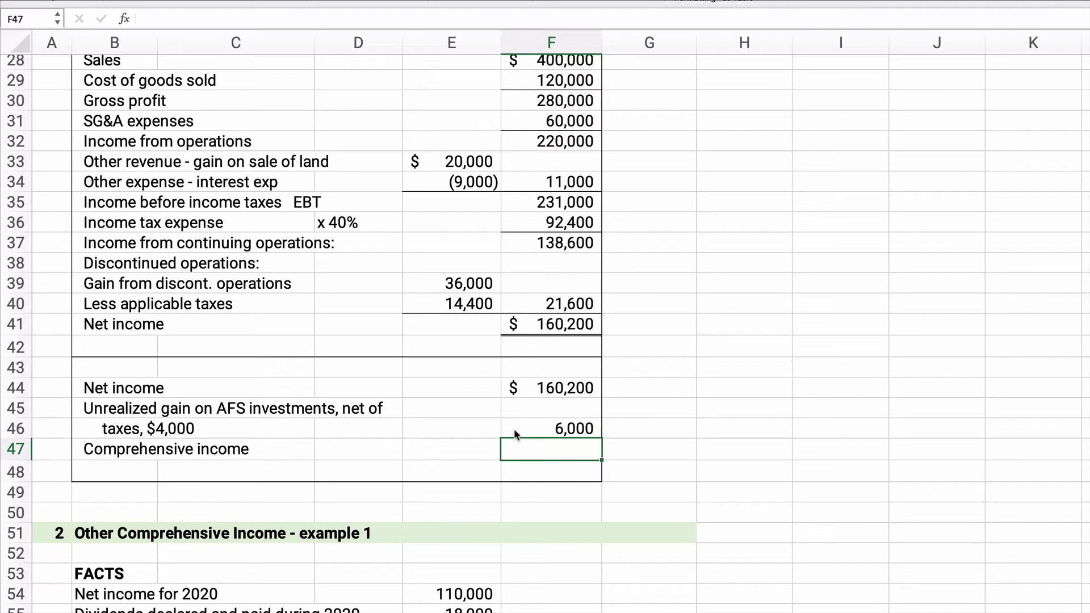
Step: Calculate Comprehensive income in F47 with the formula =F44+F46
{"action": "type", "text": "="}
{"action": "key", "text": "Up"}
{"action": "key", "text": "Up"}
{"action": "key", "text": "Up"}
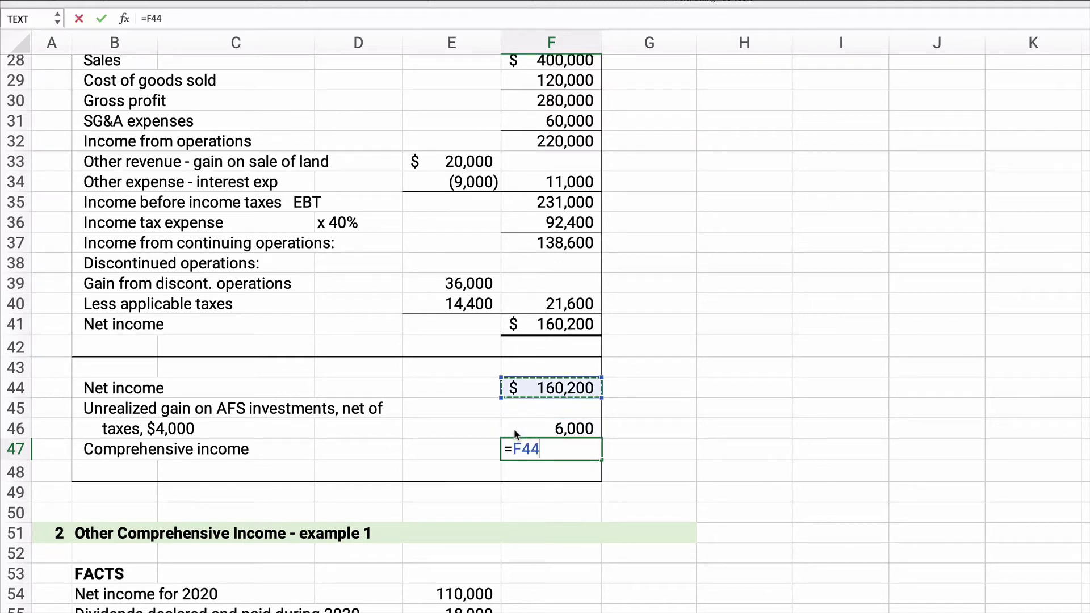
{"action": "type", "text": "+"}
{"action": "key", "text": "Up"}
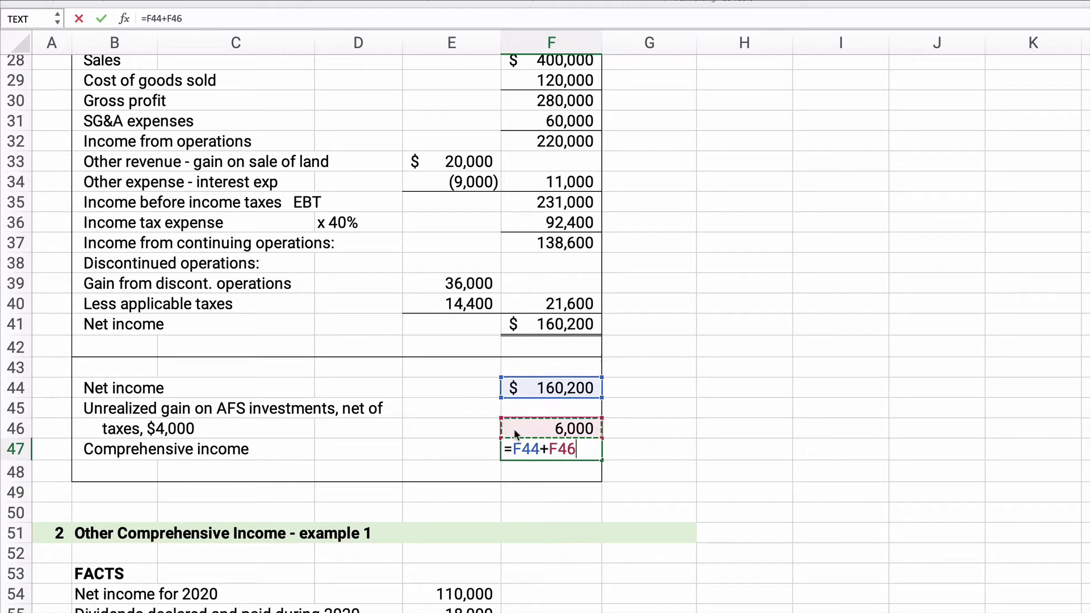
{"action": "key", "text": "Return"}
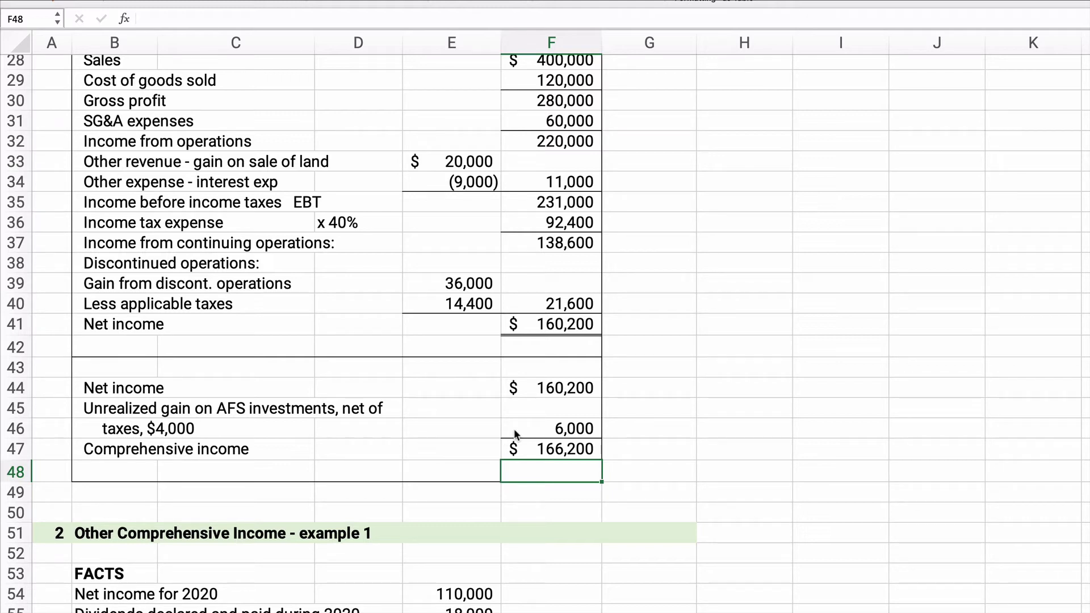
Step: Examine the facts and requirements of the Other Comprehensive Income example 1, including 2020 net income, dividends and opening balances
{"action": "scroll", "coordinate": [112, 368], "scroll_direction": "down", "scroll_amount": 2}
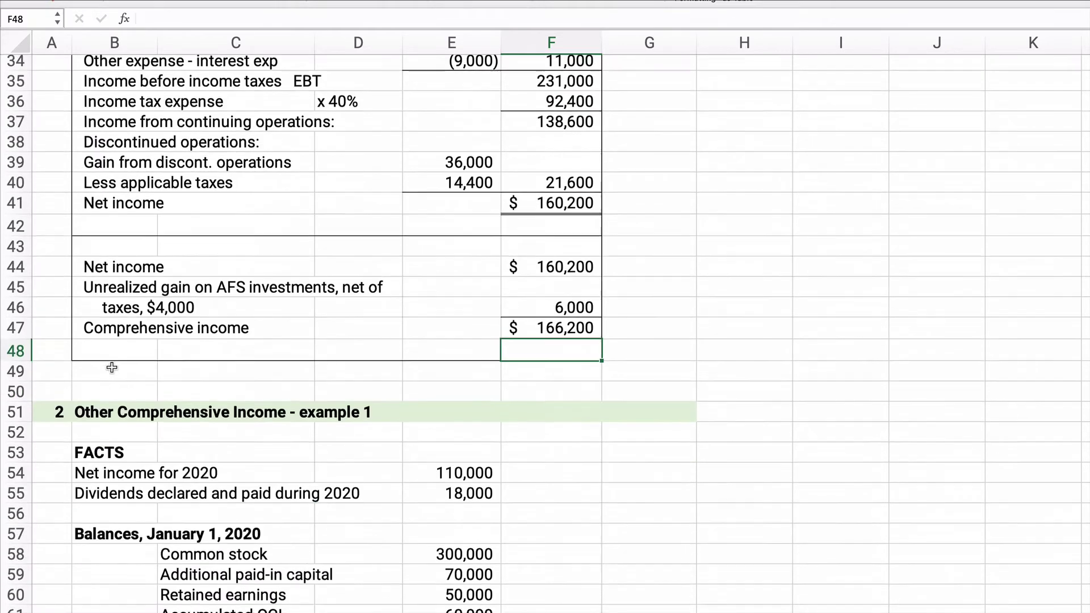
{"action": "scroll", "coordinate": [111, 368], "scroll_direction": "down", "scroll_amount": 3}
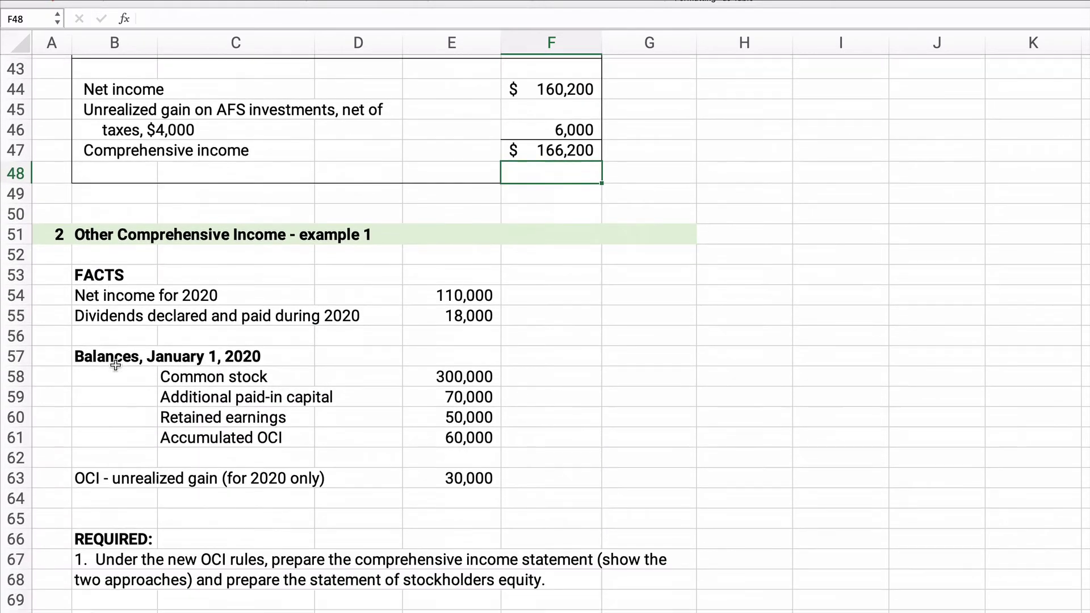
{"action": "scroll", "coordinate": [115, 365], "scroll_direction": "down", "scroll_amount": 3}
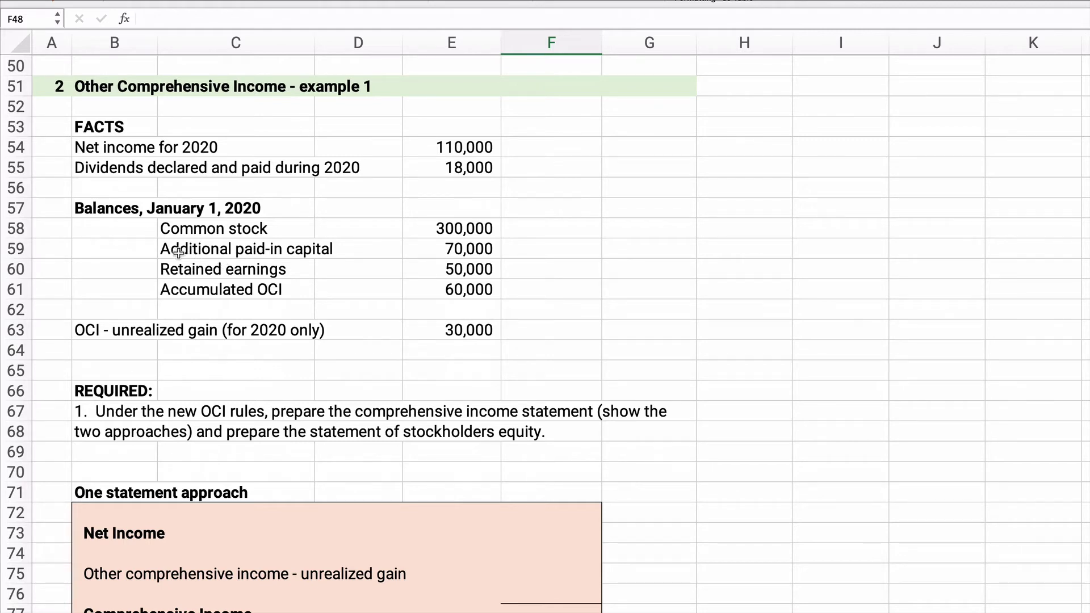
{"action": "left_click_drag", "start_coordinate": [85, 149], "coordinate": [446, 155]}
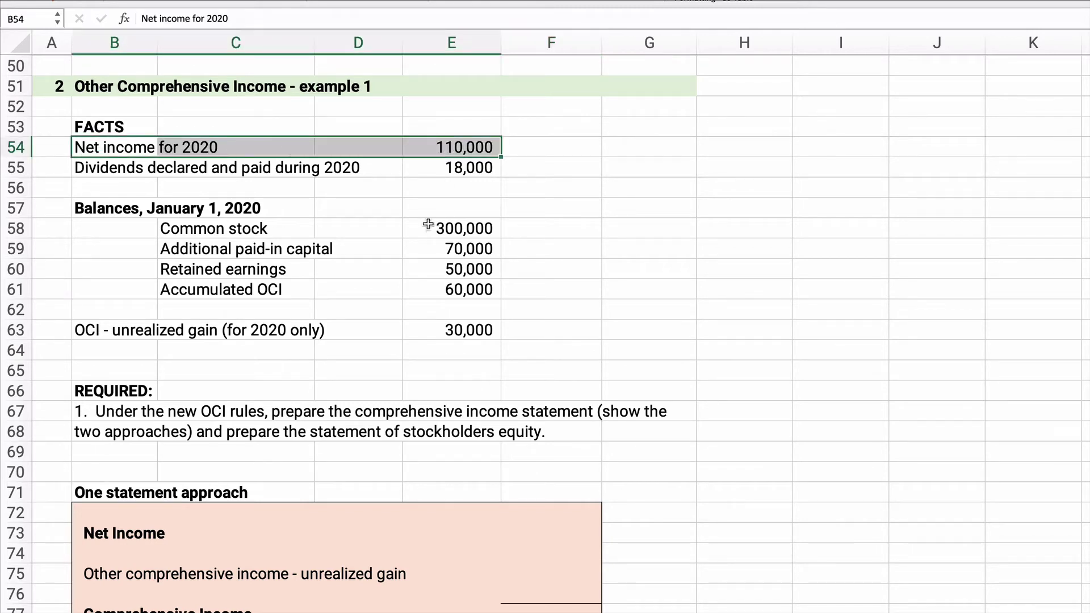
{"action": "left_click_drag", "start_coordinate": [79, 168], "coordinate": [440, 170]}
{"action": "left_click", "coordinate": [373, 227]}
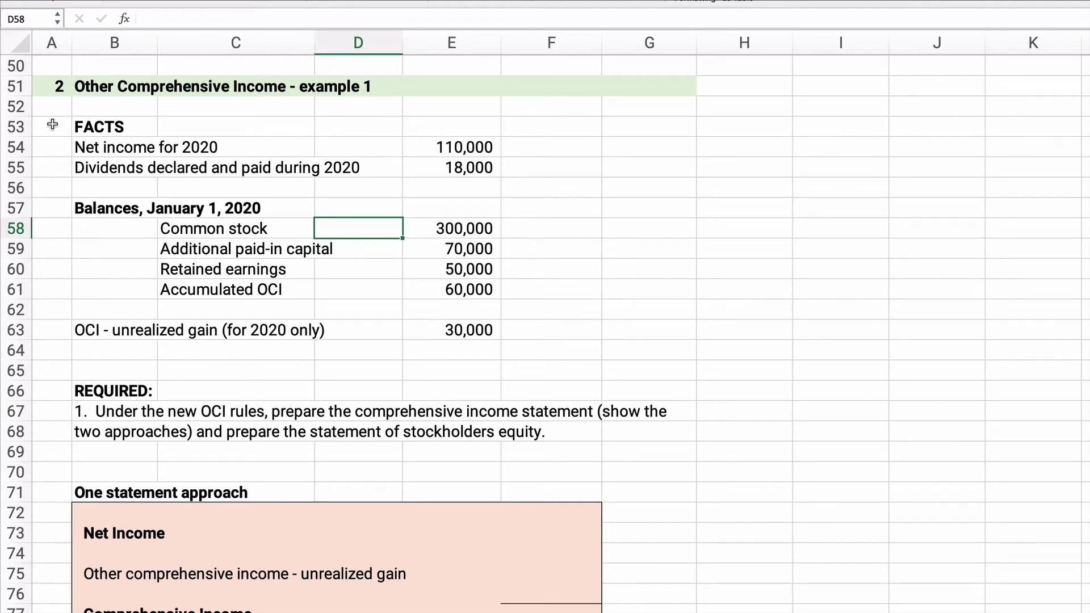
Step: Enter net income 110000 in F73 and the other comprehensive income unrealized gain 30000 in F75 of the one statement approach
{"action": "left_click_drag", "start_coordinate": [78, 143], "coordinate": [430, 333]}
{"action": "scroll", "coordinate": [257, 358], "scroll_direction": "down", "scroll_amount": 2}
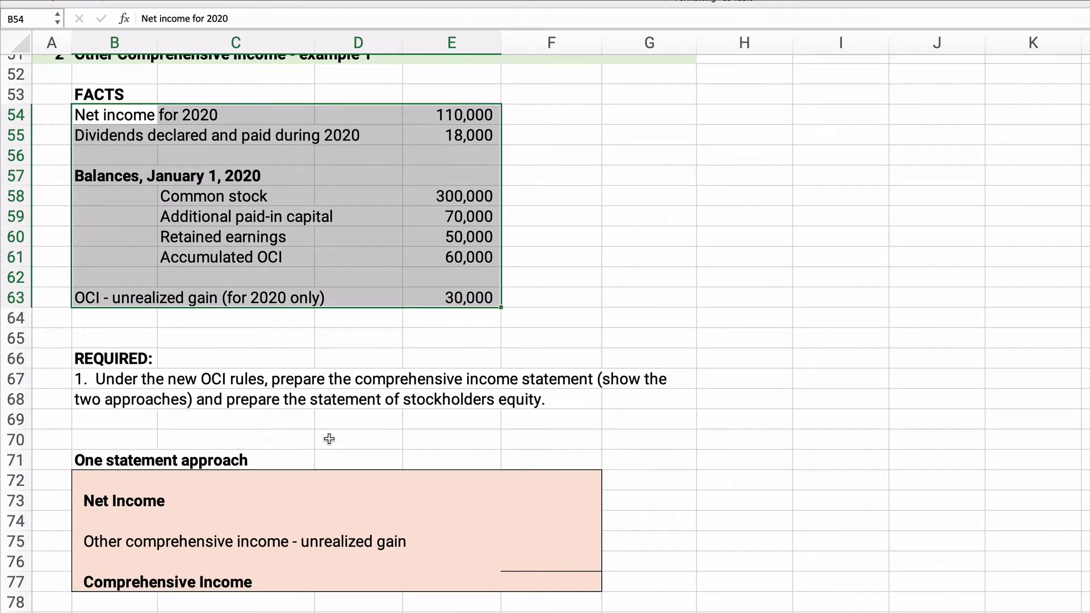
{"action": "scroll", "coordinate": [372, 476], "scroll_direction": "down", "scroll_amount": 2}
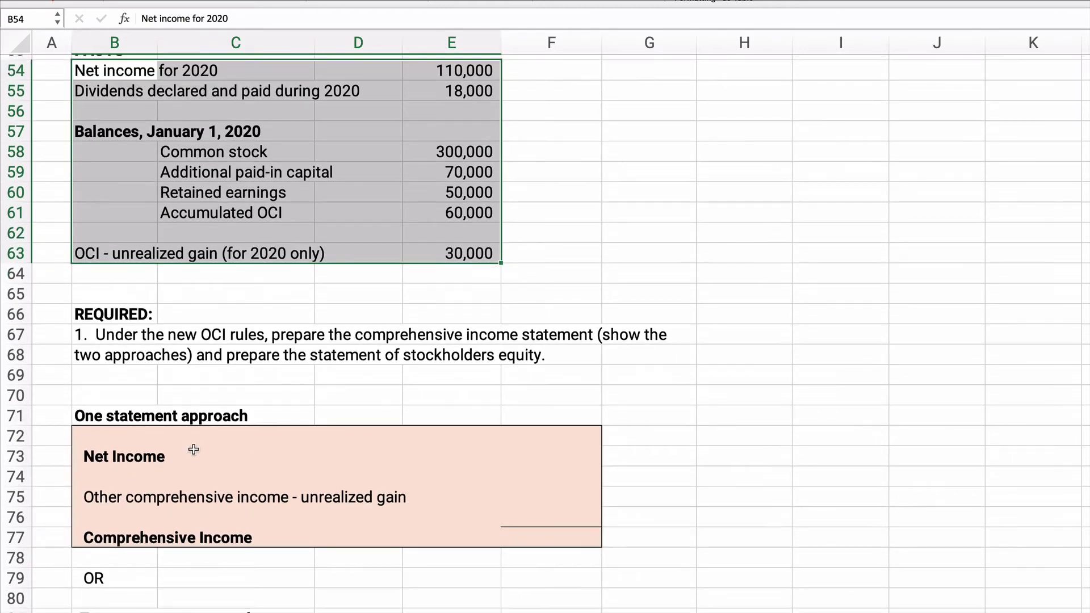
{"action": "scroll", "coordinate": [194, 452], "scroll_direction": "down", "scroll_amount": 1}
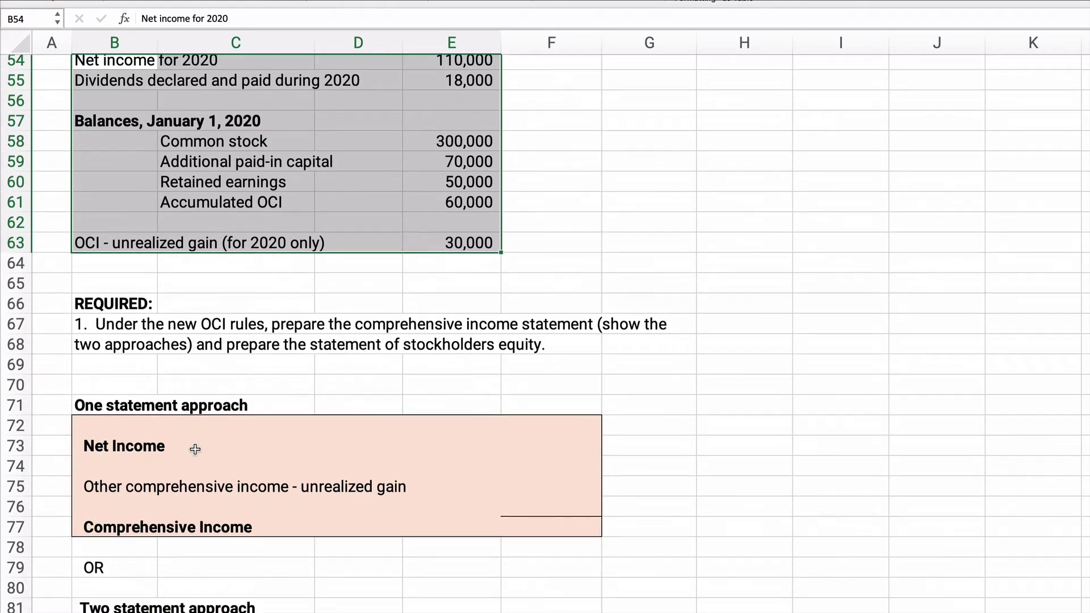
{"action": "left_click", "coordinate": [562, 453]}
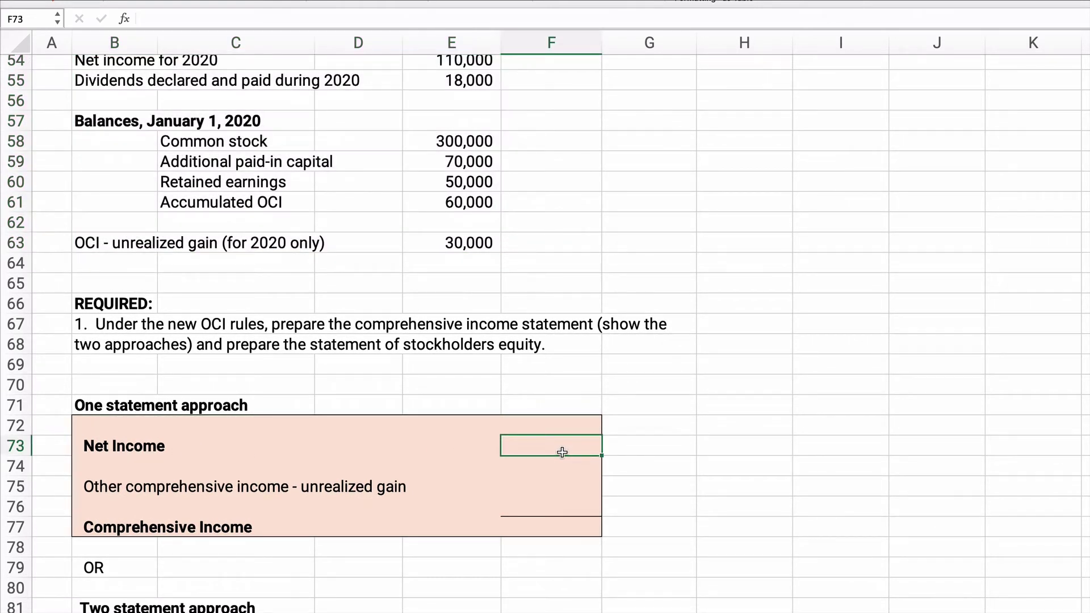
{"action": "type", "text": "110000"}
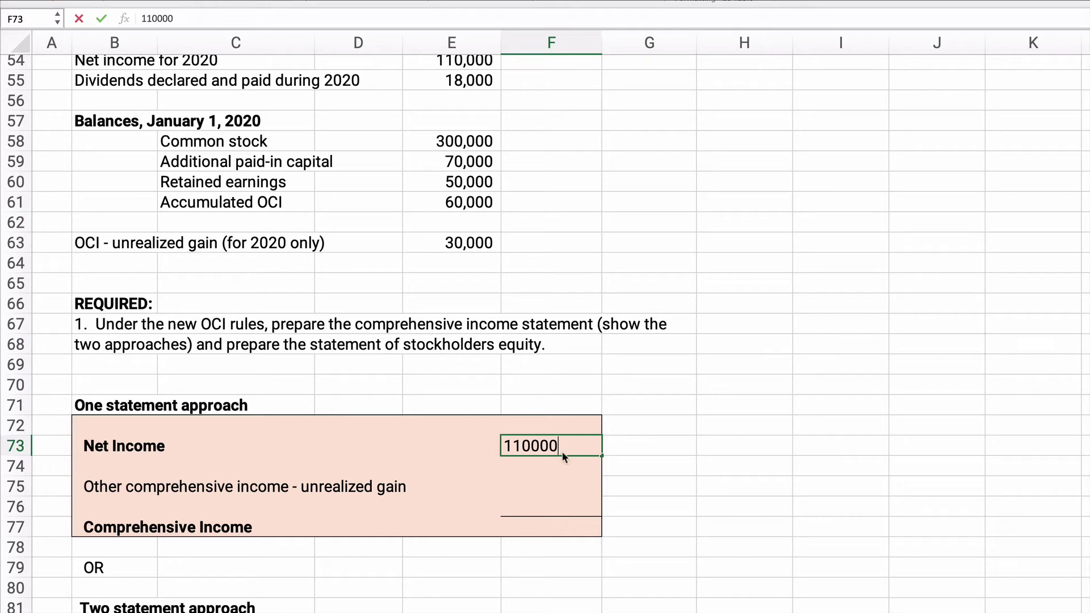
{"action": "key", "text": "Return"}
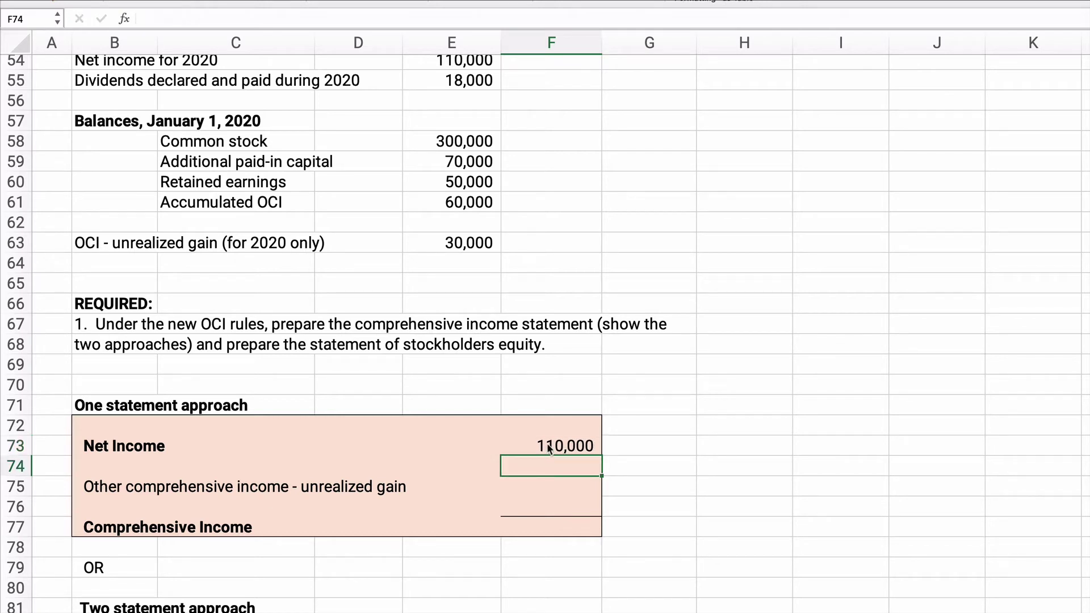
{"action": "left_click", "coordinate": [524, 487]}
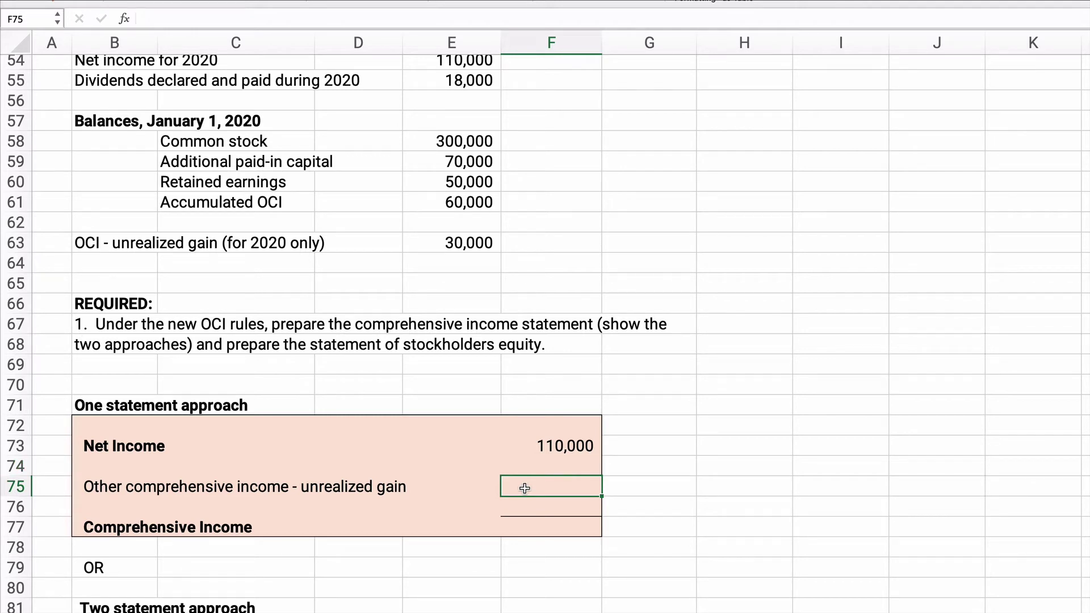
{"action": "type", "text": "30000"}
{"action": "key", "text": "Return"}
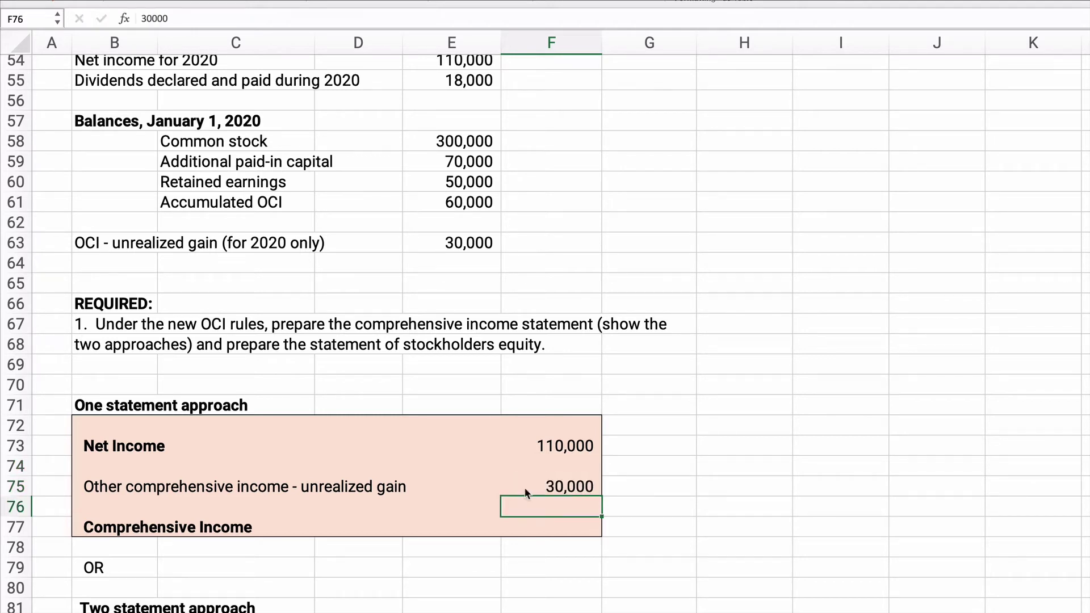
Step: Calculate Comprehensive Income for the one statement approach in F77 with the formula =F73+F75
{"action": "key", "text": "Return"}
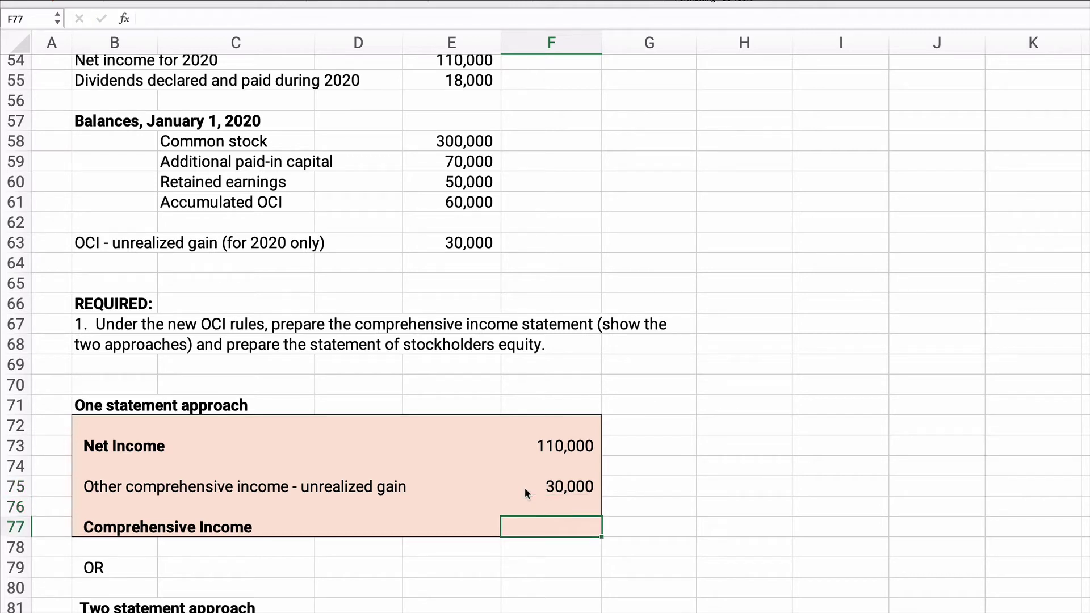
{"action": "type", "text": "="}
{"action": "key", "text": "Up"}
{"action": "key", "text": "Up"}
{"action": "key", "text": "Up"}
{"action": "key", "text": "Up"}
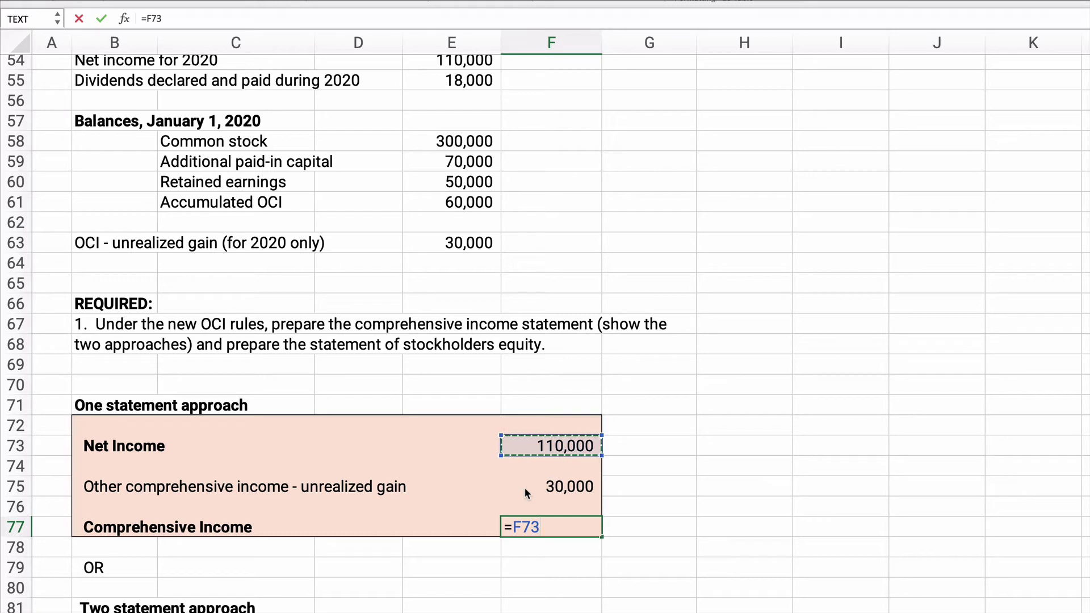
{"action": "type", "text": "+"}
{"action": "key", "text": "Up"}
{"action": "key", "text": "Up"}
{"action": "key", "text": "Return"}
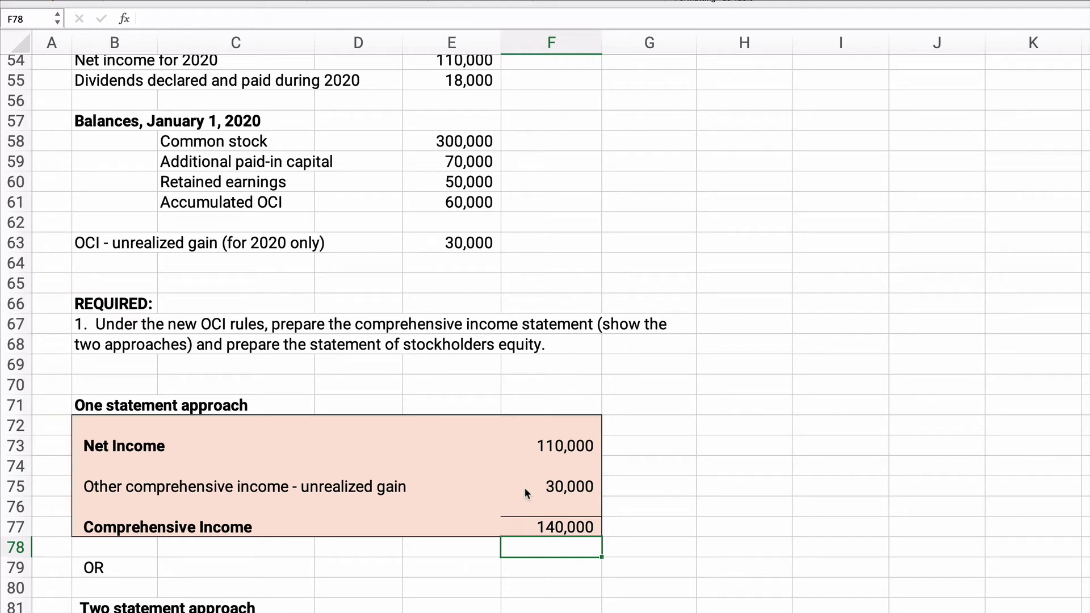
Step: Enter net income 110000 in F82 of the two statement approach
{"action": "scroll", "coordinate": [530, 410], "scroll_direction": "down", "scroll_amount": 5}
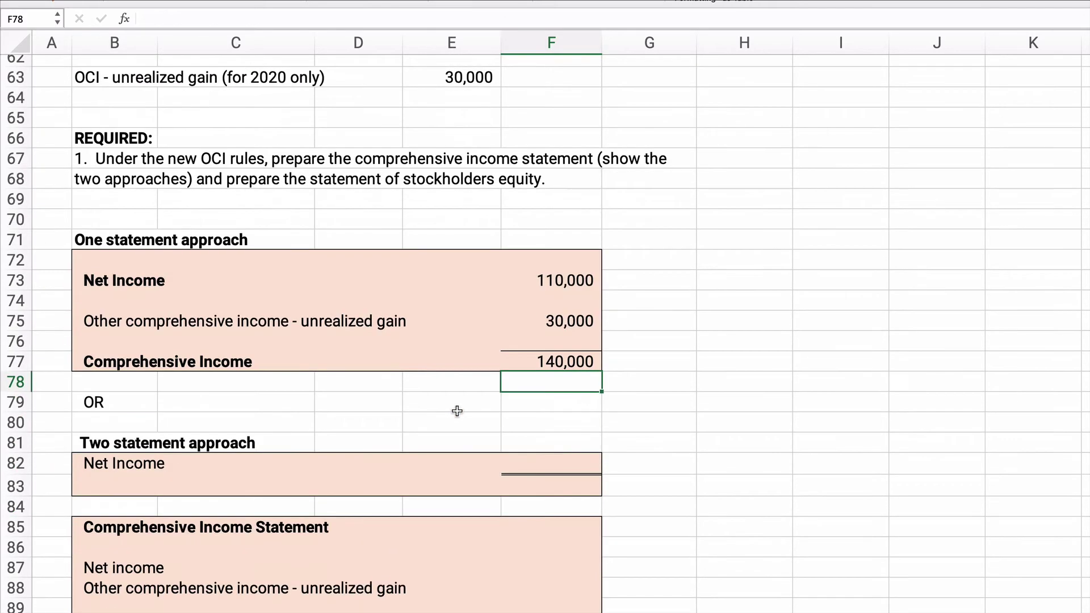
{"action": "scroll", "coordinate": [457, 411], "scroll_direction": "down", "scroll_amount": 3}
{"action": "left_click", "coordinate": [529, 357]}
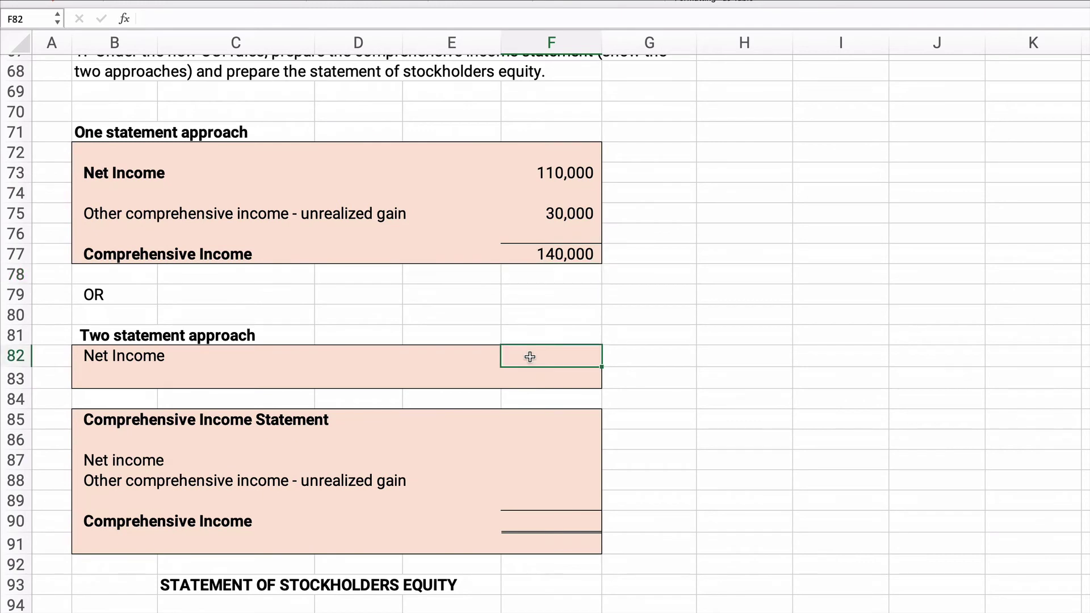
{"action": "type", "text": "110000"}
{"action": "key", "text": "Return"}
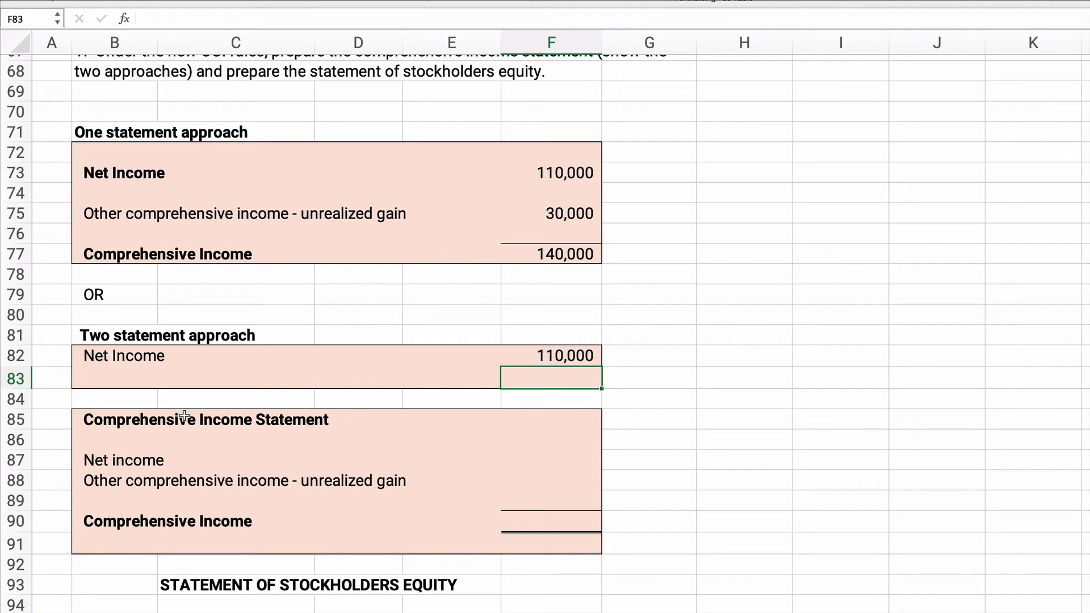
Step: Fill in the separate Comprehensive Income Statement with net income 110000 in F87 and unrealized gain 30000 in F88
{"action": "scroll", "coordinate": [339, 443], "scroll_direction": "down", "scroll_amount": 1}
{"action": "scroll", "coordinate": [338, 442], "scroll_direction": "down", "scroll_amount": 1}
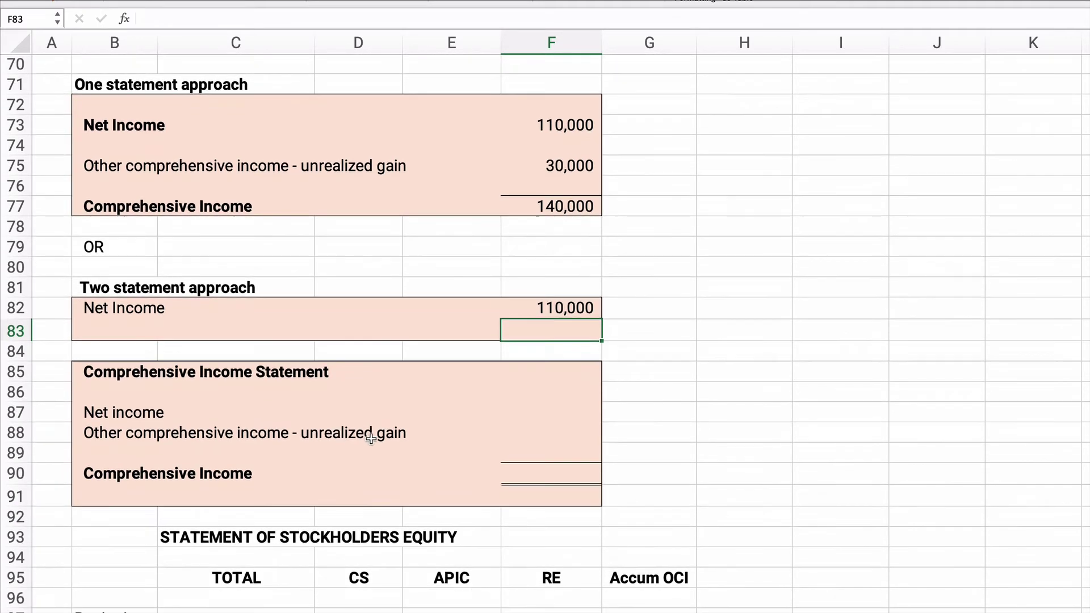
{"action": "left_click", "coordinate": [534, 413]}
{"action": "type", "text": "110000"}
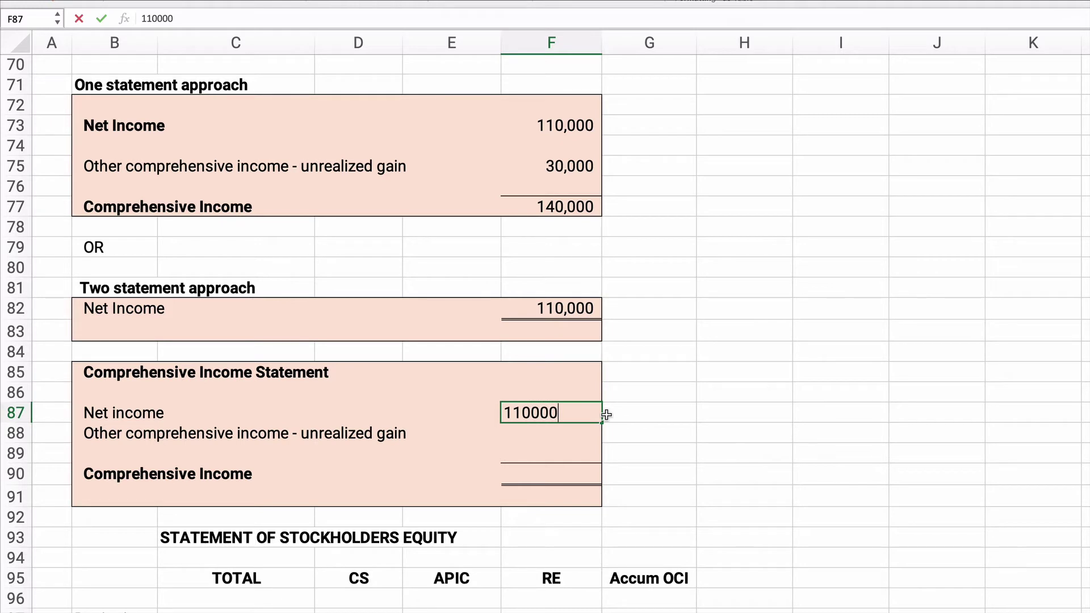
{"action": "key", "text": "Return"}
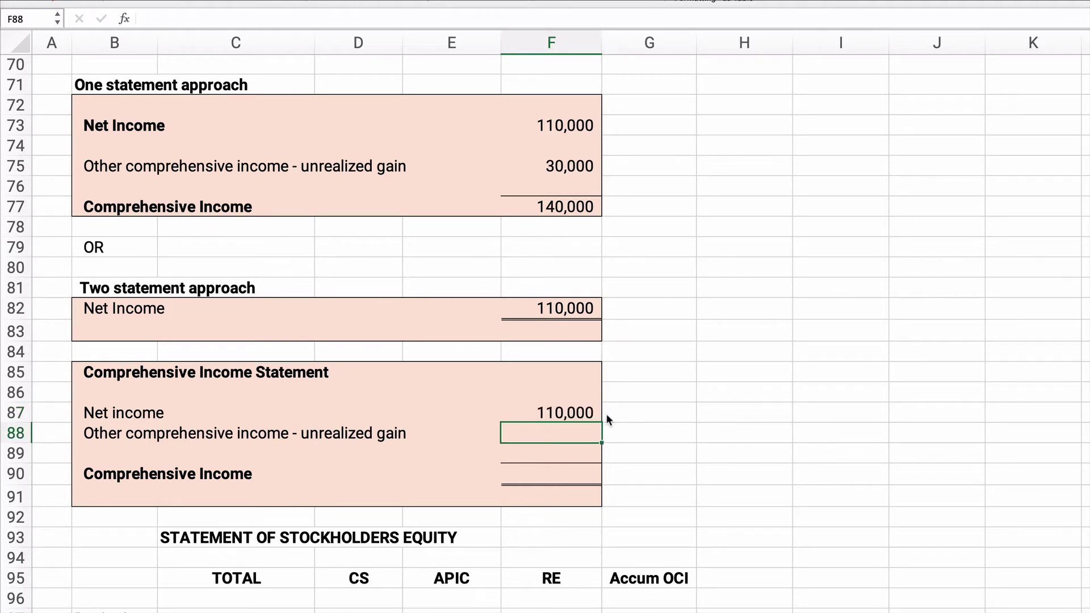
{"action": "type", "text": "30000"}
{"action": "key", "text": "Return"}
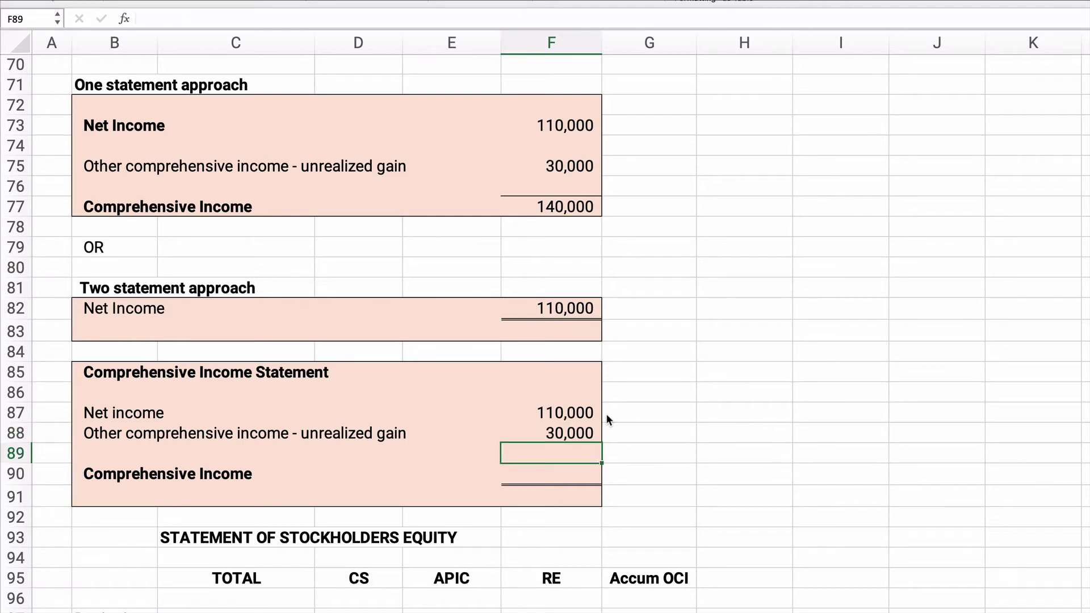
Step: Calculate Comprehensive Income for the two statement approach in F90 with the formula =F87+F88
{"action": "key", "text": "Return"}
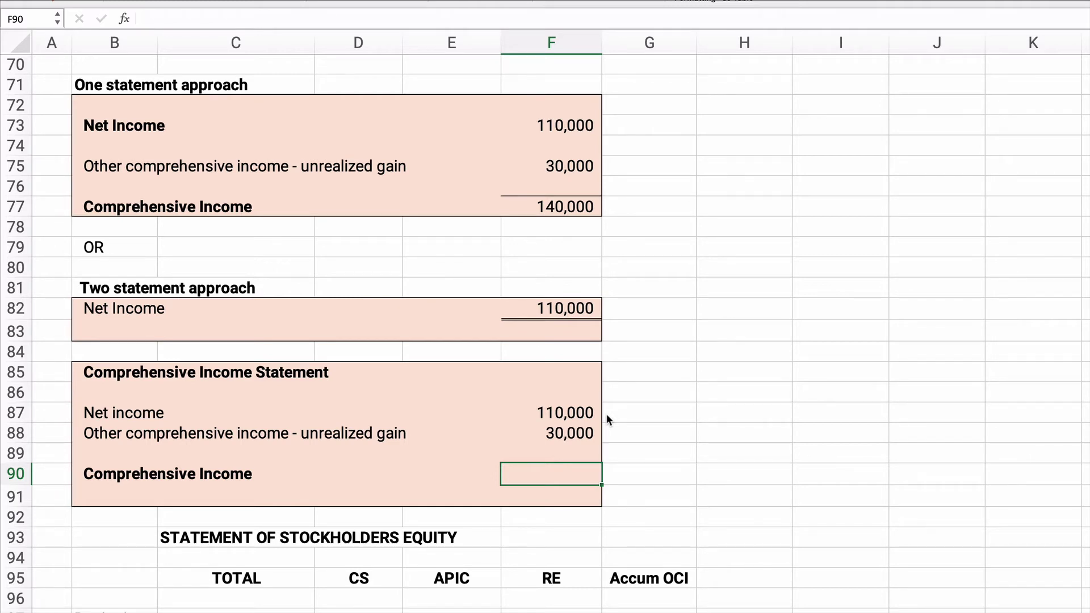
{"action": "type", "text": "="}
{"action": "key", "text": "Up"}
{"action": "key", "text": "Up"}
{"action": "key", "text": "Up"}
{"action": "type", "text": "+"}
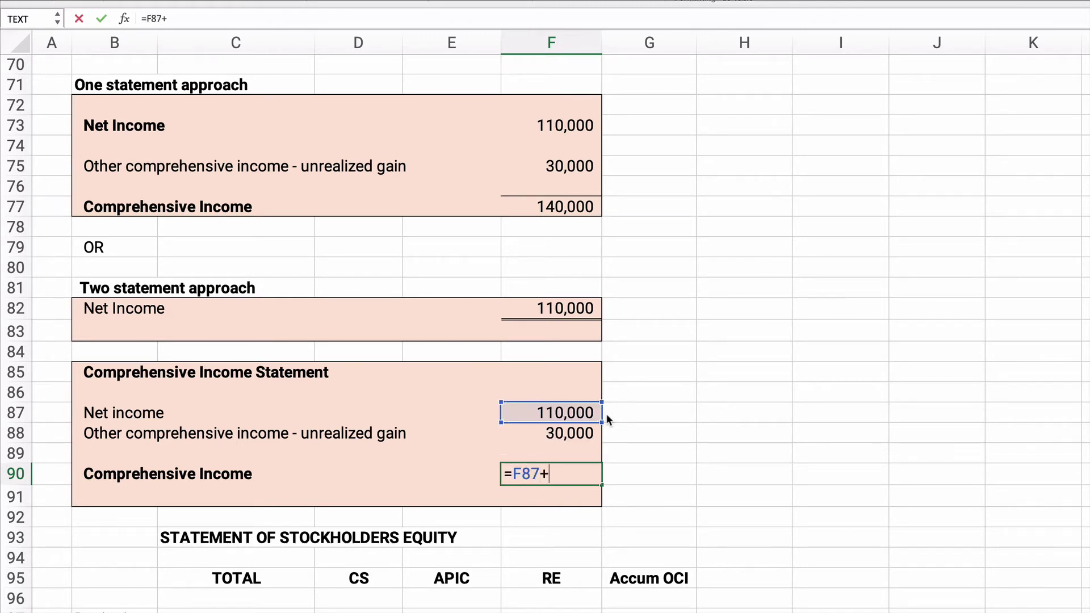
{"action": "key", "text": "Up"}
{"action": "key", "text": "Up"}
{"action": "key", "text": "Return"}
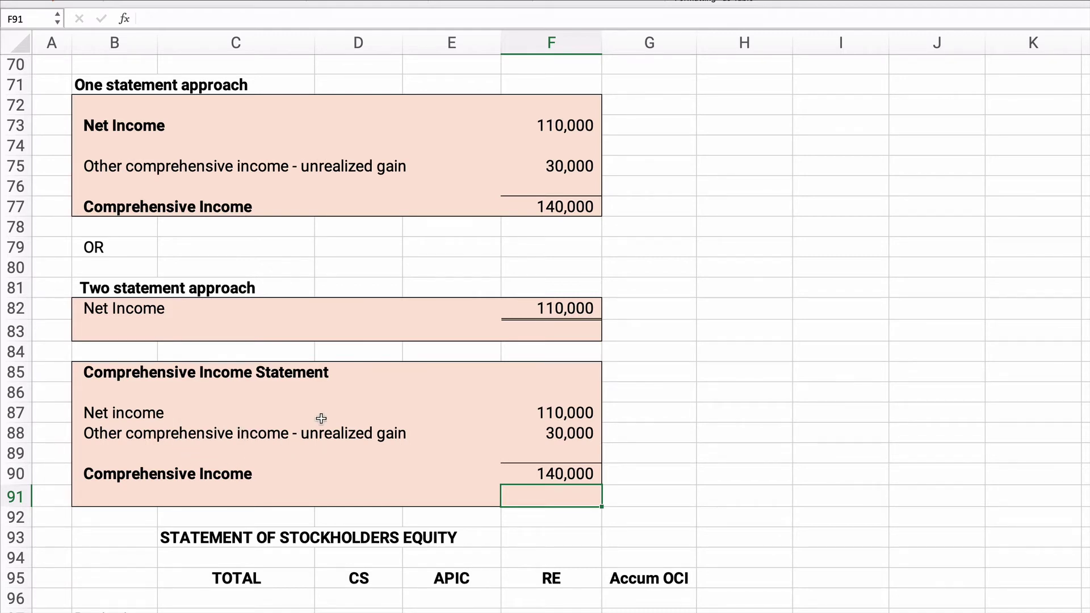
Step: Examine the columns and rows of the statement of stockholders equity and the January 1, 2020 opening balances in the facts
{"action": "scroll", "coordinate": [257, 451], "scroll_direction": "down", "scroll_amount": 3}
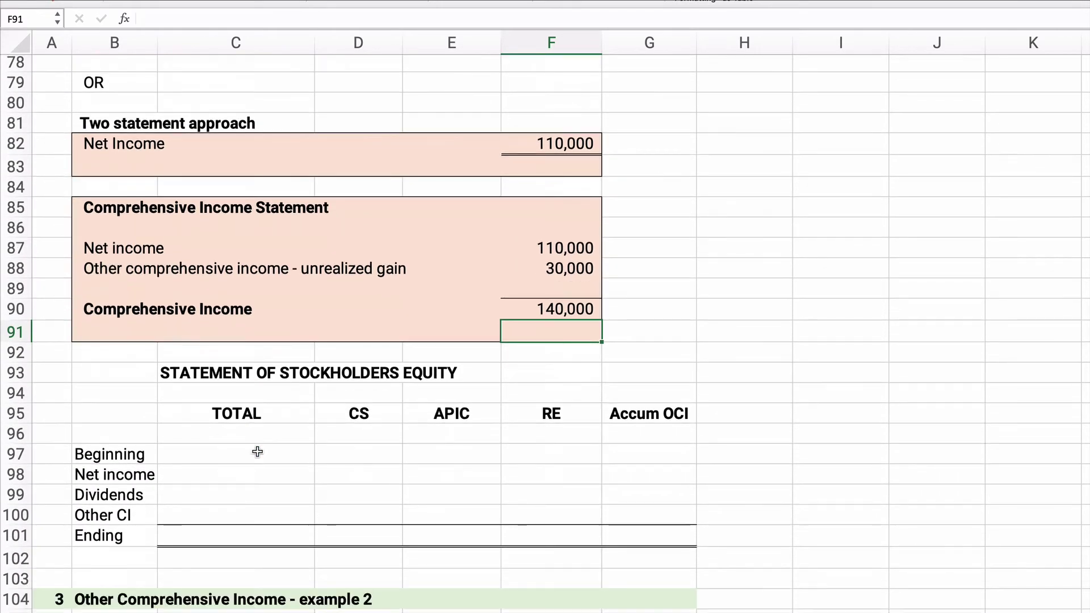
{"action": "left_click", "coordinate": [92, 409]}
{"action": "left_click_drag", "start_coordinate": [178, 418], "coordinate": [678, 537]}
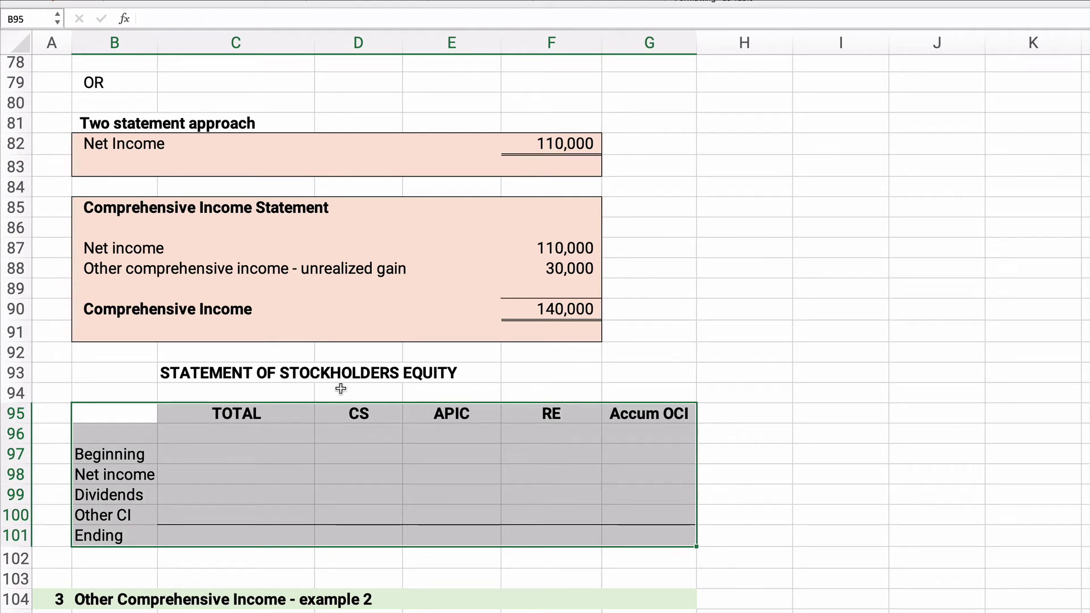
{"action": "left_click_drag", "start_coordinate": [358, 419], "coordinate": [360, 514]}
{"action": "left_click_drag", "start_coordinate": [449, 412], "coordinate": [463, 507]}
{"action": "left_click_drag", "start_coordinate": [526, 411], "coordinate": [549, 510]}
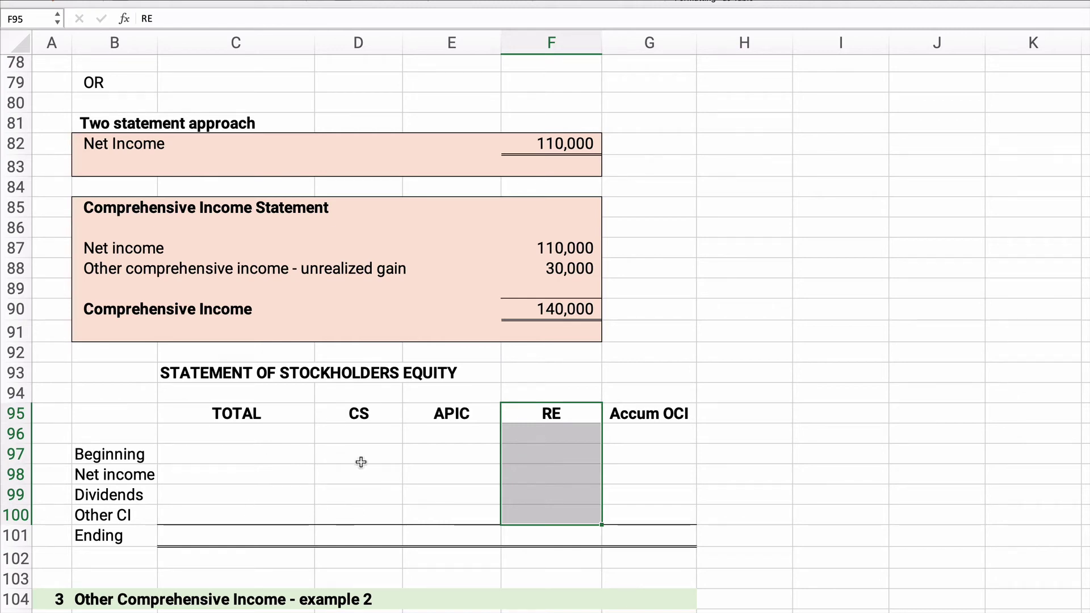
{"action": "scroll", "coordinate": [352, 455], "scroll_direction": "up", "scroll_amount": 10}
{"action": "scroll", "coordinate": [353, 453], "scroll_direction": "up", "scroll_amount": 2}
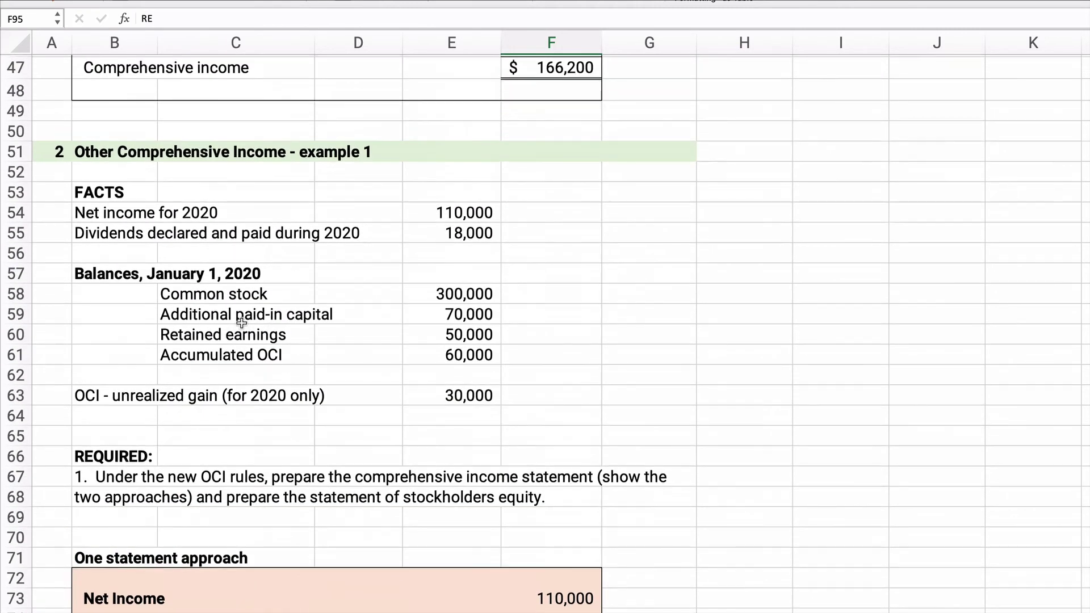
{"action": "left_click_drag", "start_coordinate": [440, 294], "coordinate": [448, 354]}
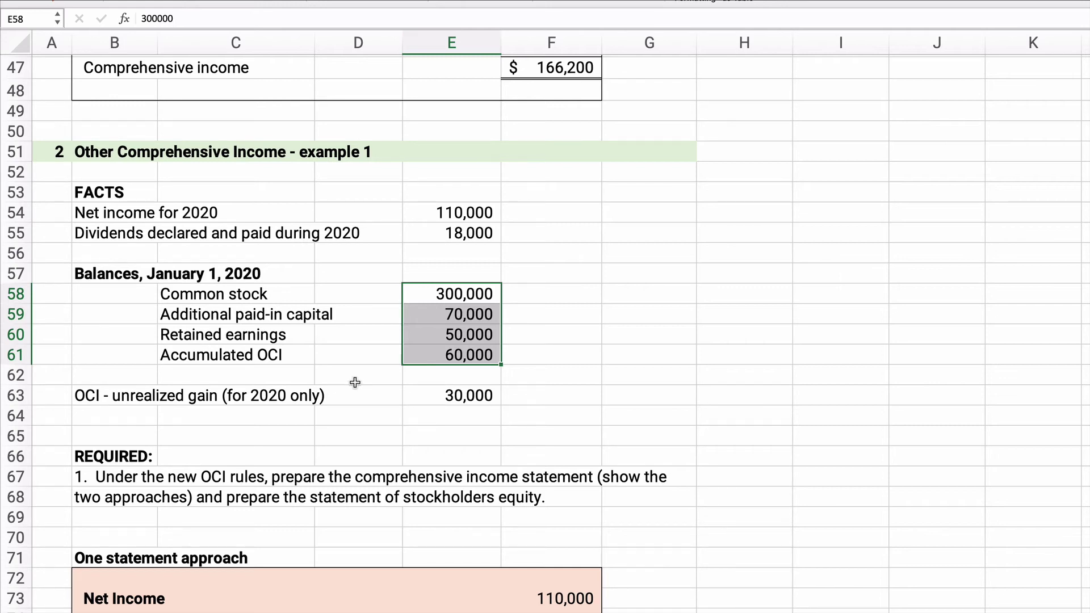
Step: Enter the Beginning balances in row 97: common stock 300000, APIC 70000, retained earnings 50000 and accumulated OCI 60000
{"action": "scroll", "coordinate": [355, 382], "scroll_direction": "down", "scroll_amount": 11}
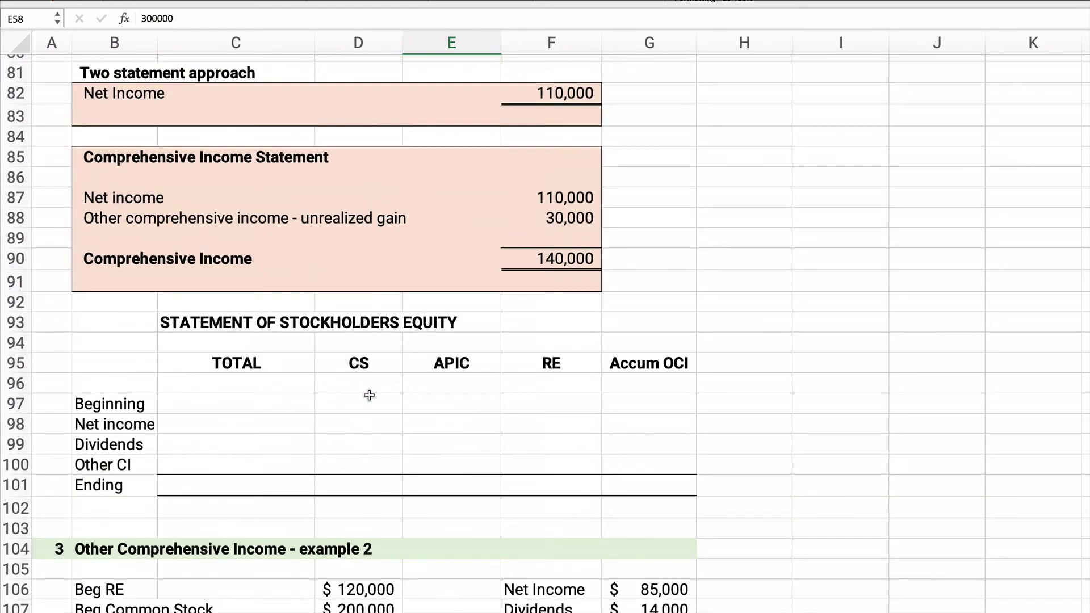
{"action": "left_click", "coordinate": [345, 401]}
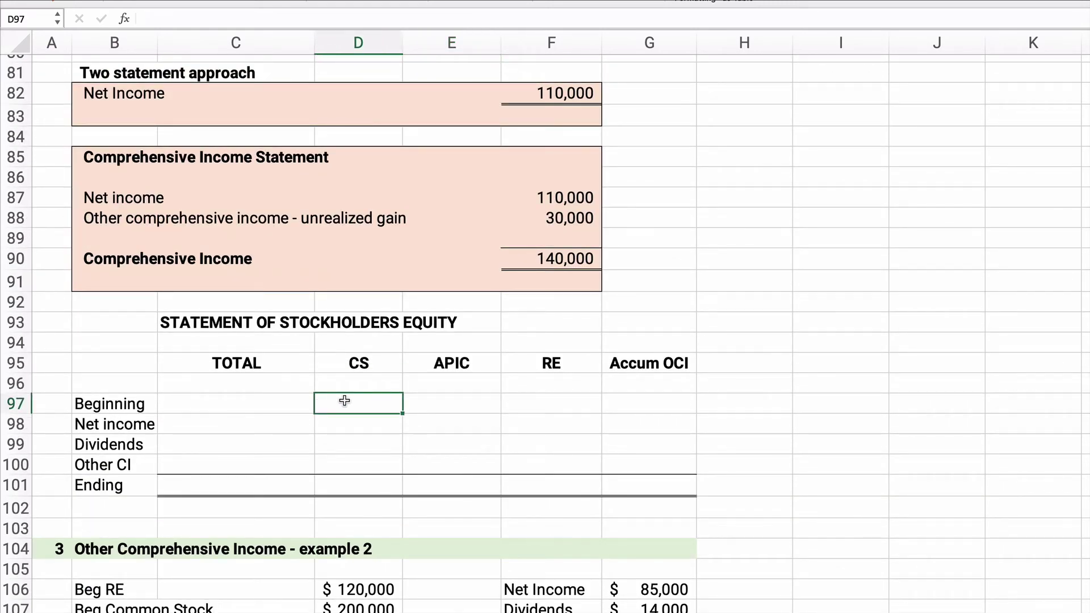
{"action": "type", "text": "30000"}
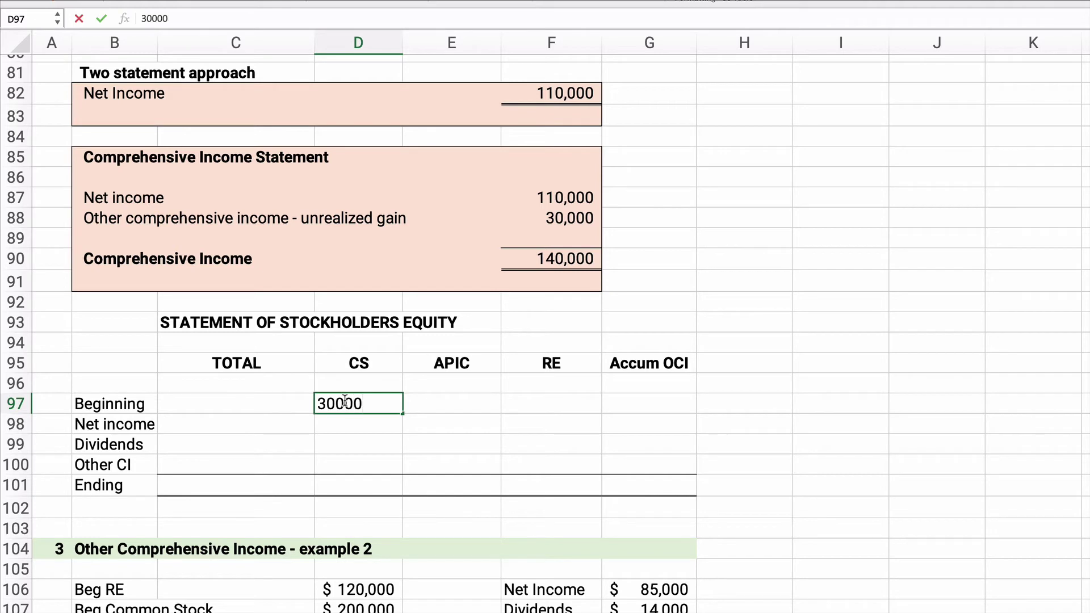
{"action": "type", "text": "0"}
{"action": "key", "text": "Tab"}
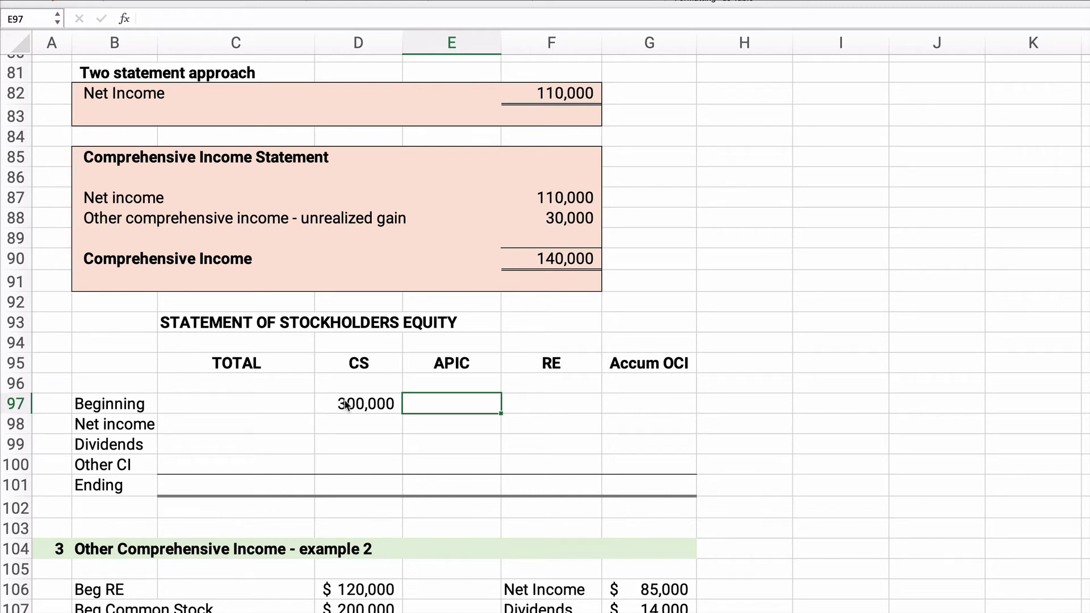
{"action": "type", "text": "70000"}
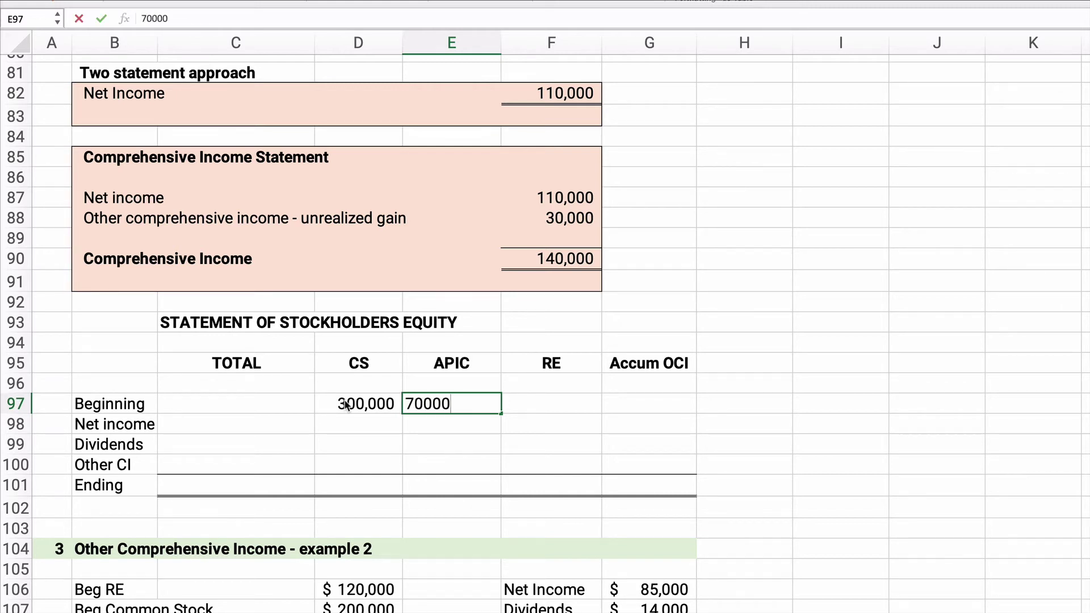
{"action": "key", "text": "Tab"}
{"action": "type", "text": "50000"}
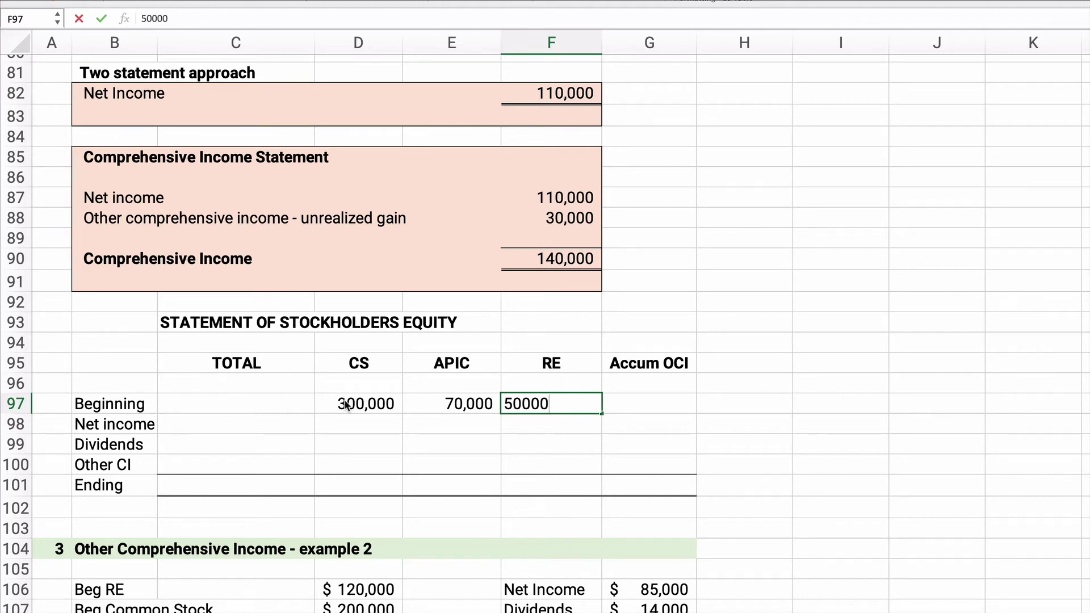
{"action": "key", "text": "Tab"}
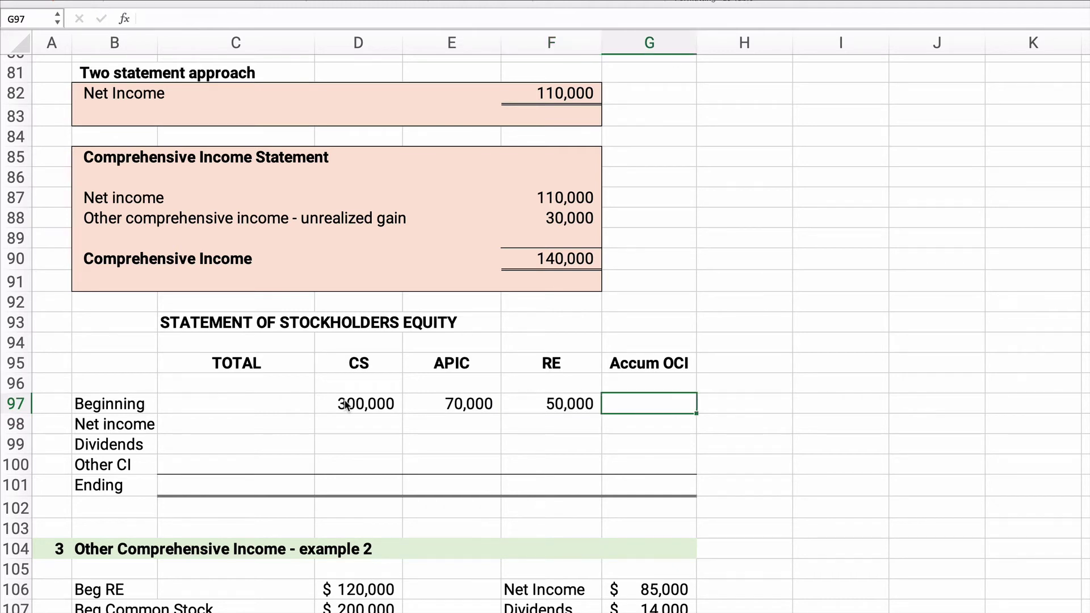
{"action": "type", "text": "60000"}
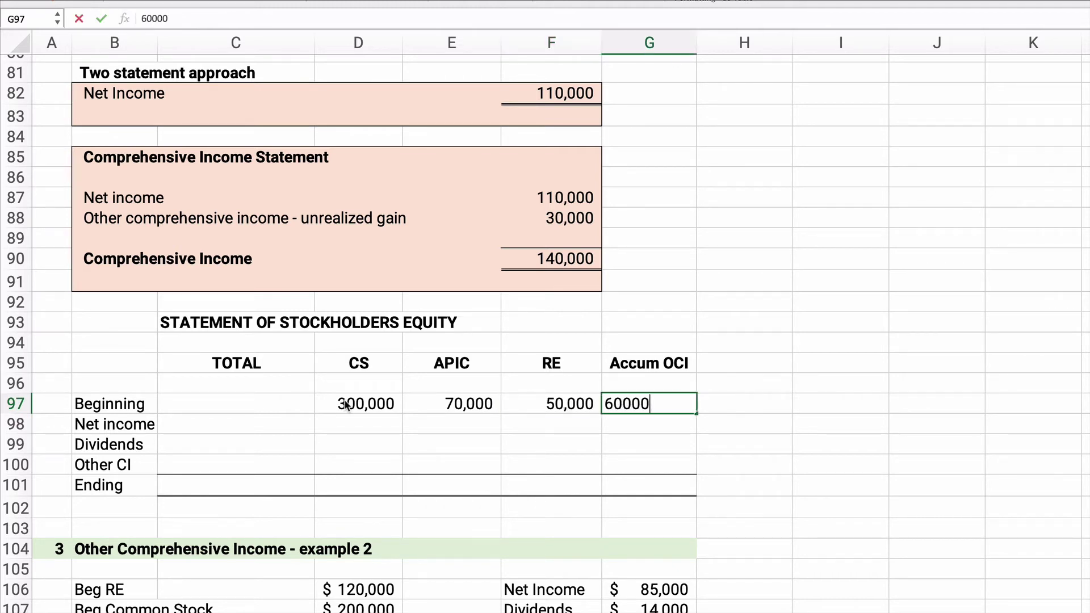
{"action": "key", "text": "Tab"}
Step: Calculate the Beginning row's total in C97 with the formula =SUM(D97:G97)
{"action": "key", "text": "Left"}
{"action": "key", "text": "Left"}
{"action": "key", "text": "Left"}
{"action": "key", "text": "Left"}
{"action": "key", "text": "Left"}
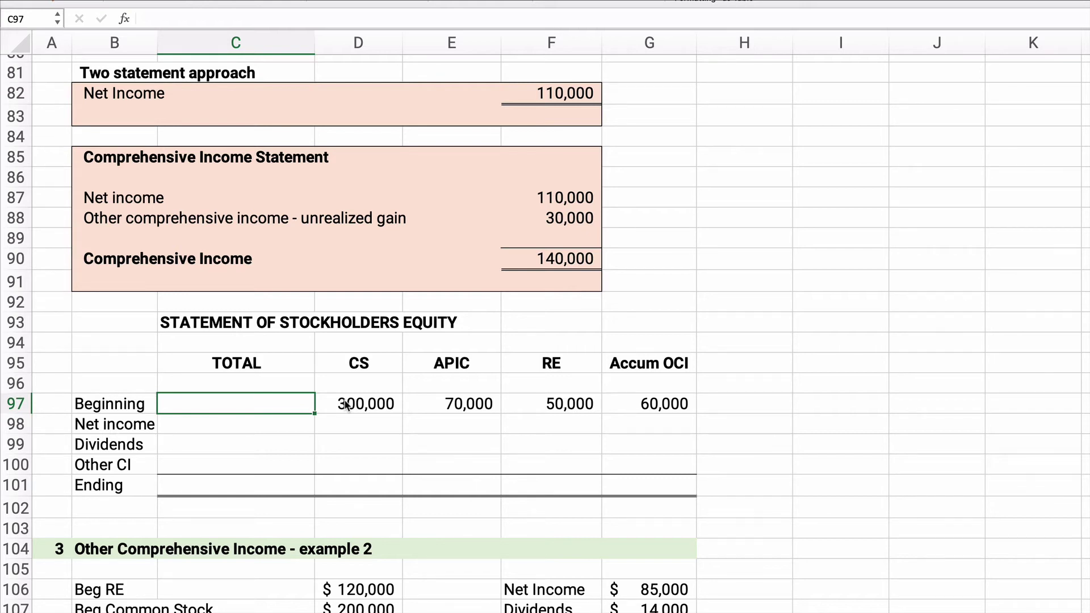
{"action": "type", "text": "=sum("}
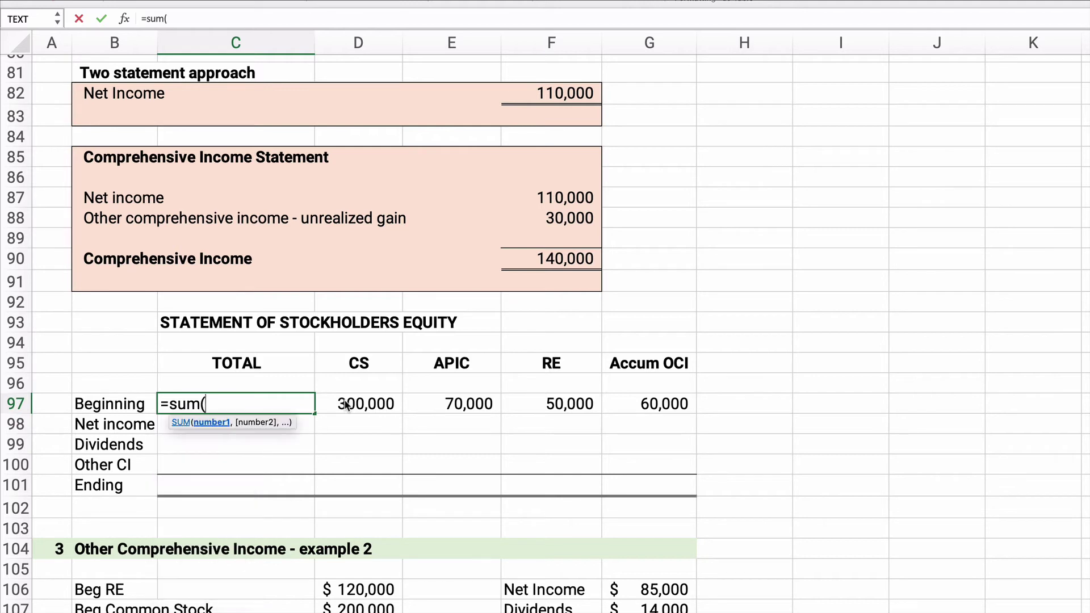
{"action": "left_click_drag", "start_coordinate": [346, 404], "coordinate": [635, 406]}
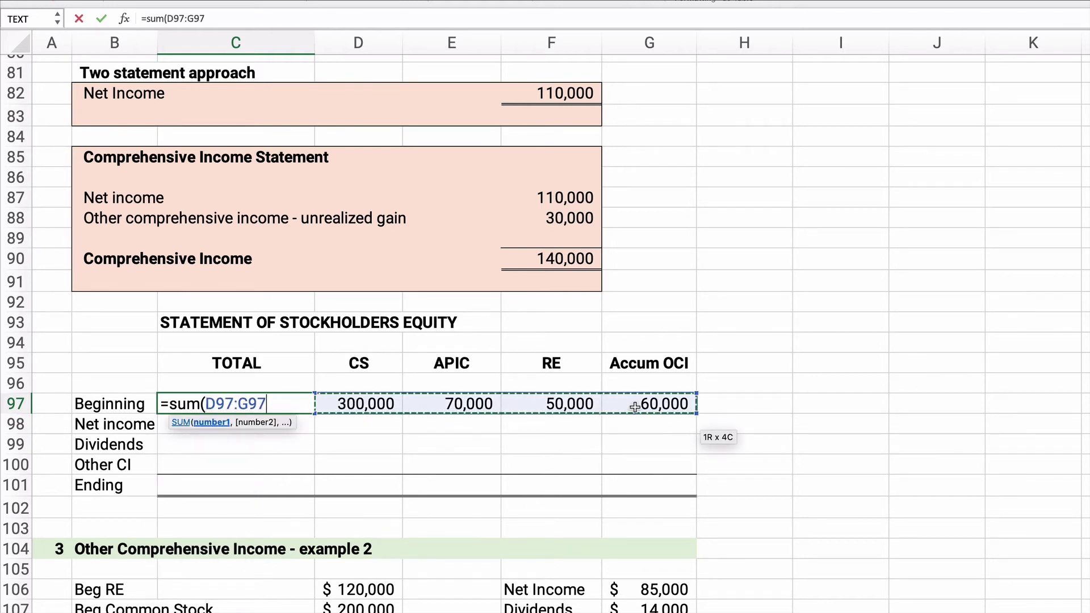
{"action": "type", "text": ")"}
{"action": "key", "text": "Return"}
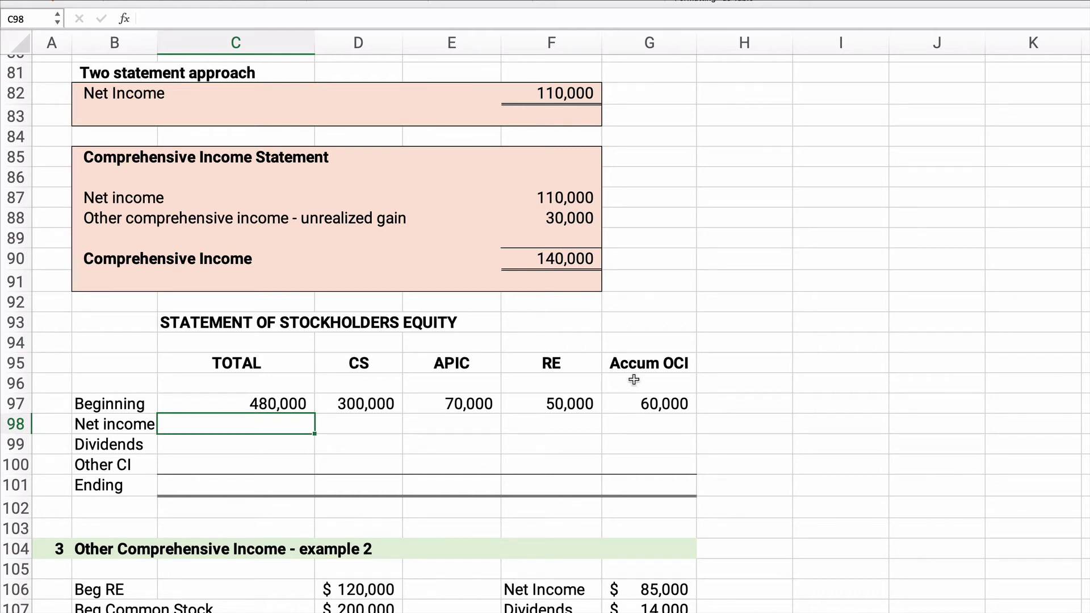
Step: Enter net income of 110000 under retained earnings in F98 and fill the C97 total formula down through C100
{"action": "scroll", "coordinate": [618, 220], "scroll_direction": "up", "scroll_amount": 3}
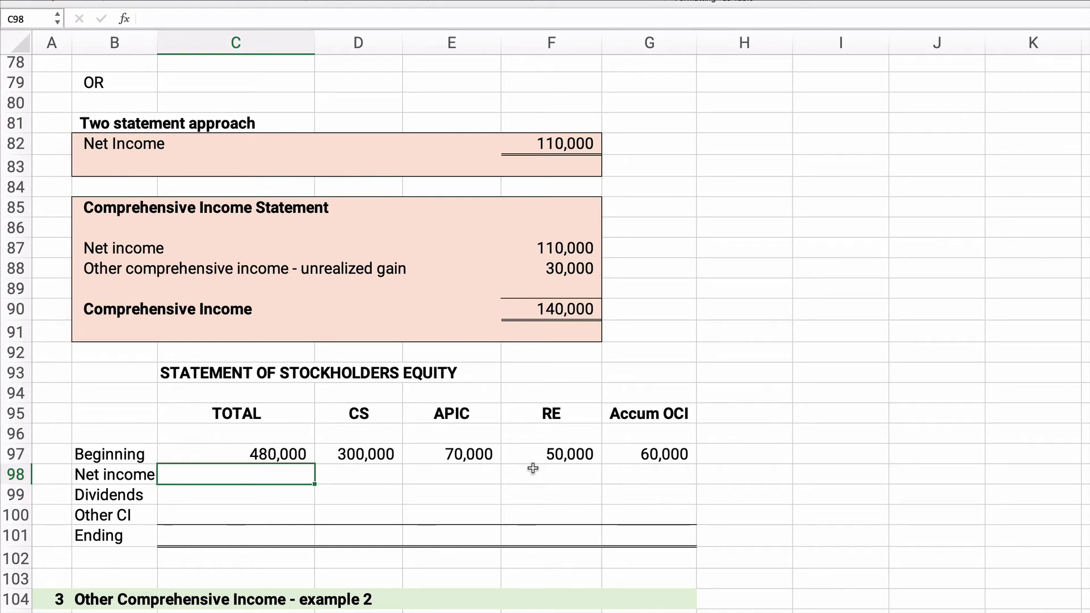
{"action": "left_click", "coordinate": [554, 476]}
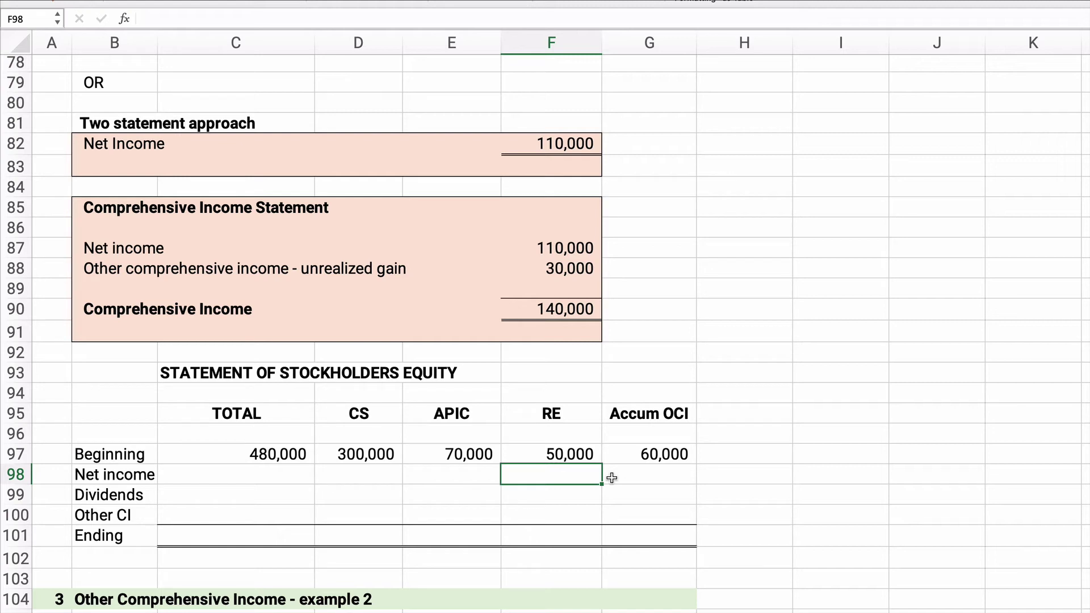
{"action": "type", "text": "110000"}
{"action": "key", "text": "Return"}
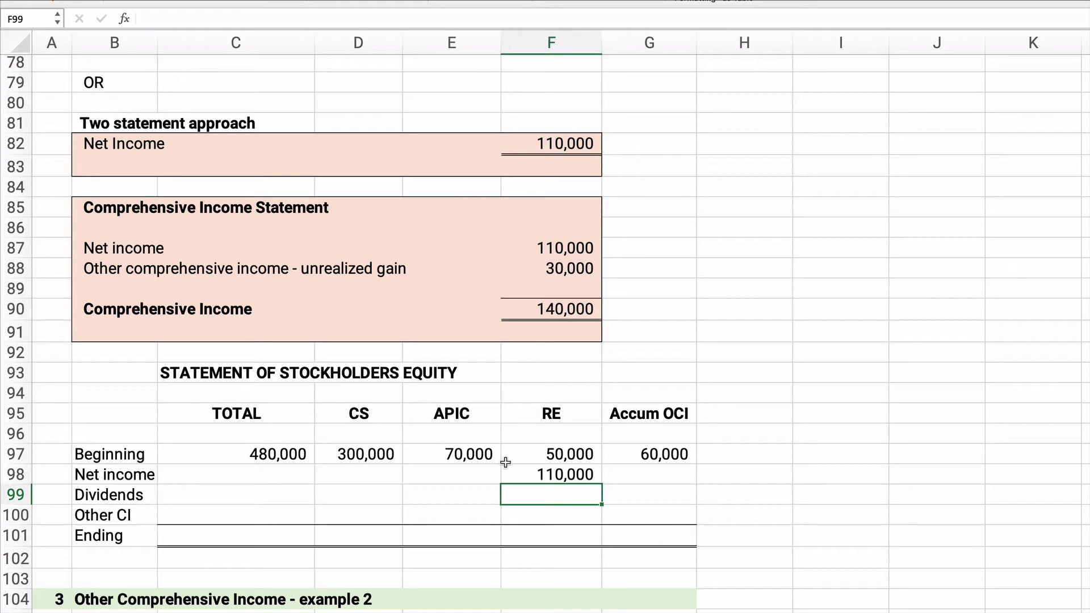
{"action": "left_click", "coordinate": [270, 455]}
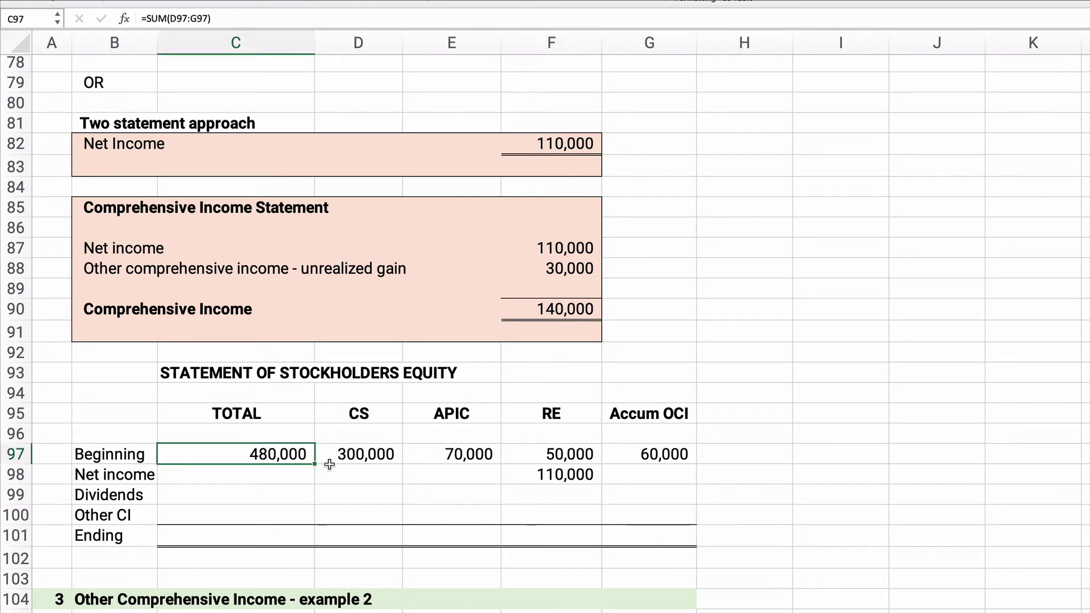
{"action": "left_click_drag", "start_coordinate": [315, 462], "coordinate": [308, 516]}
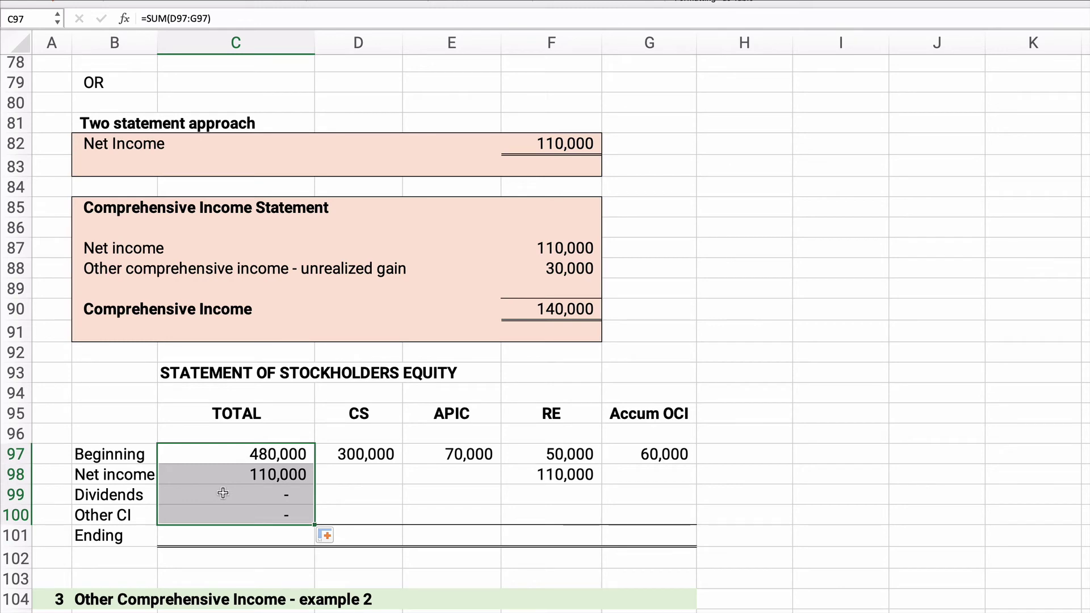
Step: Look up the dividends declared in the facts and enter -18000 under retained earnings in F99
{"action": "scroll", "coordinate": [372, 452], "scroll_direction": "up", "scroll_amount": 10}
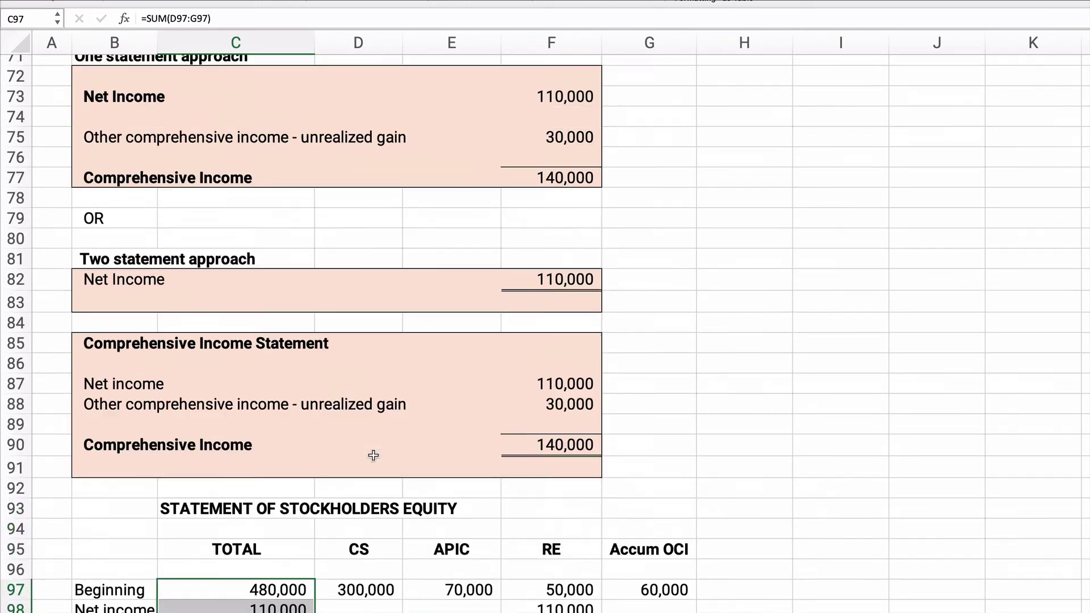
{"action": "scroll", "coordinate": [374, 454], "scroll_direction": "up", "scroll_amount": 2}
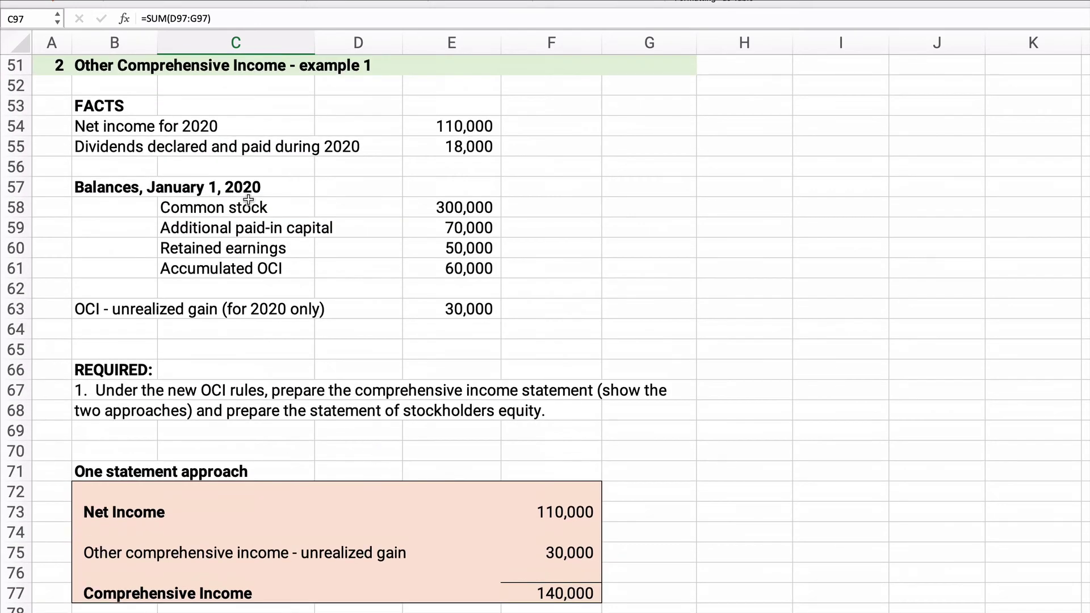
{"action": "scroll", "coordinate": [382, 470], "scroll_direction": "down", "scroll_amount": 11}
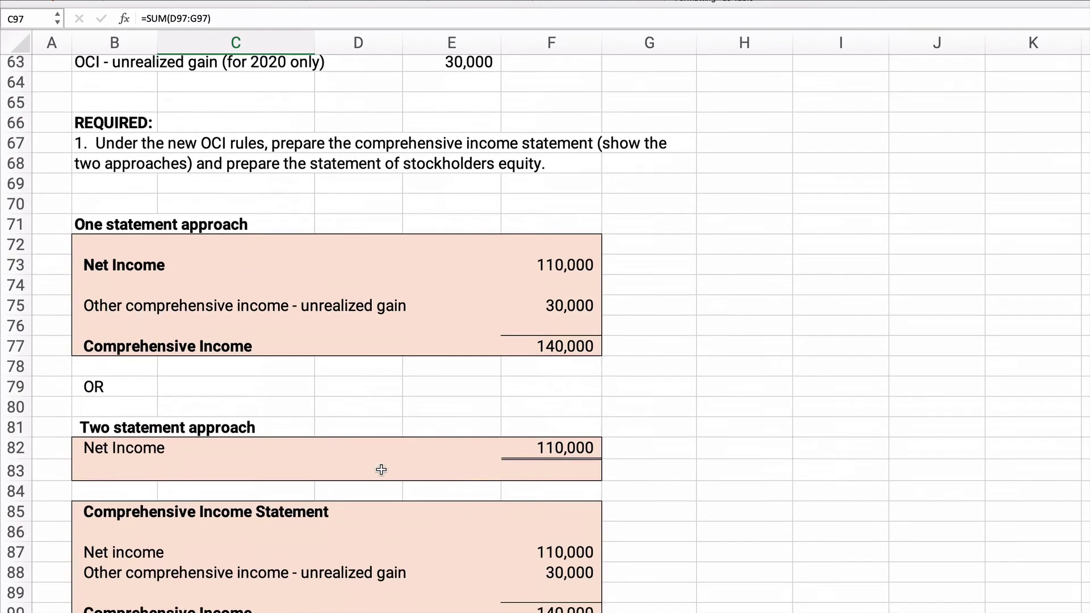
{"action": "scroll", "coordinate": [380, 471], "scroll_direction": "down", "scroll_amount": 2}
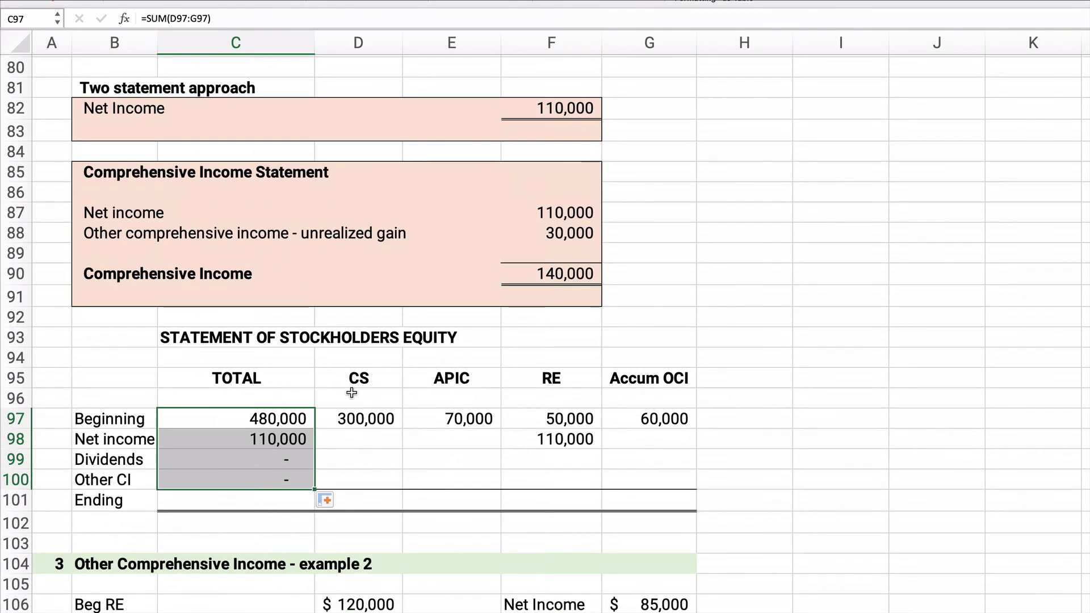
{"action": "scroll", "coordinate": [358, 394], "scroll_direction": "up", "scroll_amount": 1}
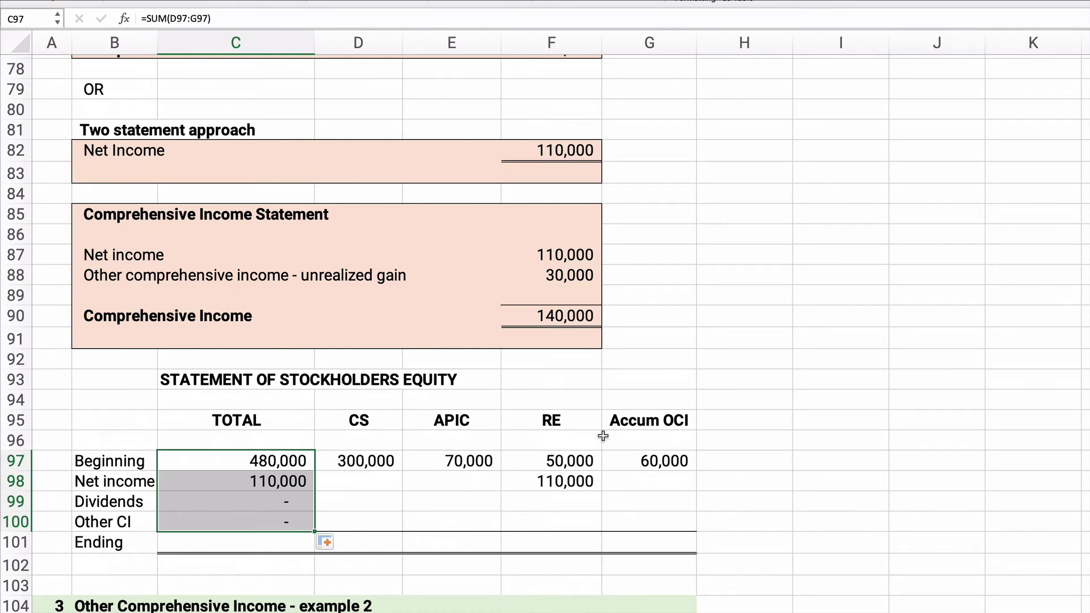
{"action": "left_click", "coordinate": [551, 506]}
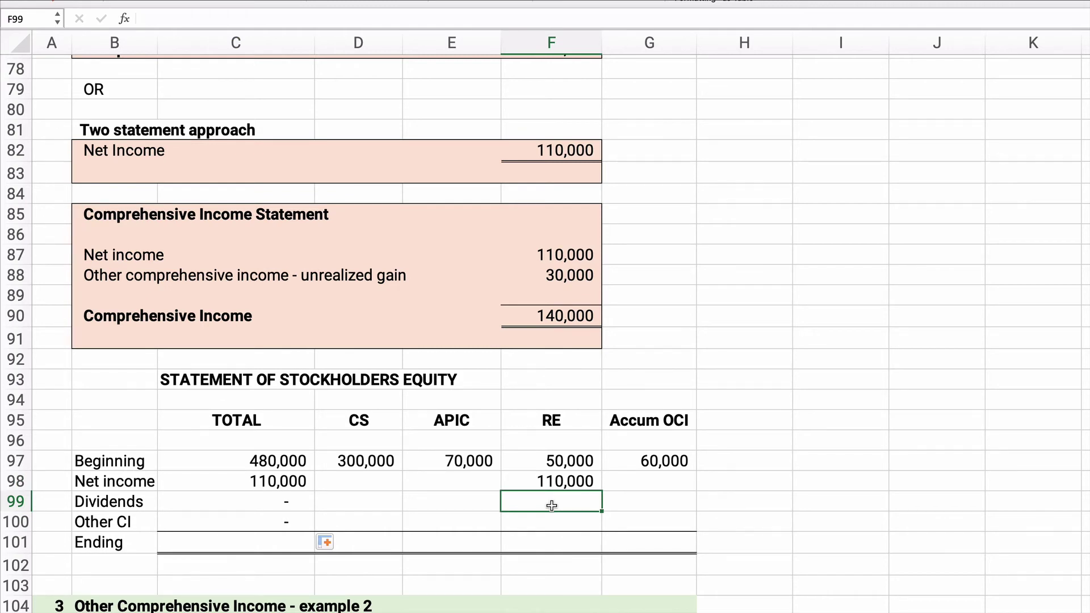
{"action": "type", "text": "-18000"}
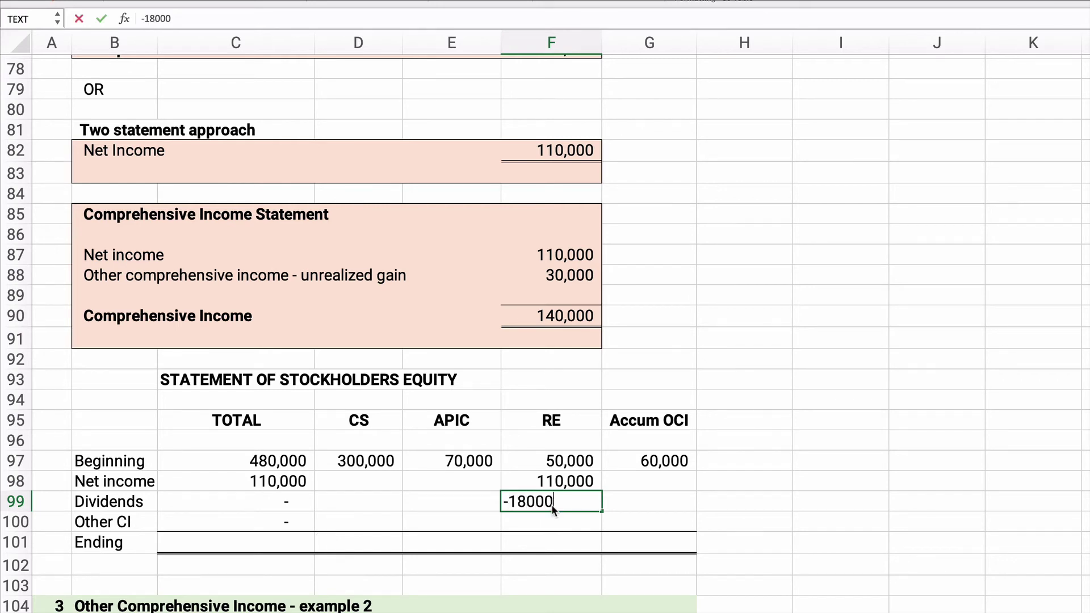
{"action": "key", "text": "Return"}
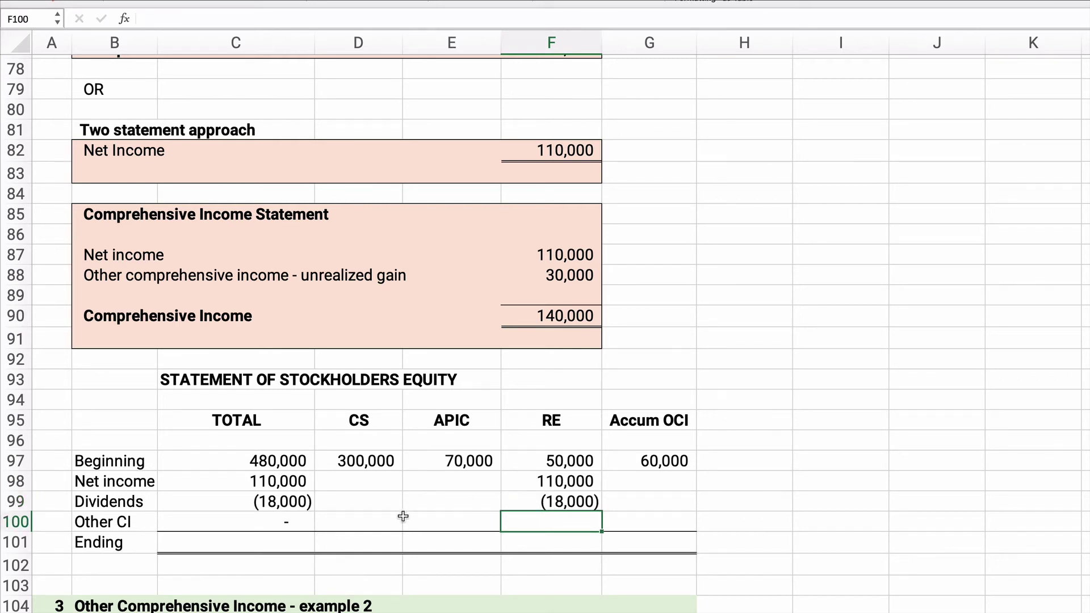
Step: Enter the 2020 unrealized gain of 30000 in the Other CI row under Accum OCI in G100
{"action": "left_click", "coordinate": [289, 528]}
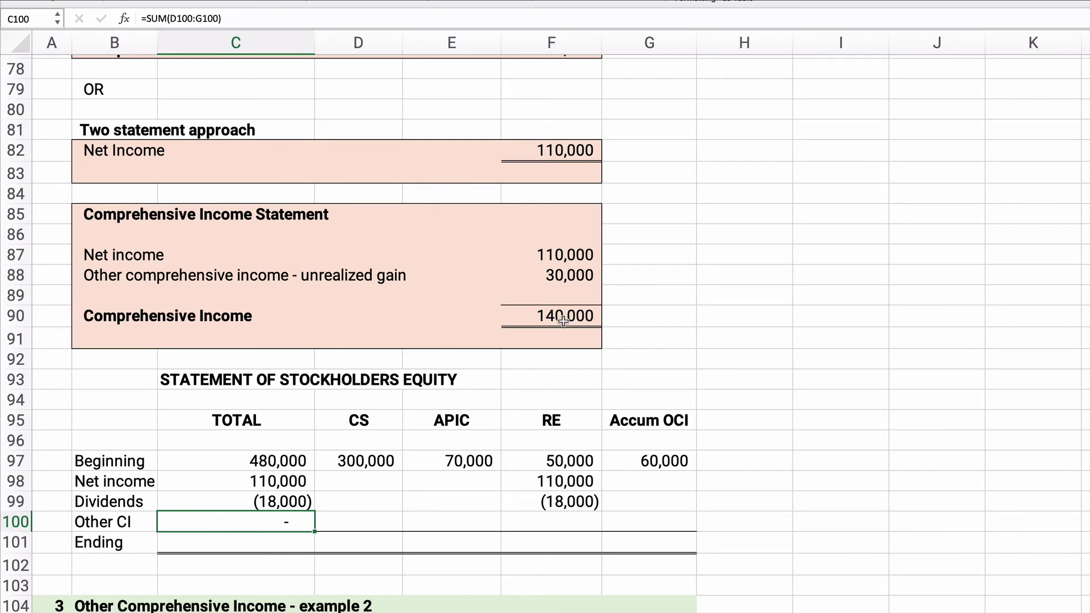
{"action": "left_click", "coordinate": [648, 524]}
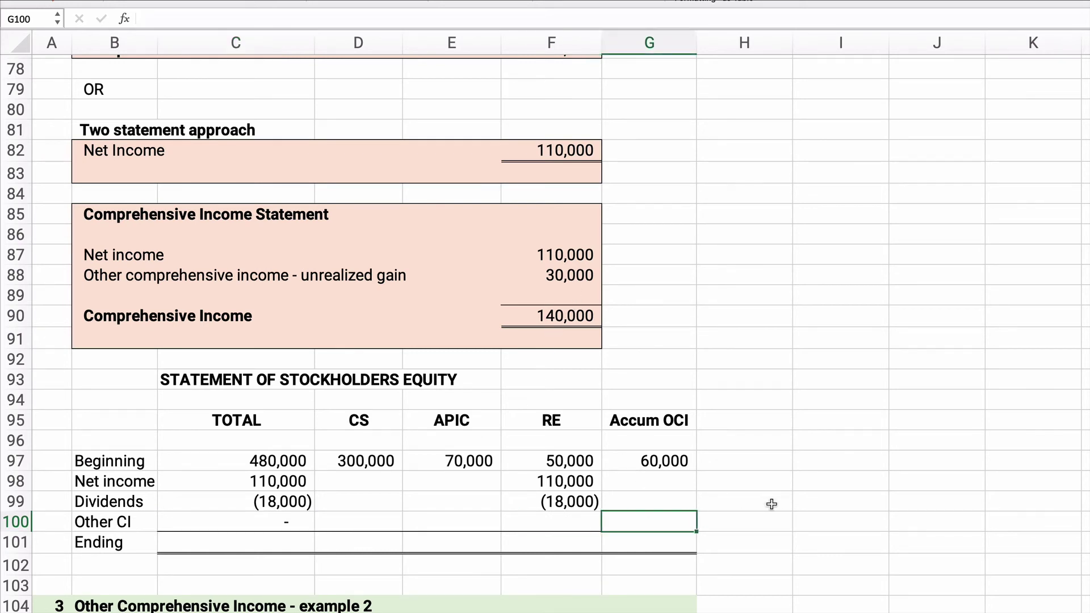
{"action": "type", "text": "30000"}
{"action": "key", "text": "Return"}
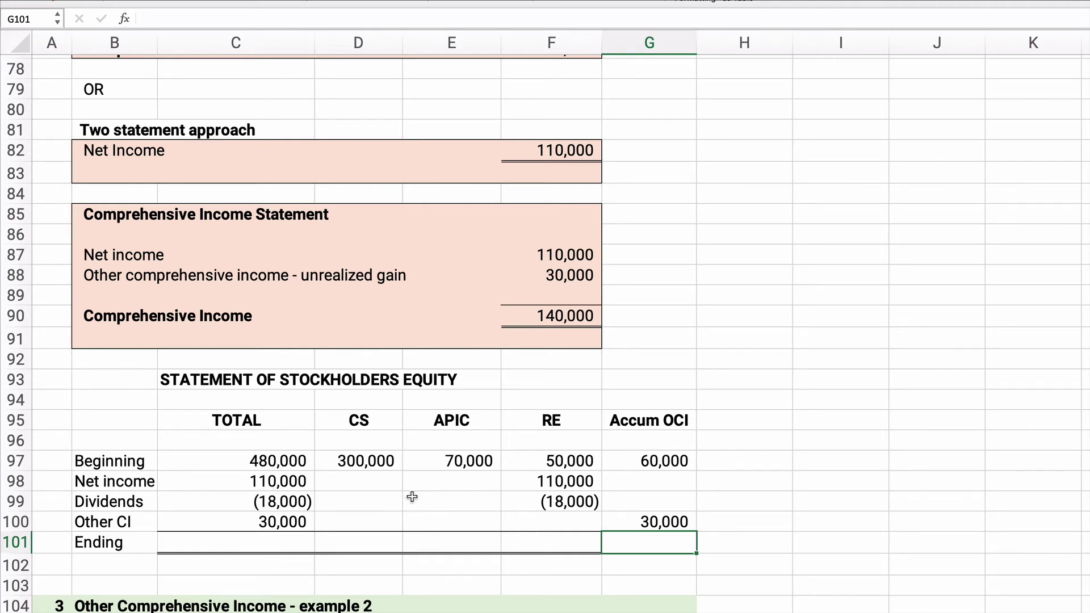
{"action": "left_click_drag", "start_coordinate": [265, 460], "coordinate": [263, 545]}
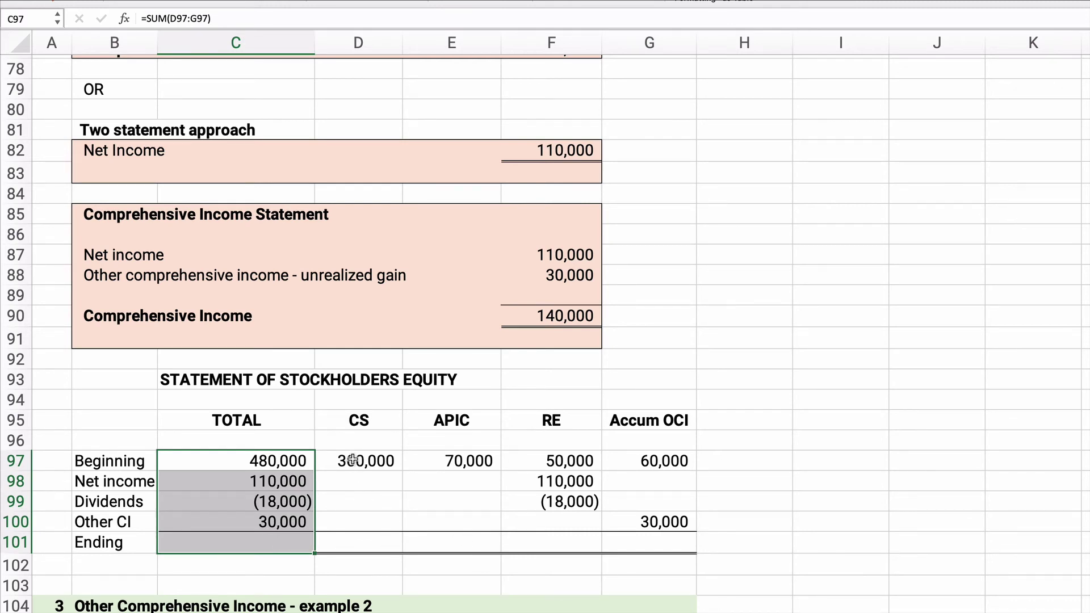
{"action": "left_click_drag", "start_coordinate": [352, 461], "coordinate": [348, 518]}
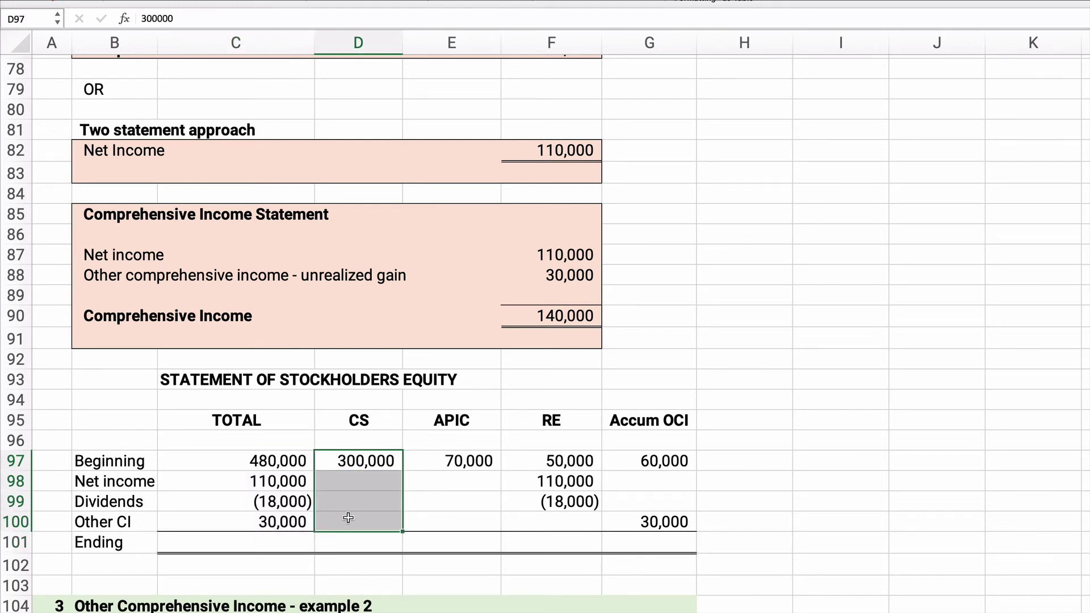
{"action": "key", "text": "ctrl+d"}
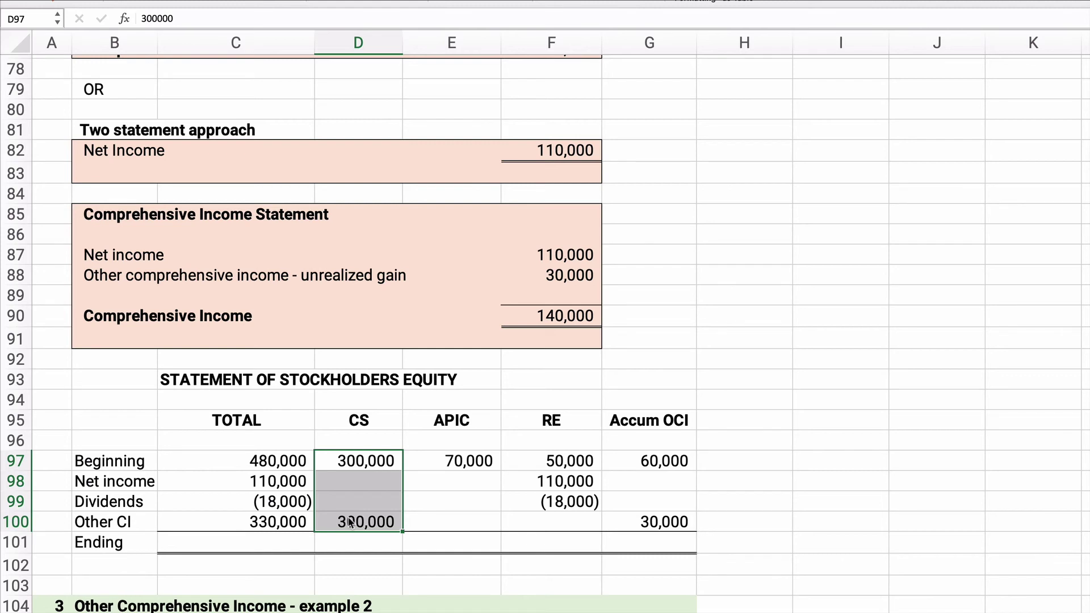
{"action": "key", "text": "ctrl+z"}
Step: Calculate the Ending common stock balance in D101 as =SUM(D97:D100) and fill the formula across through G101
{"action": "left_click_drag", "start_coordinate": [347, 461], "coordinate": [355, 538]}
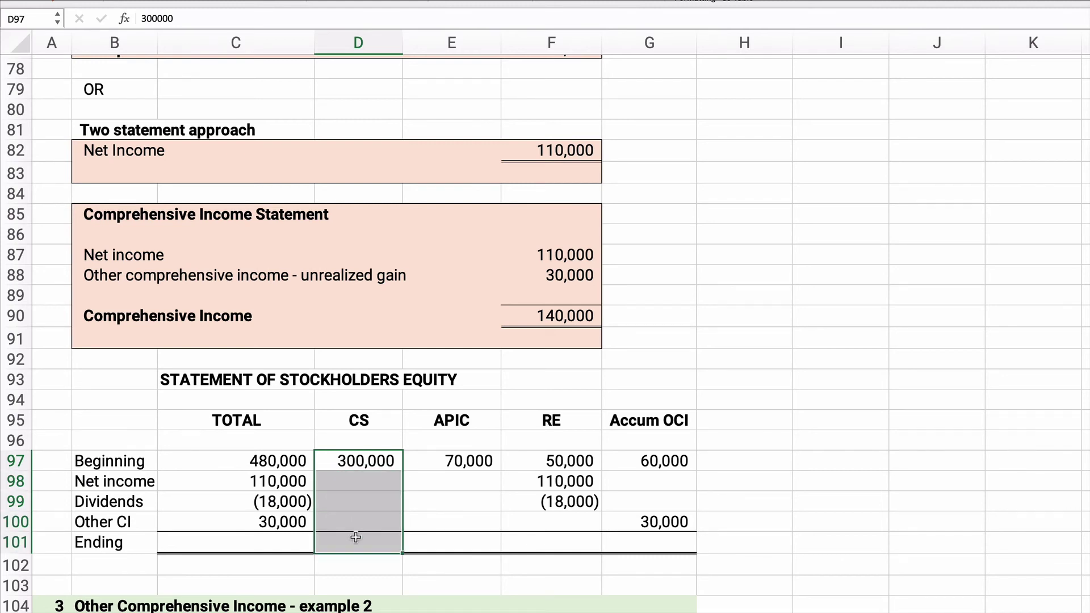
{"action": "key", "text": "super+shift+t"}
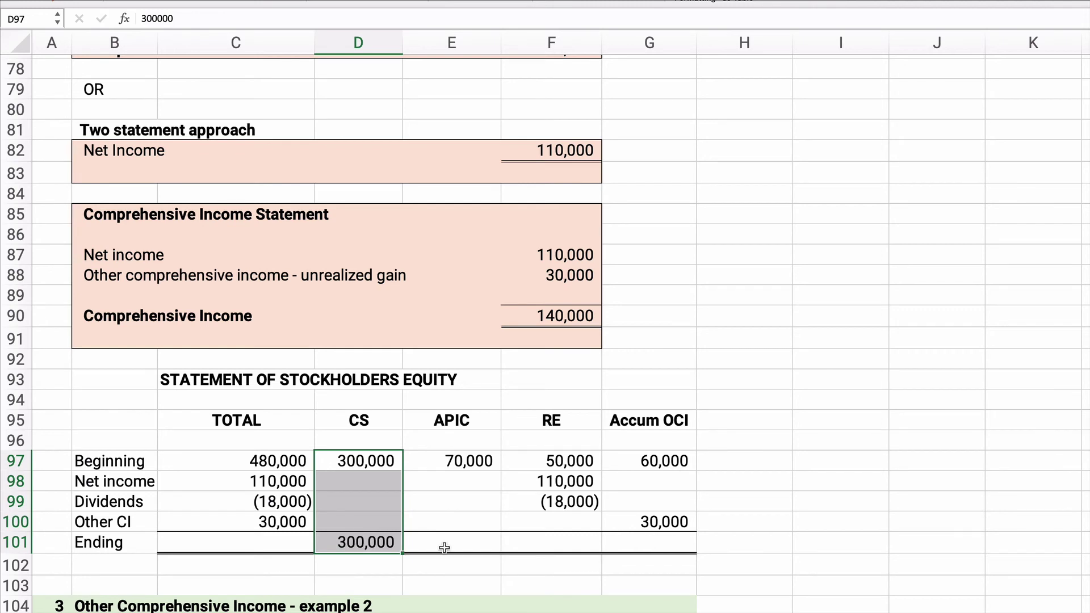
{"action": "left_click", "coordinate": [380, 544]}
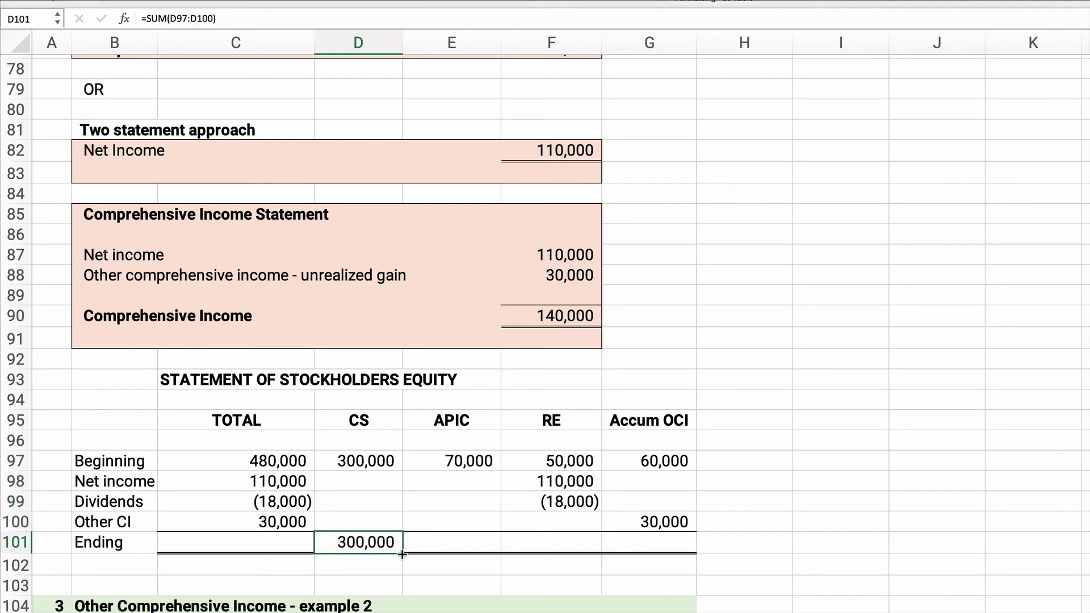
{"action": "left_click_drag", "start_coordinate": [401, 555], "coordinate": [688, 554]}
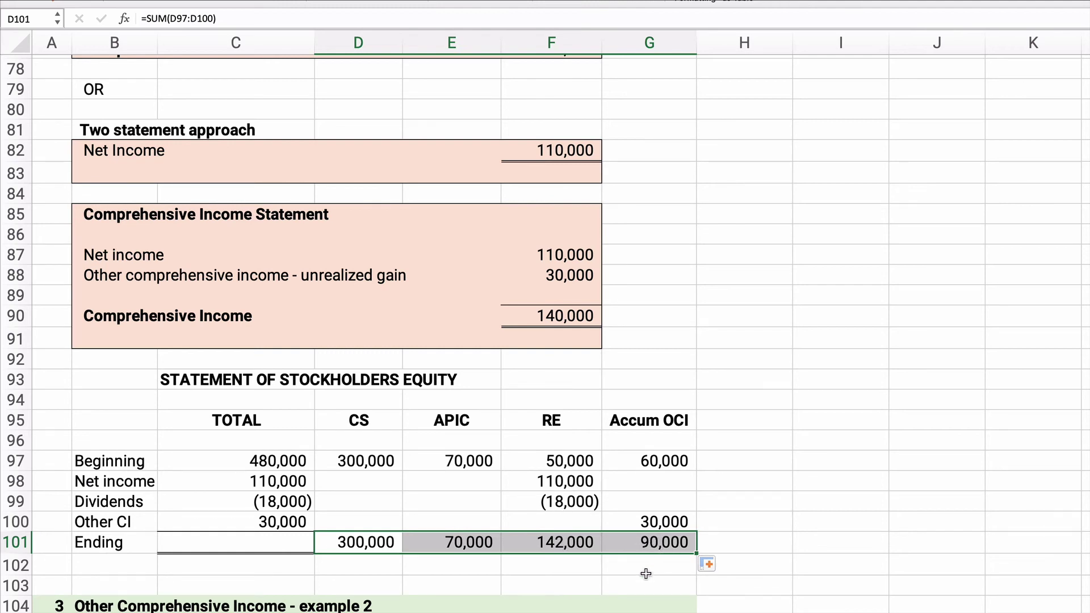
Step: Fill the row total formula from C100 down to C101 for the Ending total and check its SUM range
{"action": "left_click", "coordinate": [257, 544]}
{"action": "left_click", "coordinate": [266, 523]}
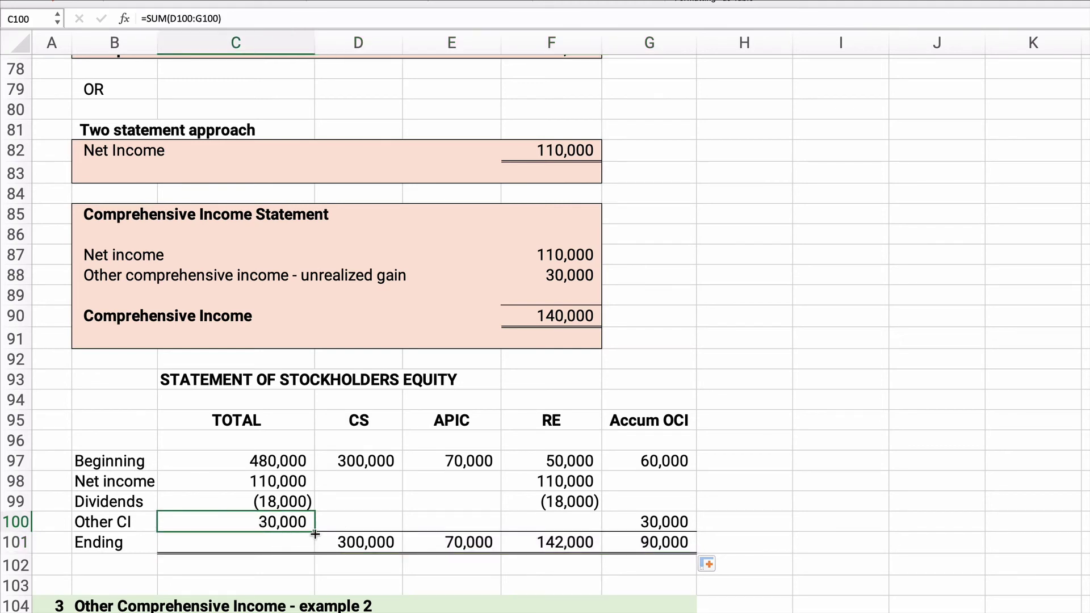
{"action": "left_click_drag", "start_coordinate": [314, 532], "coordinate": [314, 552]}
{"action": "left_click", "coordinate": [290, 566]}
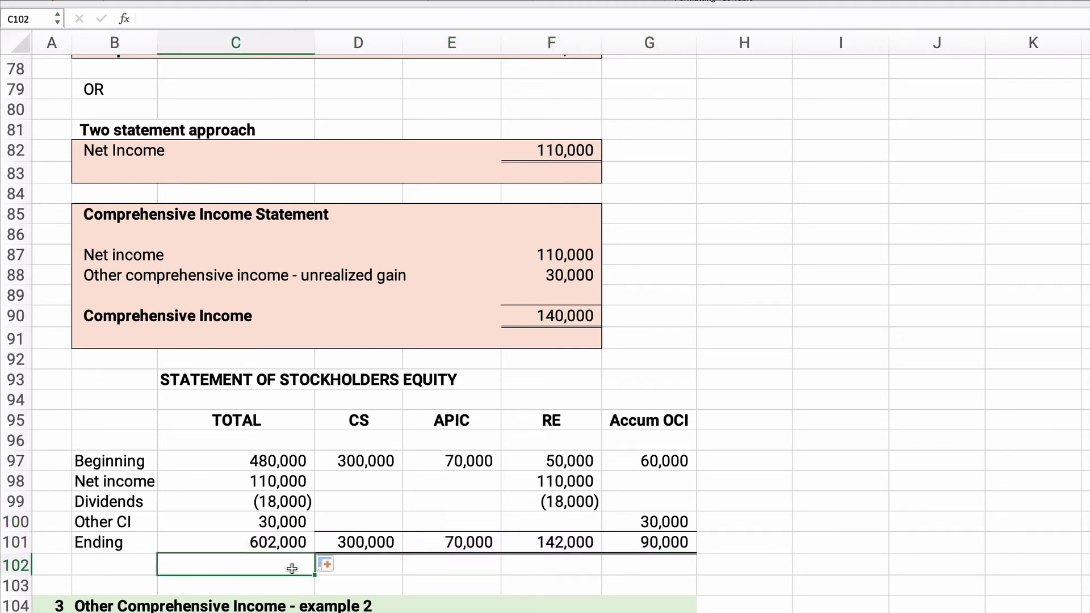
{"action": "left_click", "coordinate": [243, 536]}
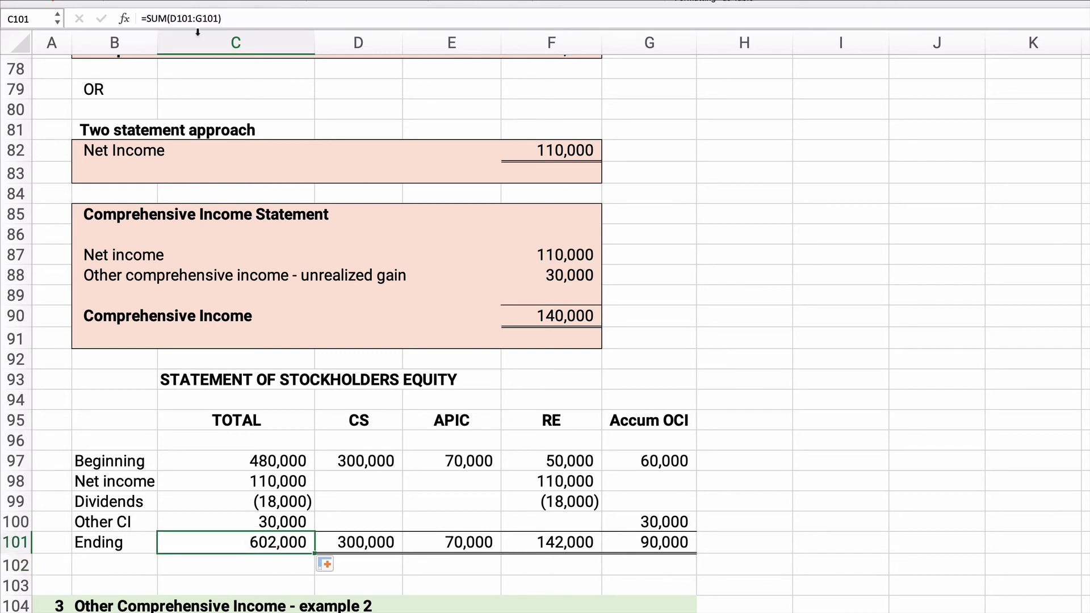
{"action": "left_click", "coordinate": [875, 518]}
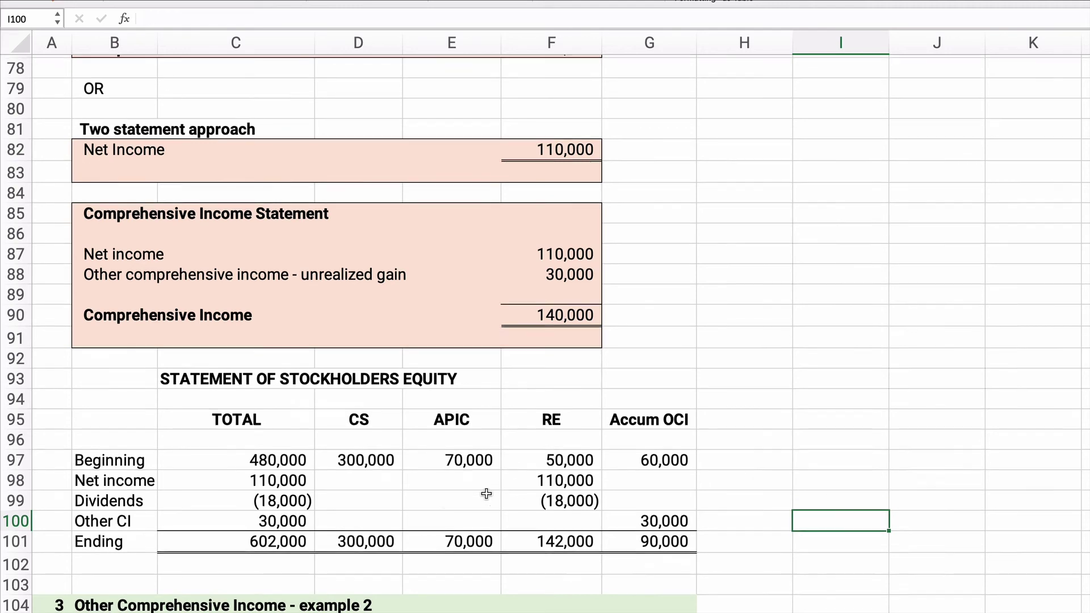
Step: Examine the beginning balances and the blank Stockholders Equity table of Other Comprehensive Income example 2
{"action": "scroll", "coordinate": [487, 493], "scroll_direction": "down", "scroll_amount": 5}
{"action": "scroll", "coordinate": [397, 498], "scroll_direction": "down", "scroll_amount": 5}
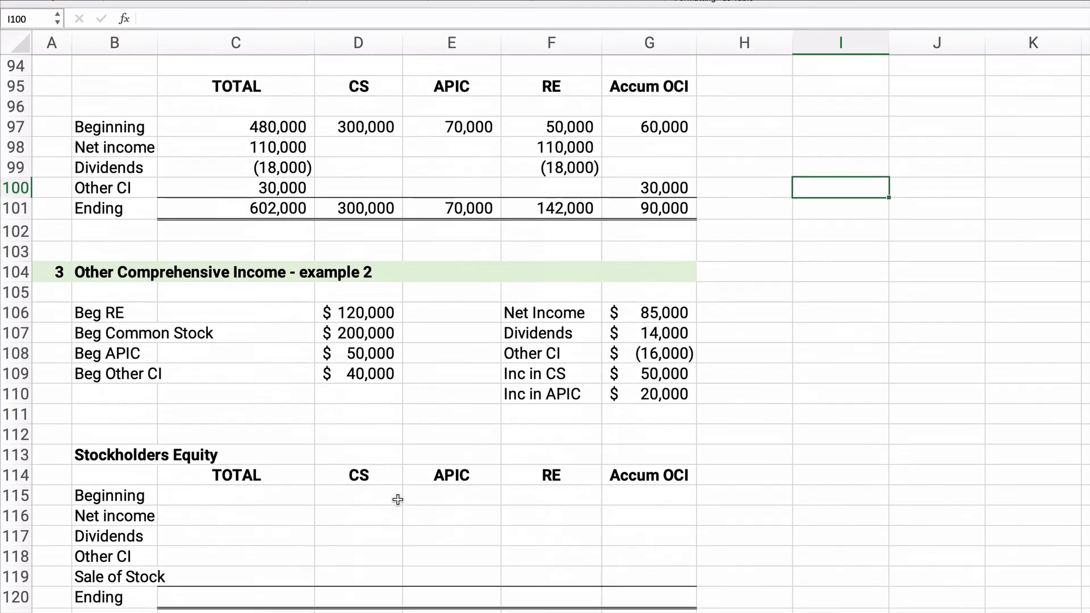
{"action": "scroll", "coordinate": [398, 500], "scroll_direction": "down", "scroll_amount": 2}
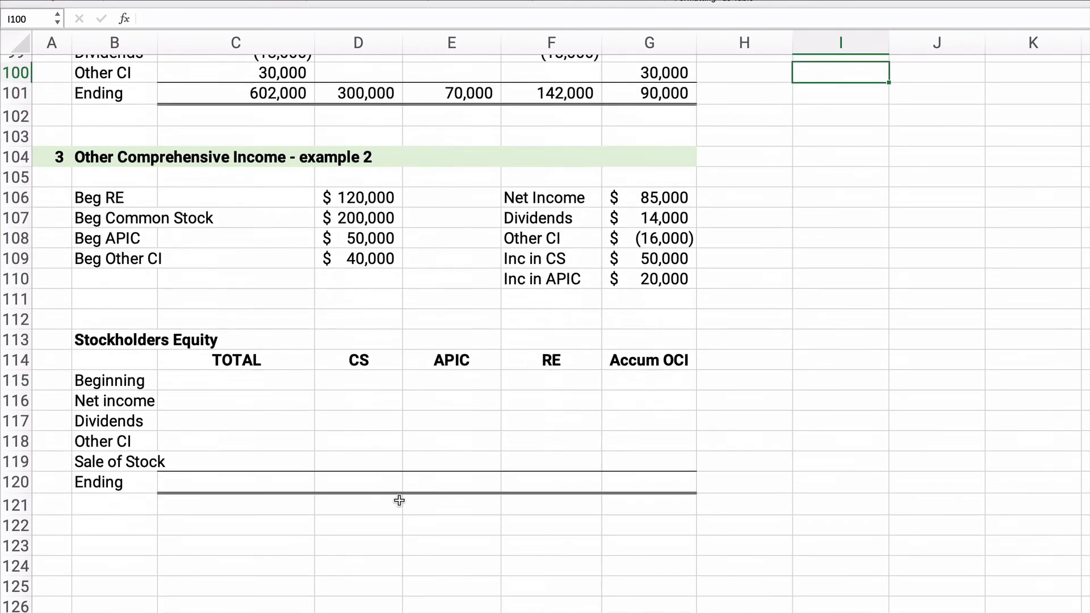
{"action": "left_click", "coordinate": [865, 423]}
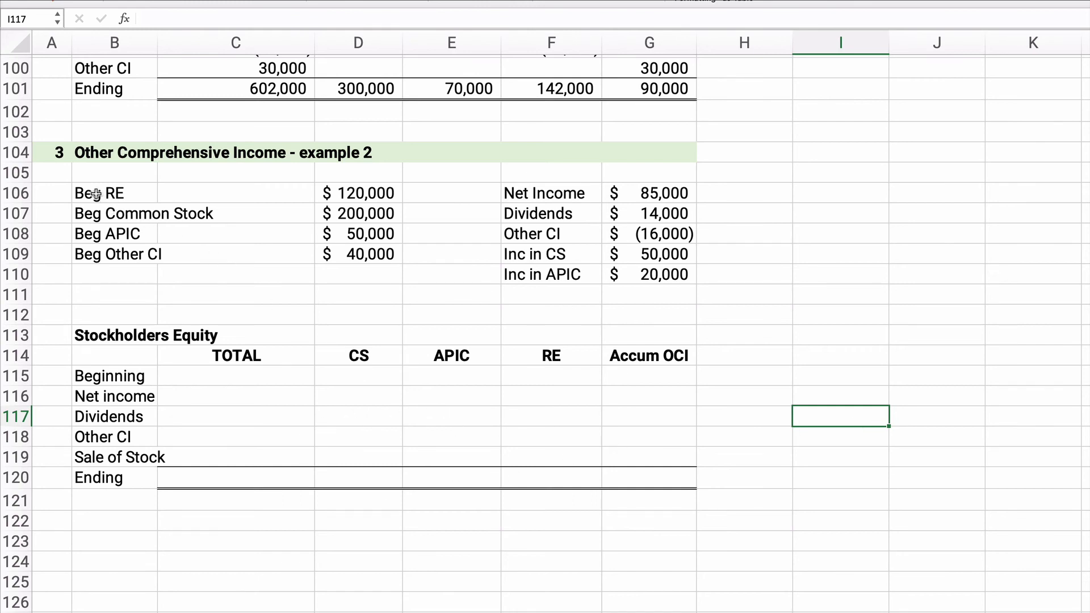
{"action": "left_click", "coordinate": [138, 196]}
{"action": "left_click_drag", "start_coordinate": [137, 196], "coordinate": [328, 250]}
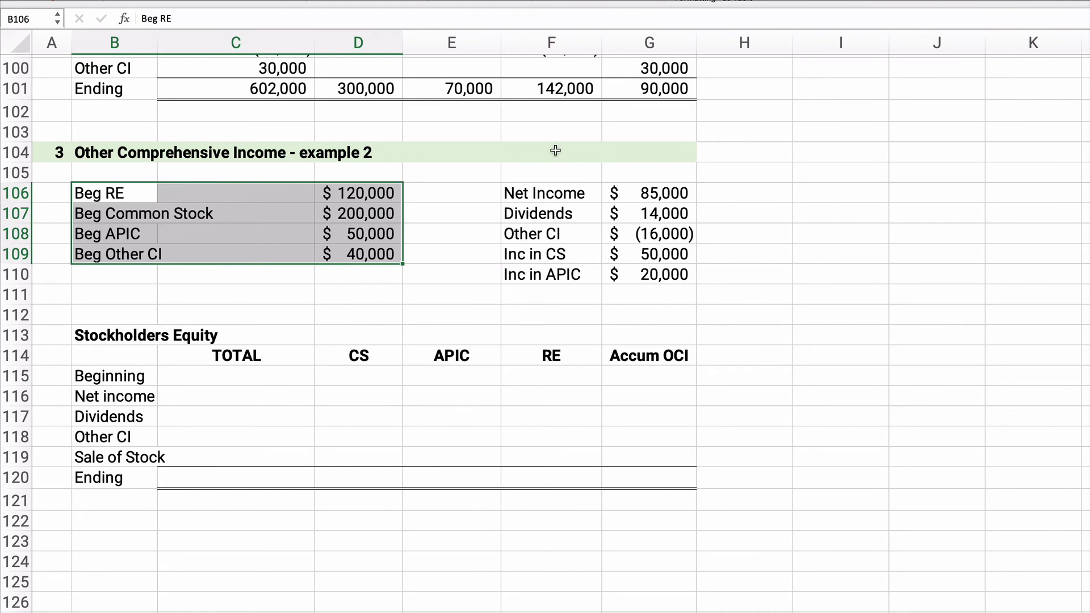
Step: Enter the Beginning balances in row 115 of example 2's equity table: CS 200000, APIC 50000, RE 120000 and Accum OCI 40000
{"action": "left_click_drag", "start_coordinate": [536, 196], "coordinate": [680, 282]}
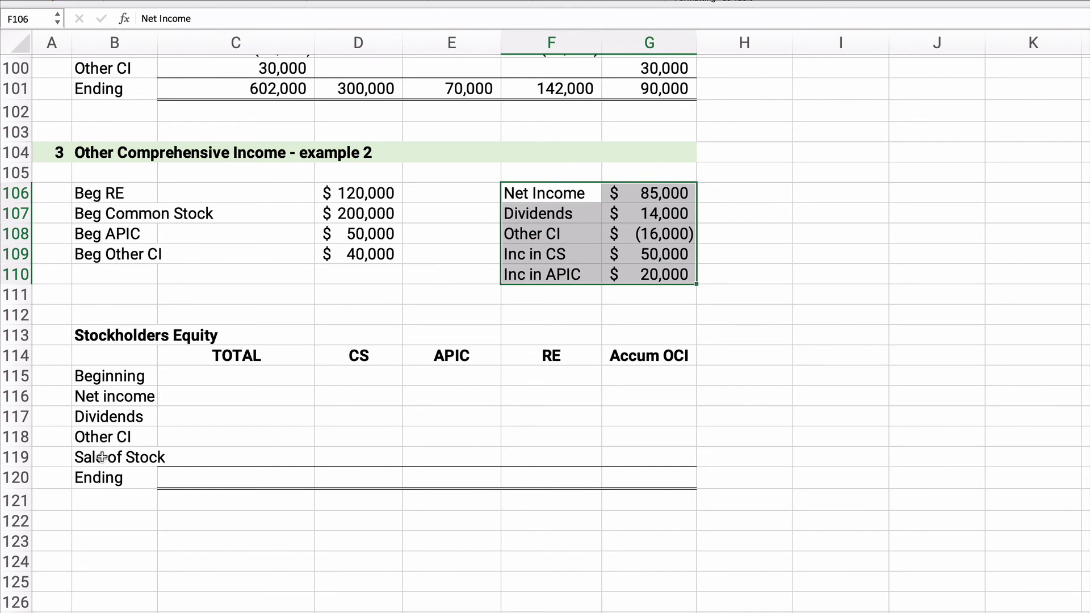
{"action": "left_click", "coordinate": [119, 457]}
{"action": "mouse_move", "coordinate": [141, 458]}
{"action": "left_mouse_down"}
{"action": "mouse_move", "coordinate": [176, 459]}
{"action": "mouse_move", "coordinate": [170, 466]}
{"action": "left_mouse_up"}
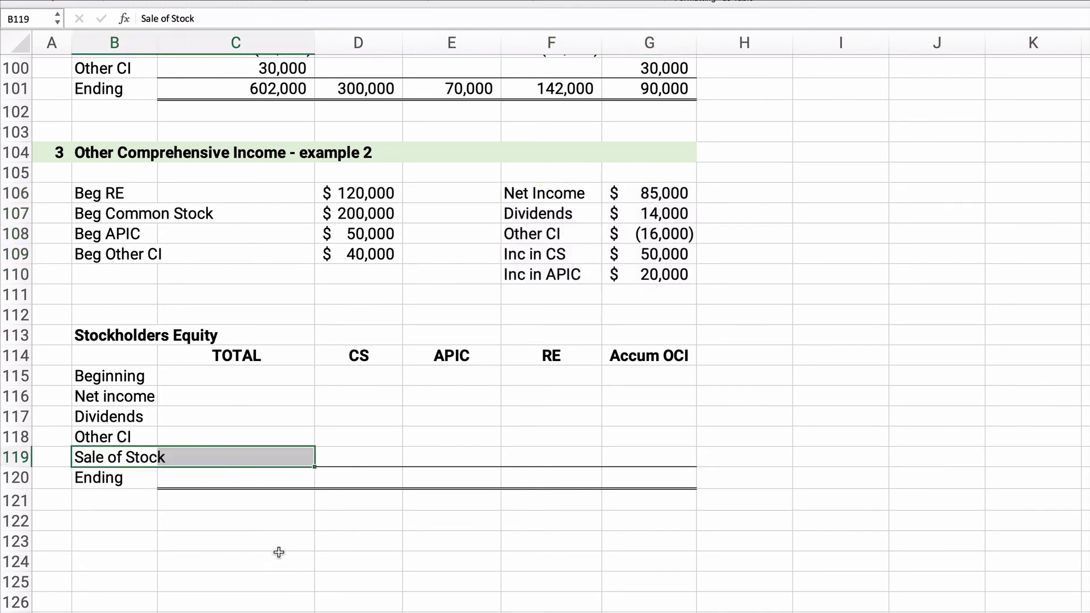
{"action": "left_click", "coordinate": [346, 379]}
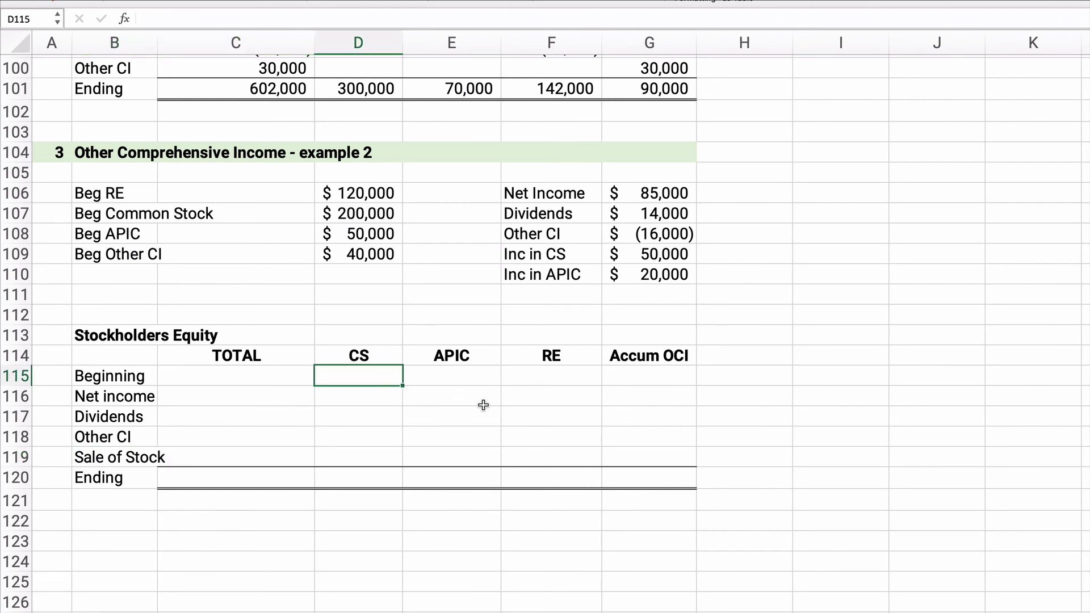
{"action": "type", "text": "200000"}
{"action": "key", "text": "Tab"}
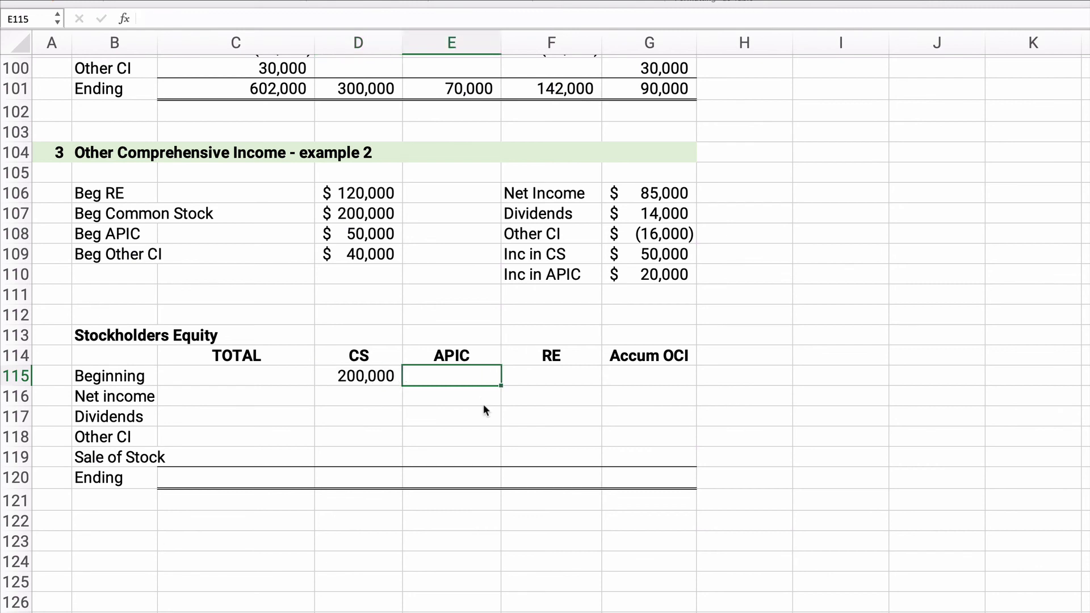
{"action": "type", "text": "50000"}
{"action": "key", "text": "Tab"}
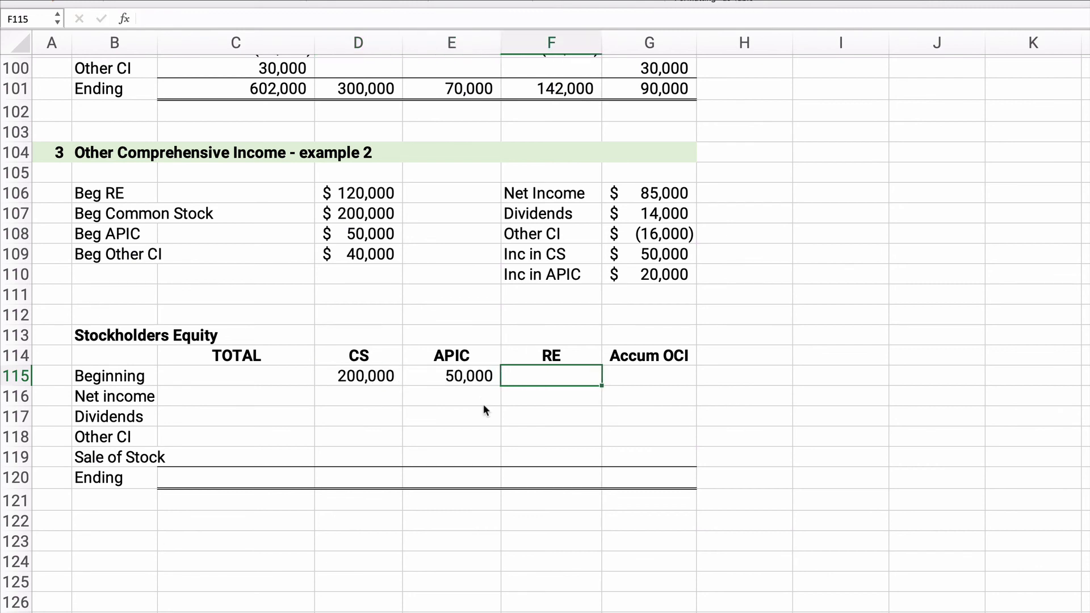
{"action": "type", "text": "120000"}
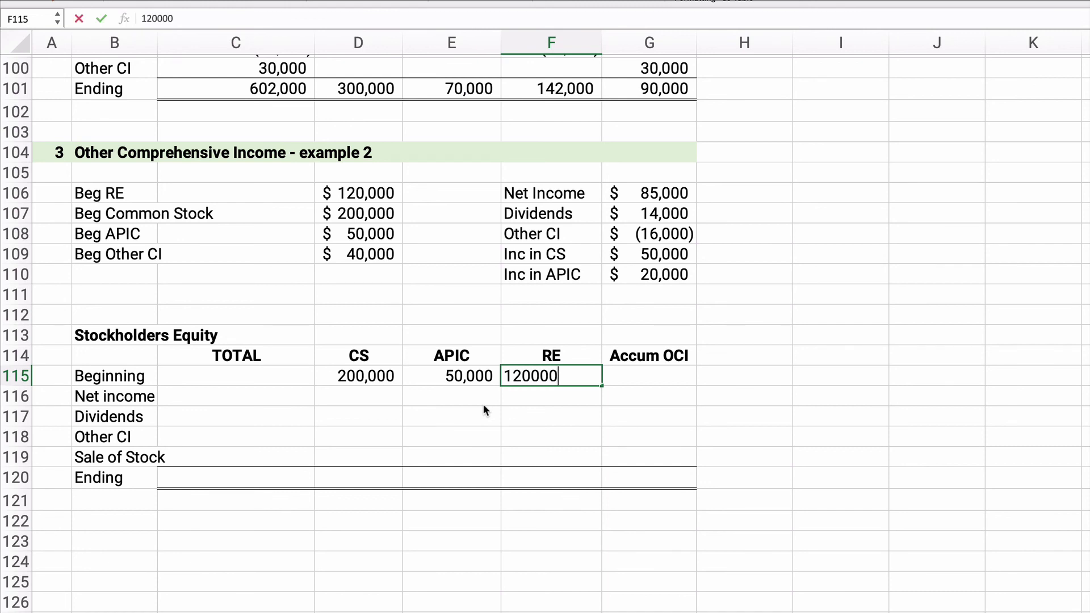
{"action": "key", "text": "Tab"}
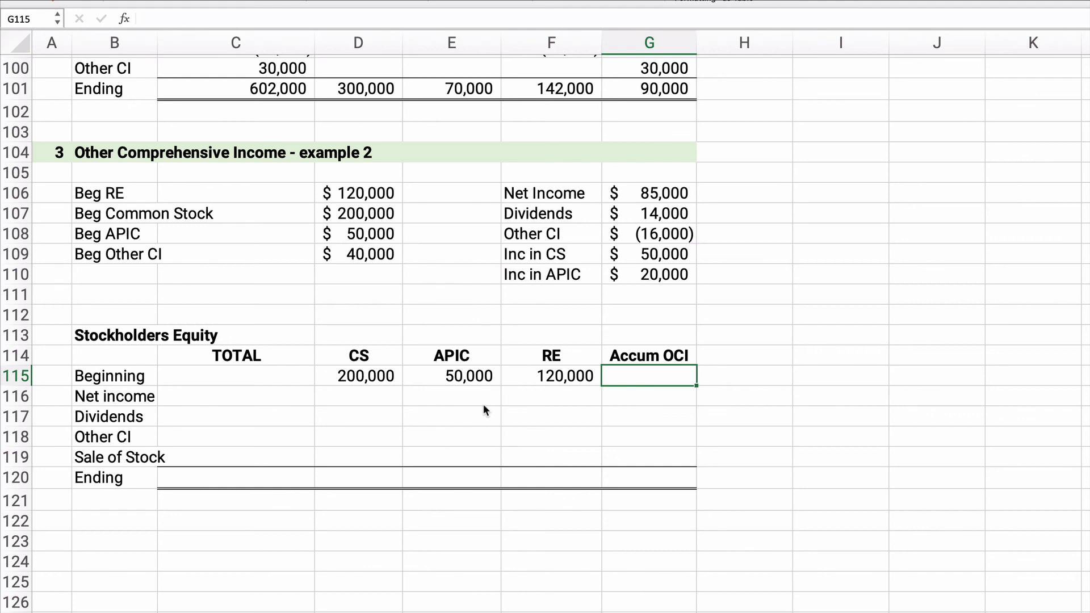
{"action": "type", "text": "40000"}
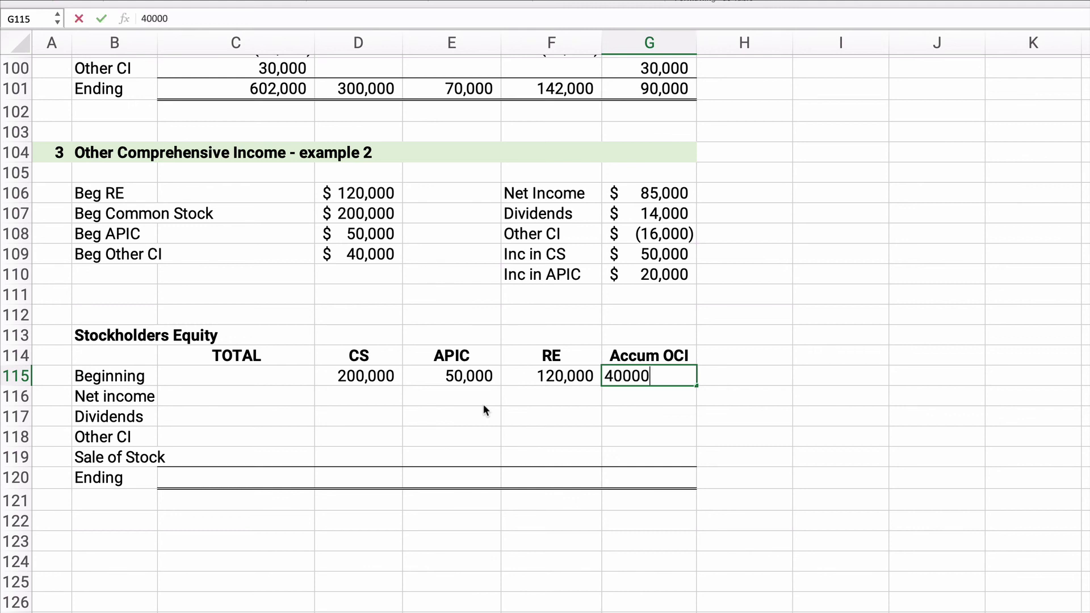
{"action": "key", "text": "Tab"}
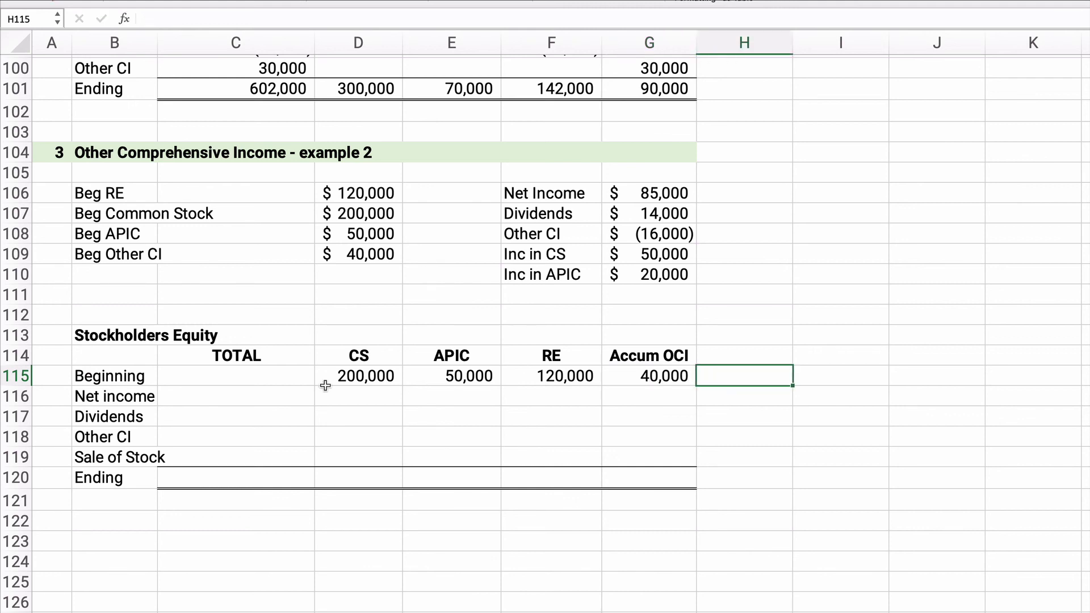
Step: Calculate the Beginning total in C115 as =SUM(D115:G115) and fill the formula down the TOTAL column through C120
{"action": "left_click", "coordinate": [253, 378]}
{"action": "type", "text": "=sum"}
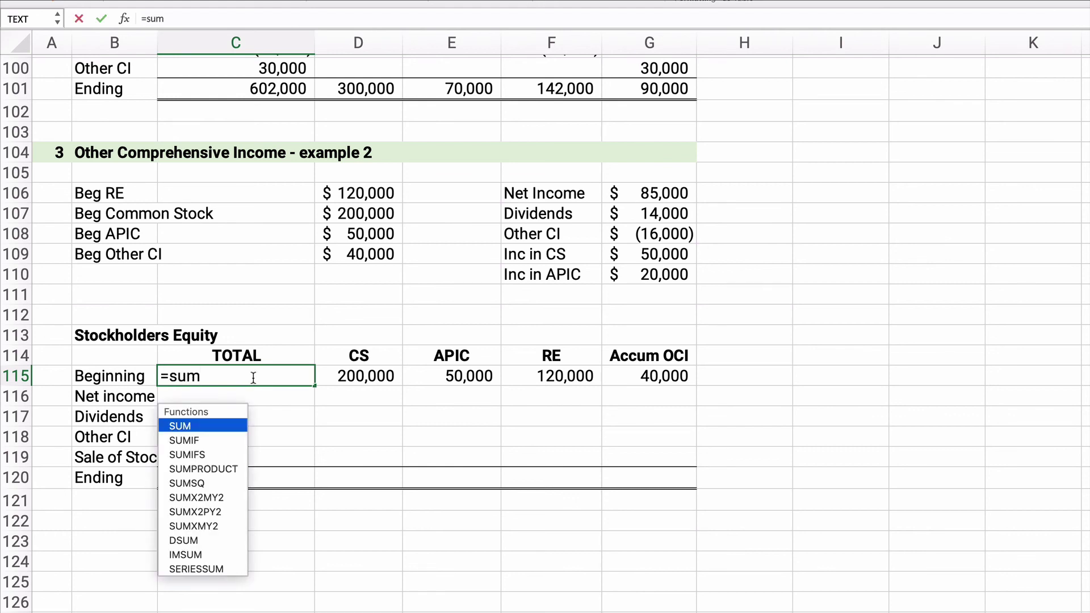
{"action": "key", "text": "Tab"}
{"action": "left_click_drag", "start_coordinate": [329, 377], "coordinate": [628, 384]}
{"action": "type", "text": ")"}
{"action": "key", "text": "Return"}
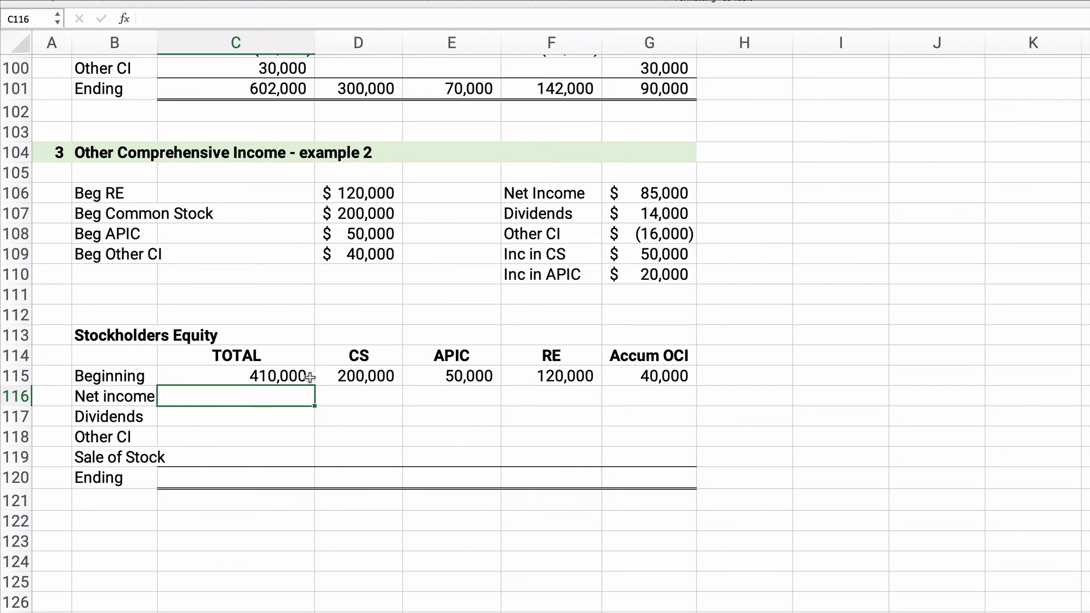
{"action": "left_click", "coordinate": [274, 377]}
{"action": "left_click_drag", "start_coordinate": [314, 386], "coordinate": [303, 480]}
{"action": "left_click", "coordinate": [274, 477]}
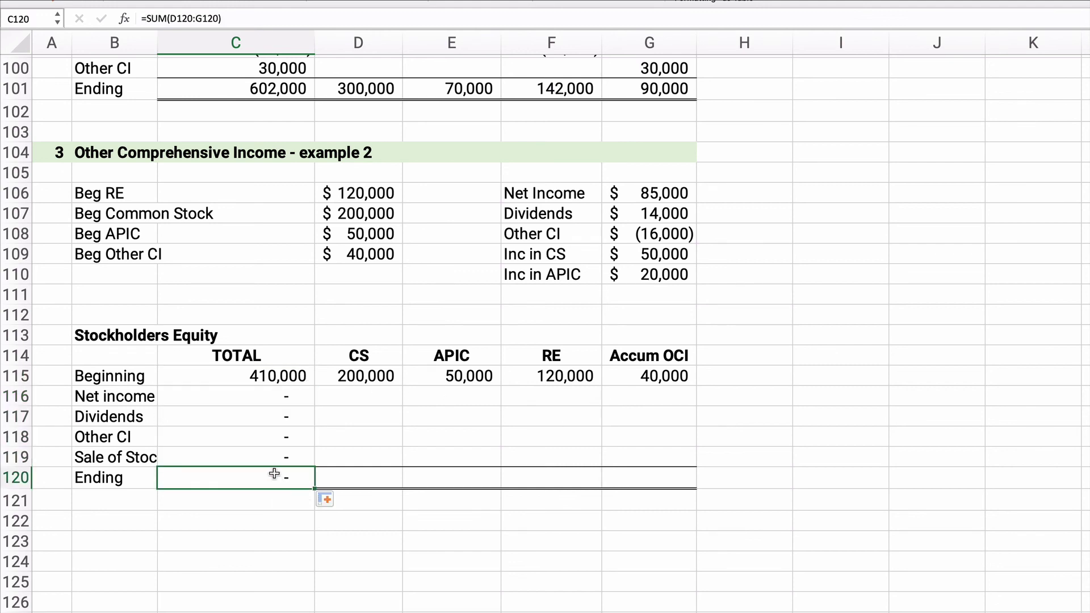
{"action": "left_click", "coordinate": [377, 547]}
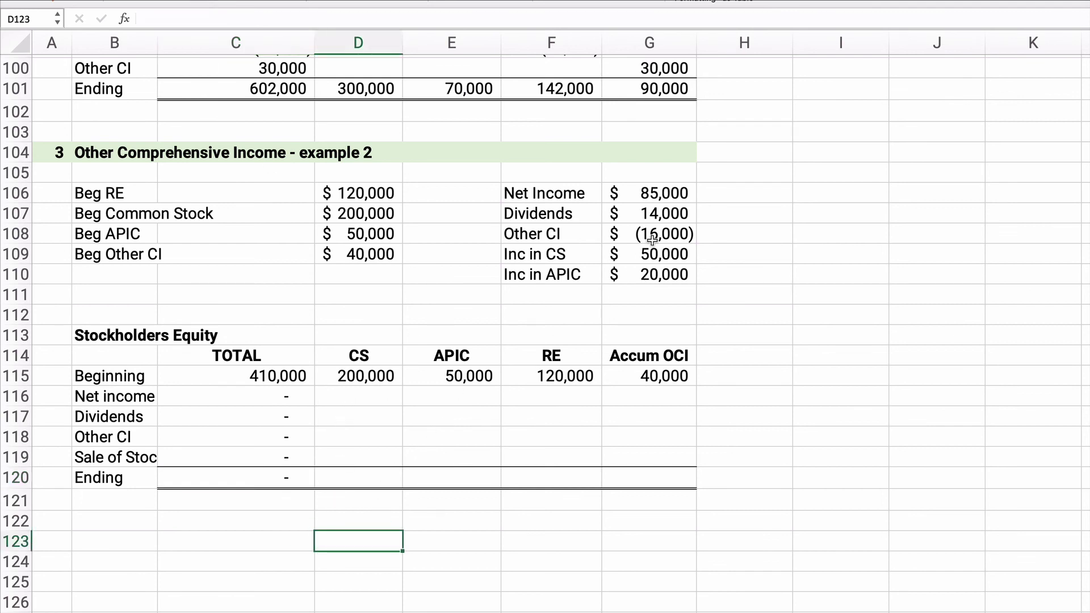
Step: Enter net income of 85000 in F116 and dividends of -14000 in F117 under RE
{"action": "left_click", "coordinate": [563, 392]}
{"action": "type", "text": "8"}
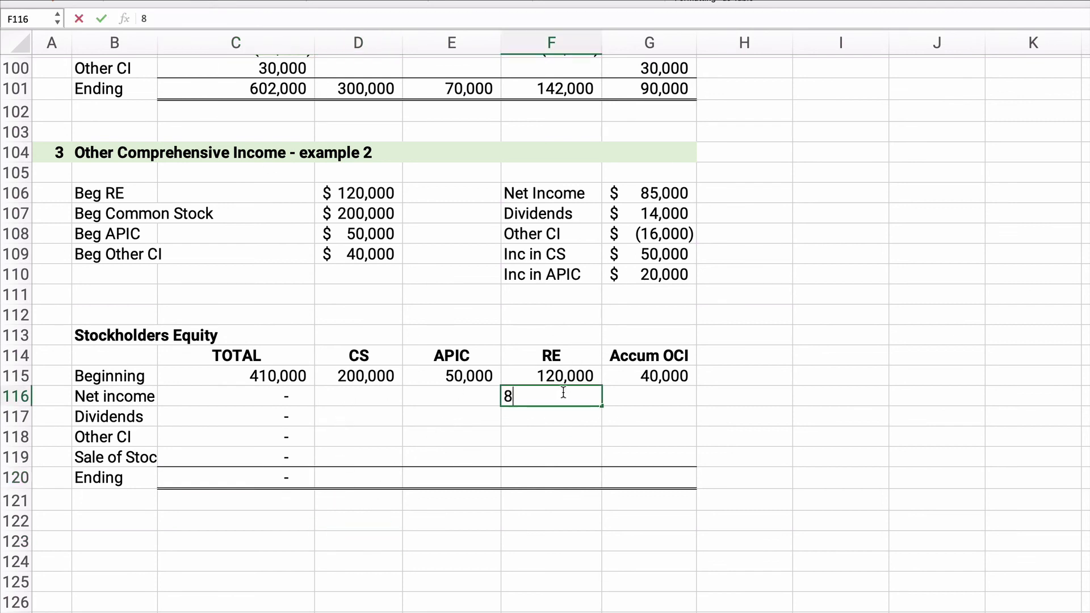
{"action": "type", "text": "5,00000"}
{"action": "key", "text": "Return"}
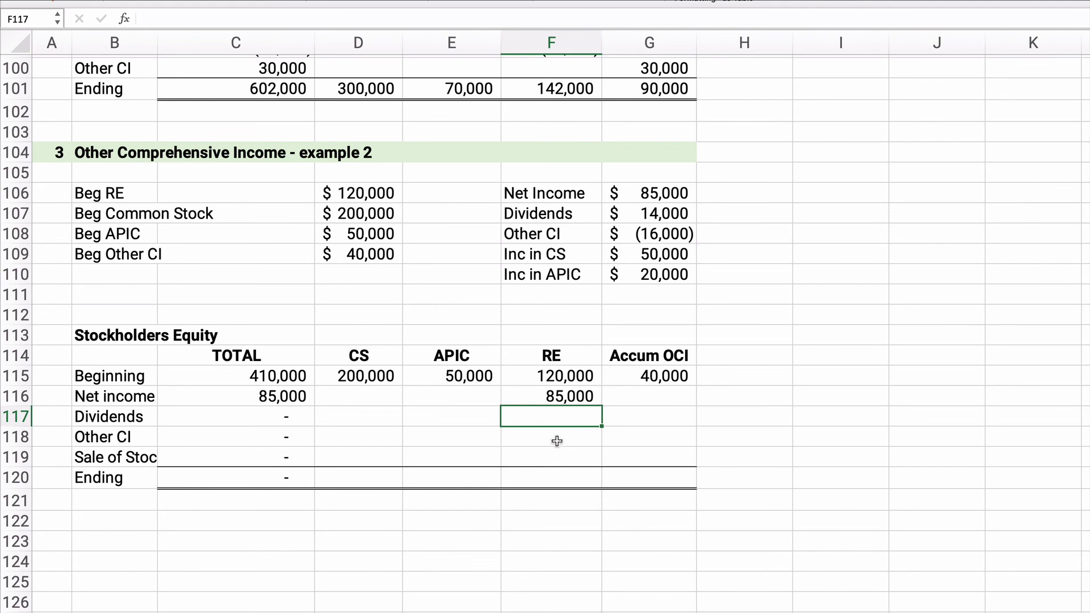
{"action": "type", "text": "-14000"}
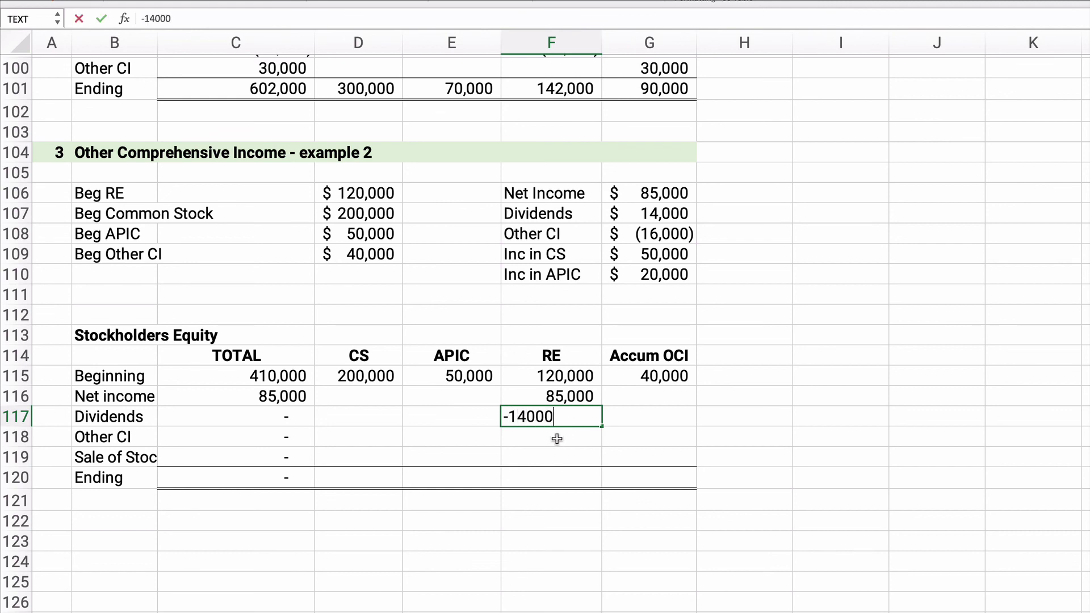
{"action": "key", "text": "Return"}
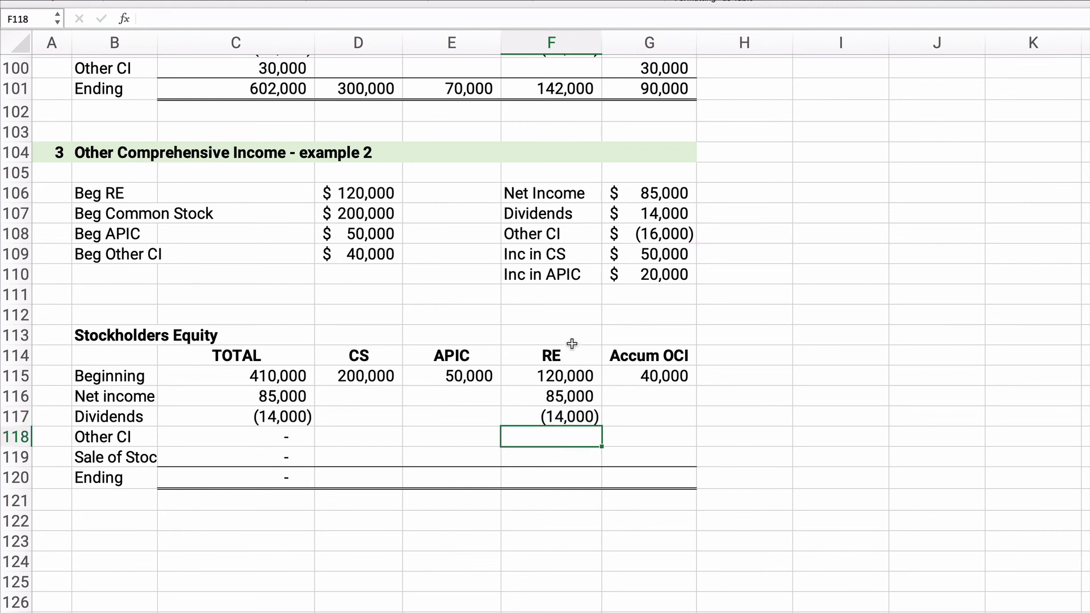
Step: Enter the other comprehensive loss of -16000 in the Other CI row under Accum OCI in G118
{"action": "left_click", "coordinate": [644, 436]}
{"action": "type", "text": "-16000"}
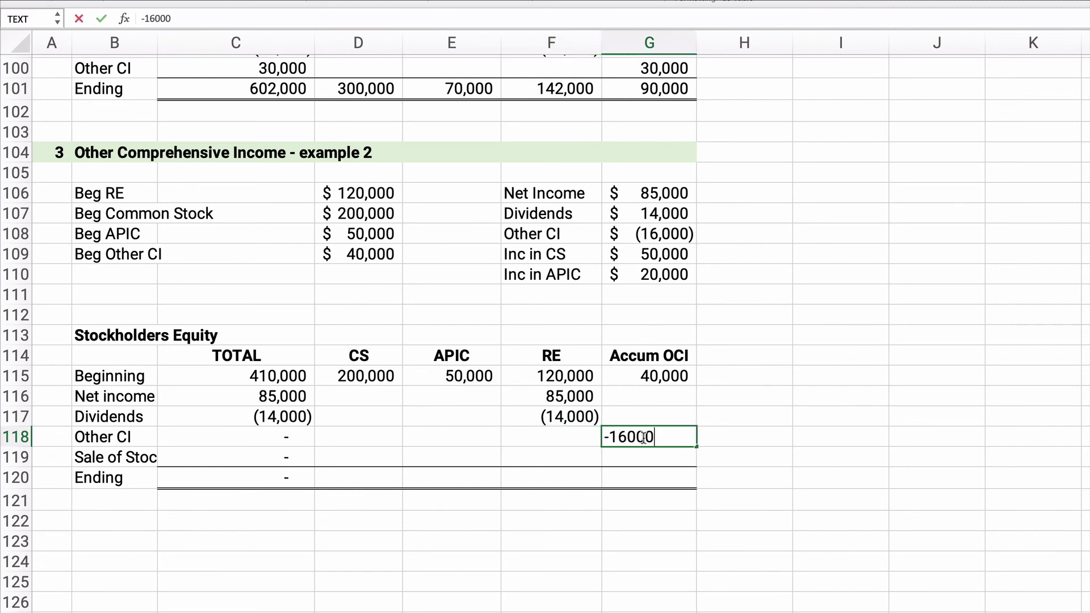
{"action": "key", "text": "Return"}
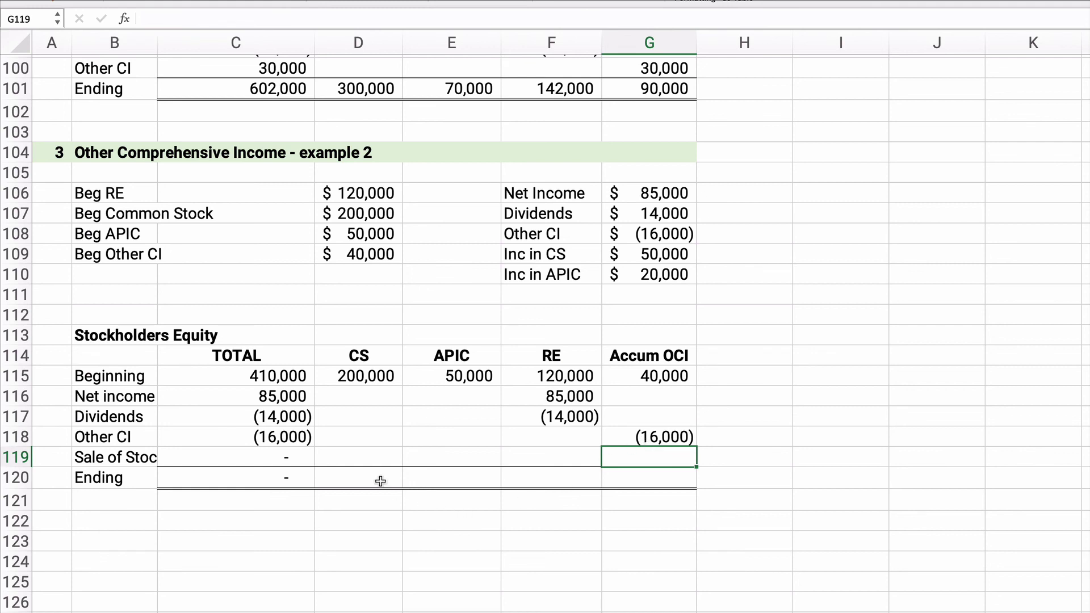
Step: Record the sale of stock in row 119 with 50000 under CS and 20000 under APIC
{"action": "left_click", "coordinate": [362, 461]}
{"action": "type", "text": "50000"}
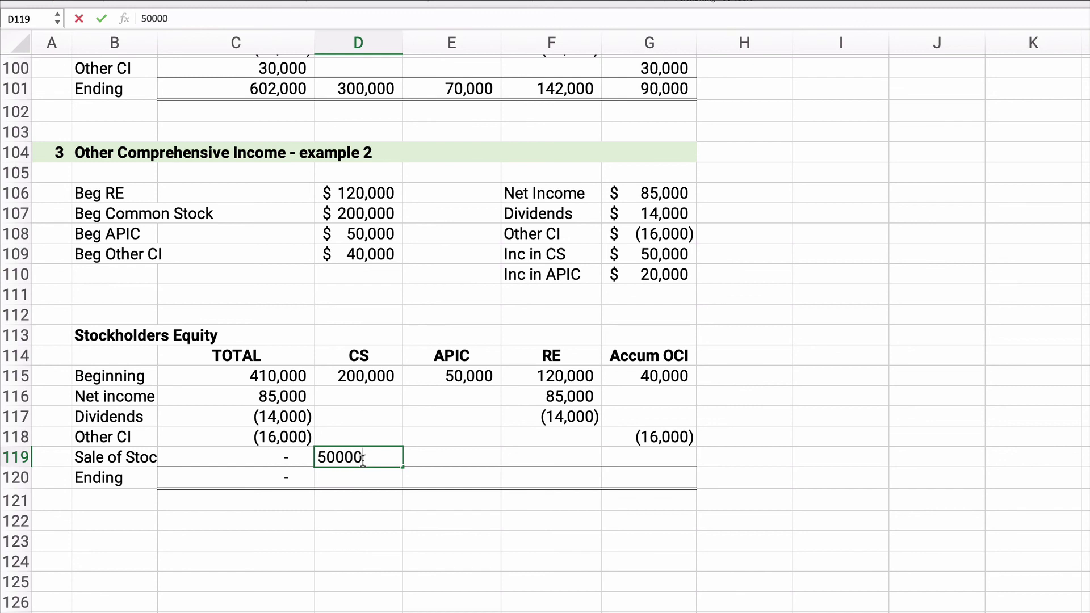
{"action": "key", "text": "Tab"}
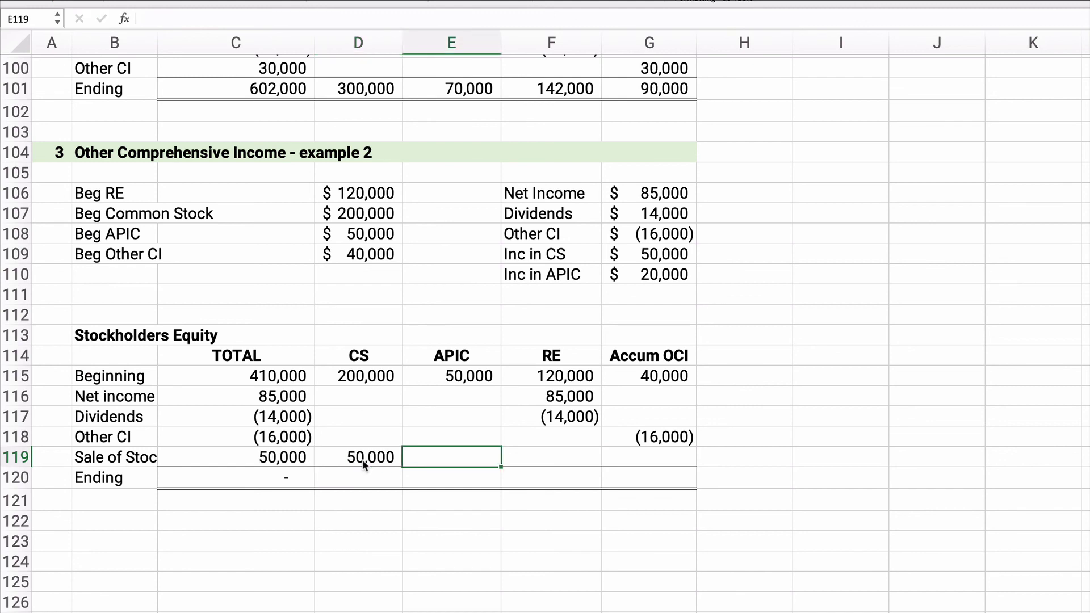
{"action": "type", "text": "20000"}
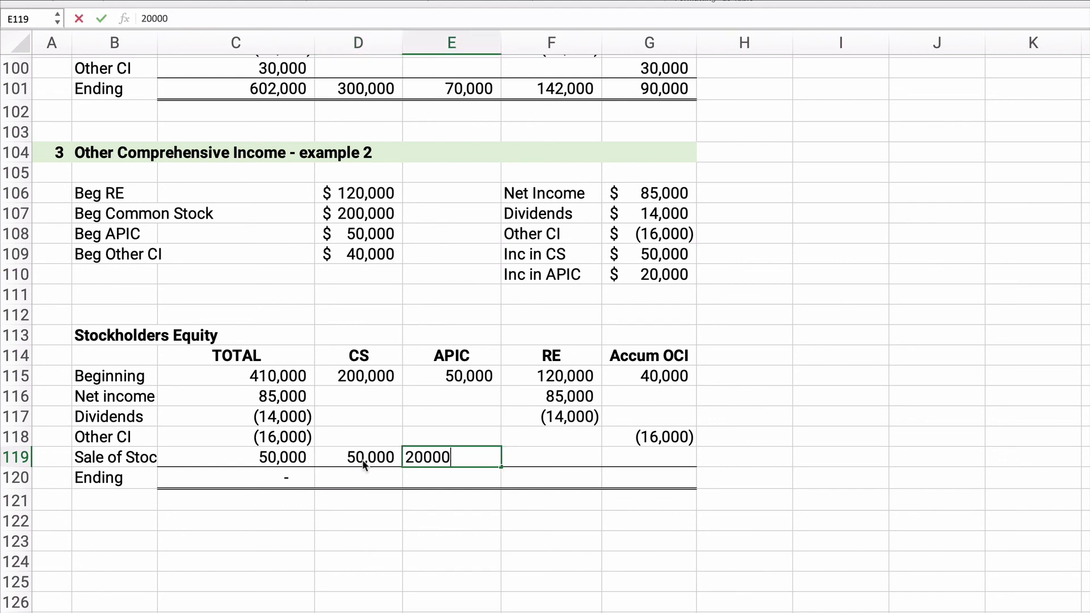
{"action": "key", "text": "Return"}
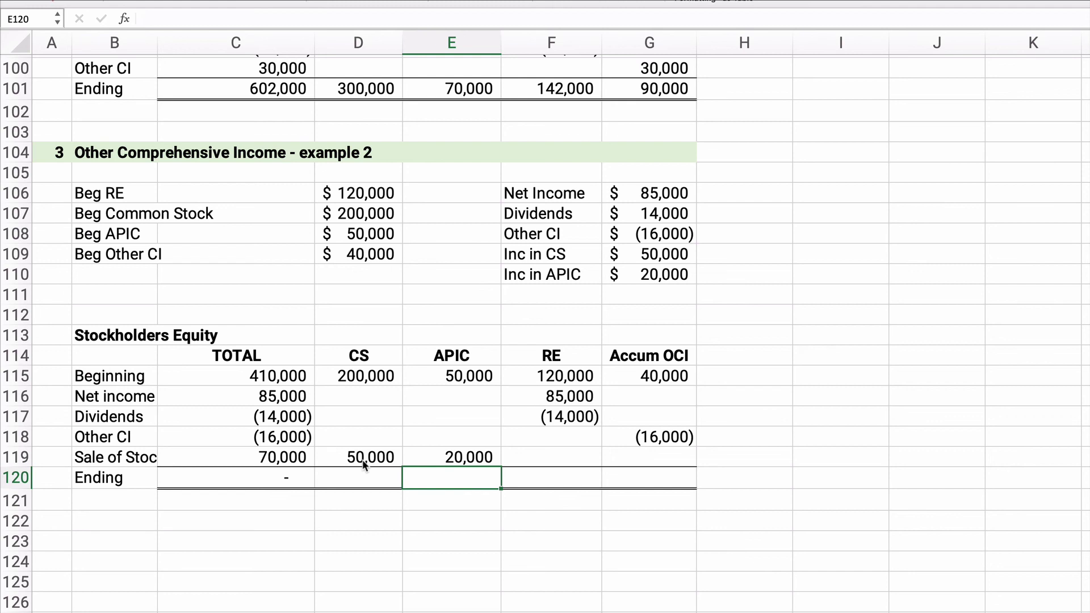
Step: Calculate the Ending common stock balance in D120 as =SUM(D115:D119), fill it across through G120, and check the Beginning and Ending total formulas
{"action": "left_click_drag", "start_coordinate": [360, 378], "coordinate": [354, 472]}
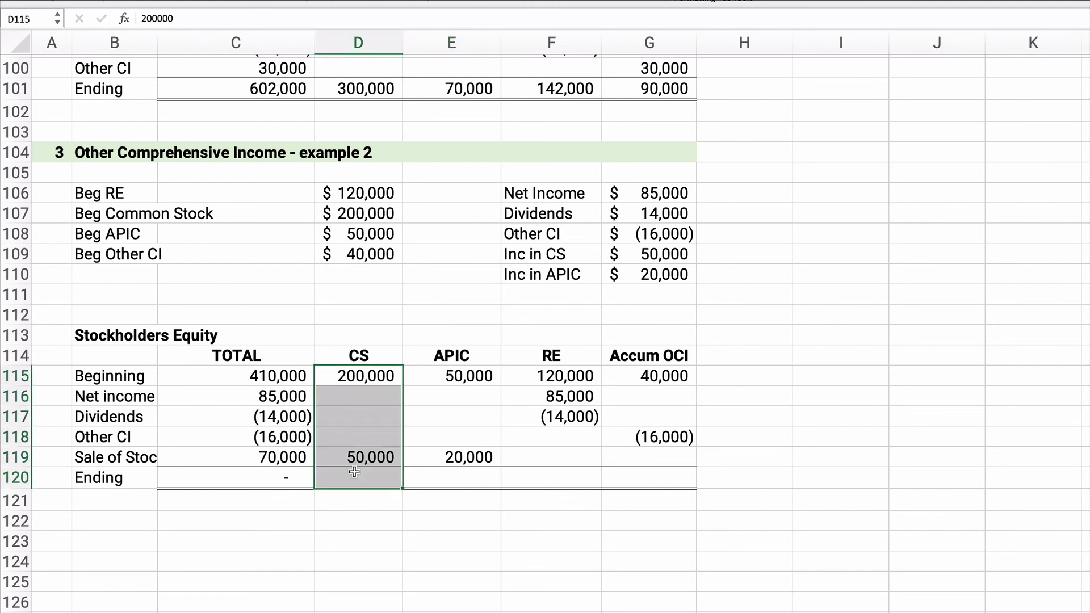
{"action": "key", "text": "super+shift+t"}
{"action": "left_click", "coordinate": [358, 475]}
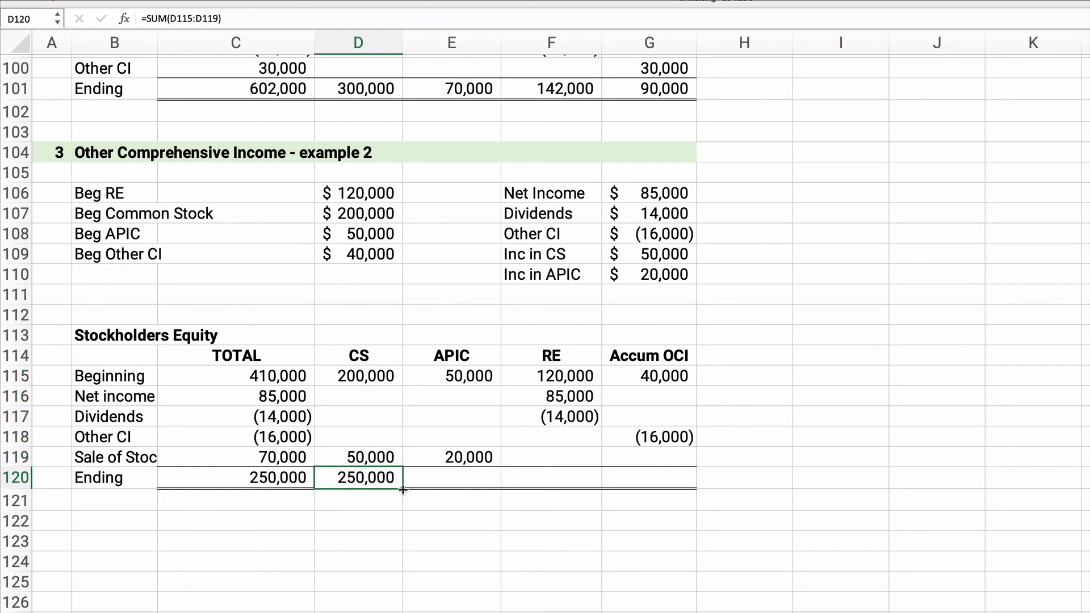
{"action": "left_click_drag", "start_coordinate": [402, 489], "coordinate": [676, 490]}
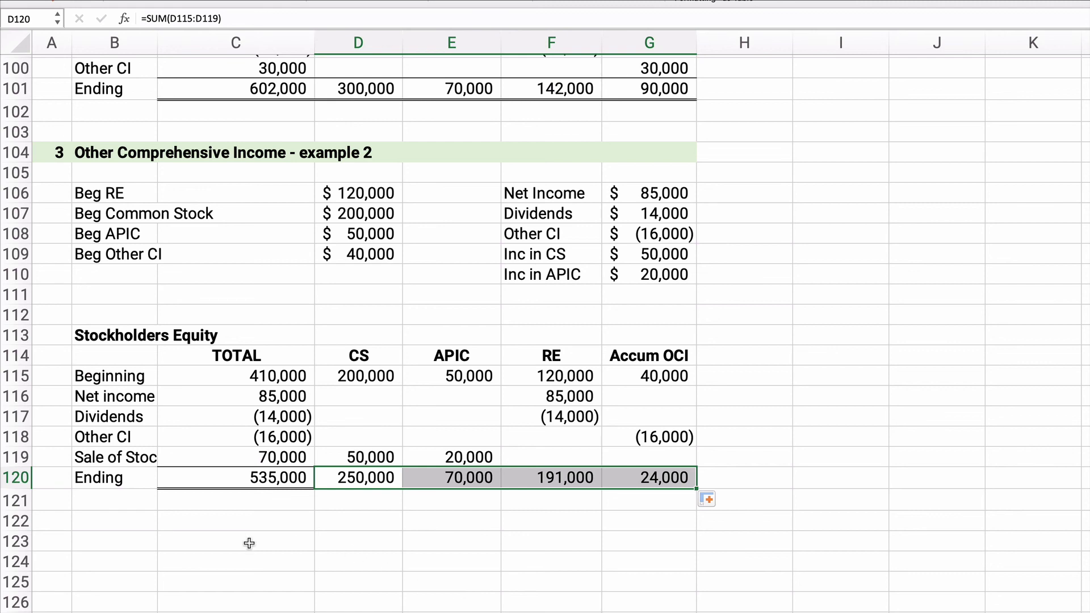
{"action": "left_click", "coordinate": [234, 377]}
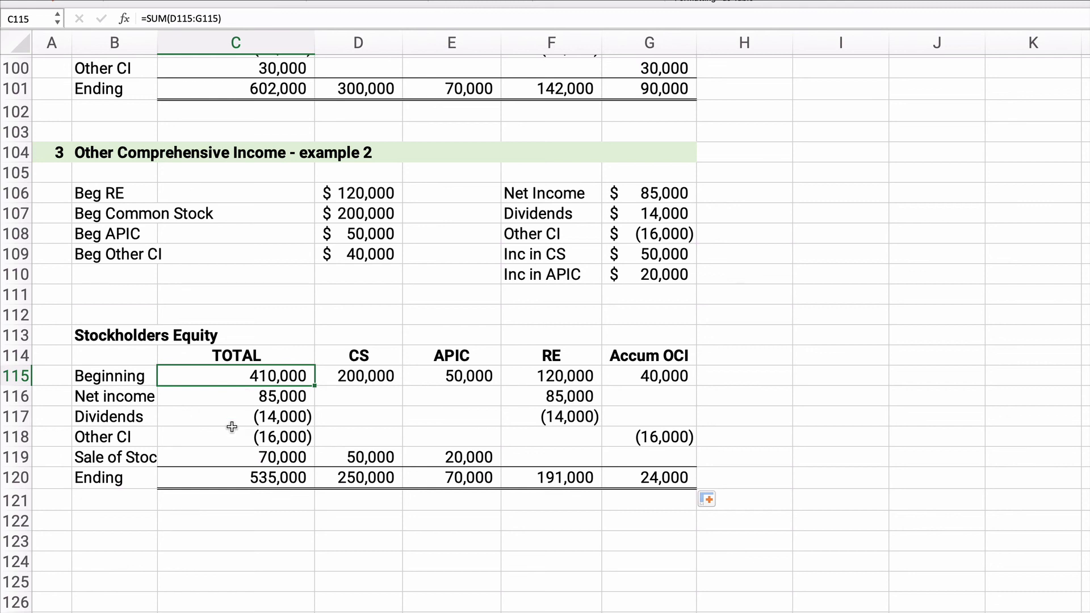
{"action": "left_click", "coordinate": [237, 480]}
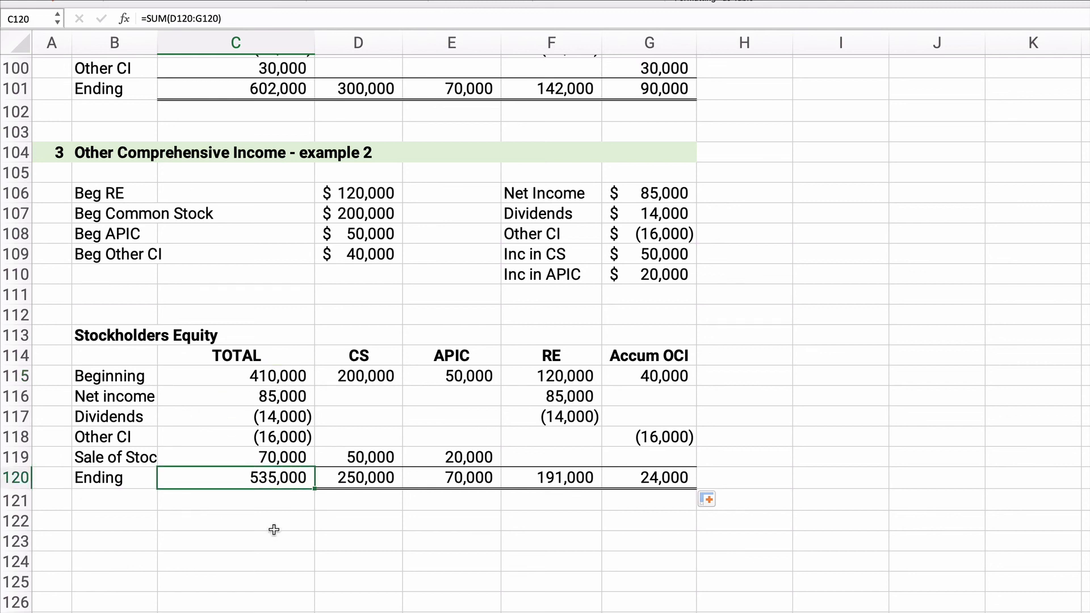